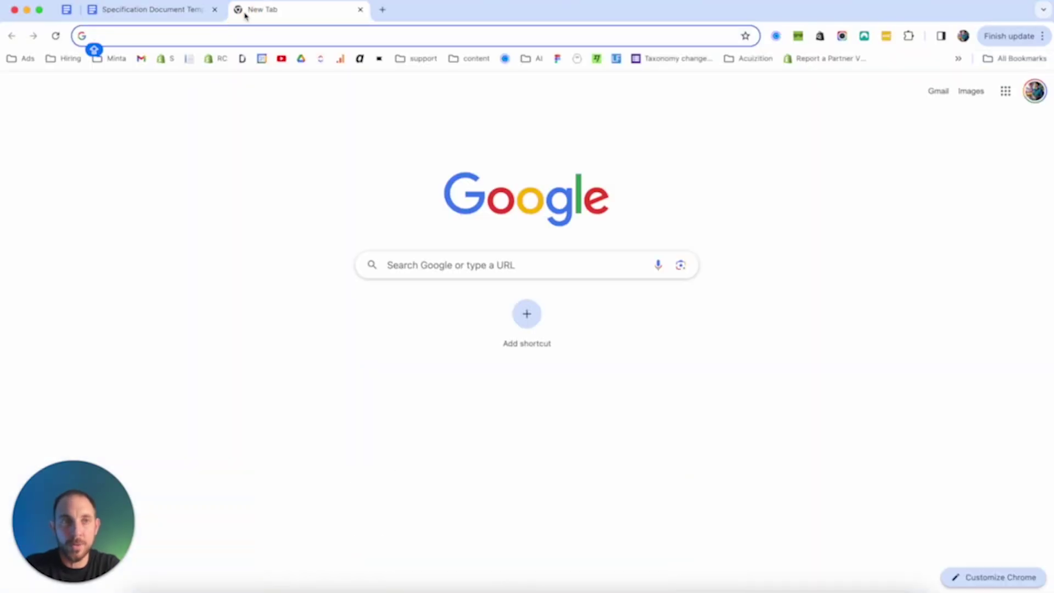
Search Google for 'GOOGLE ONE TAP' and open the Display Google One Tap developer page.
{"action": "type", "text": "GOOGLE ONE TAP"}
{"action": "key", "text": "Return"}
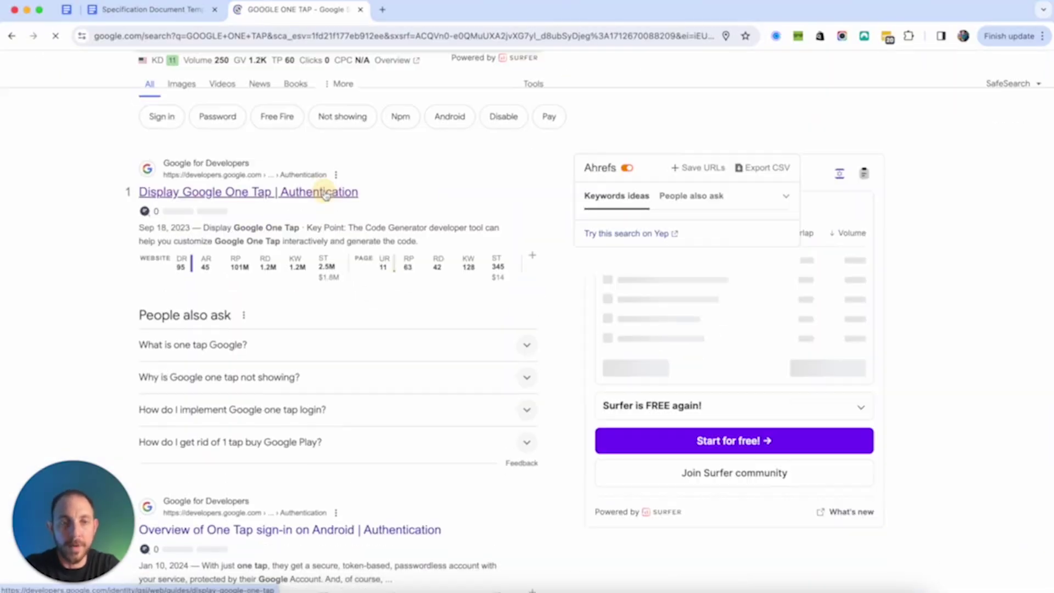
{"action": "left_click", "coordinate": [311, 190]}
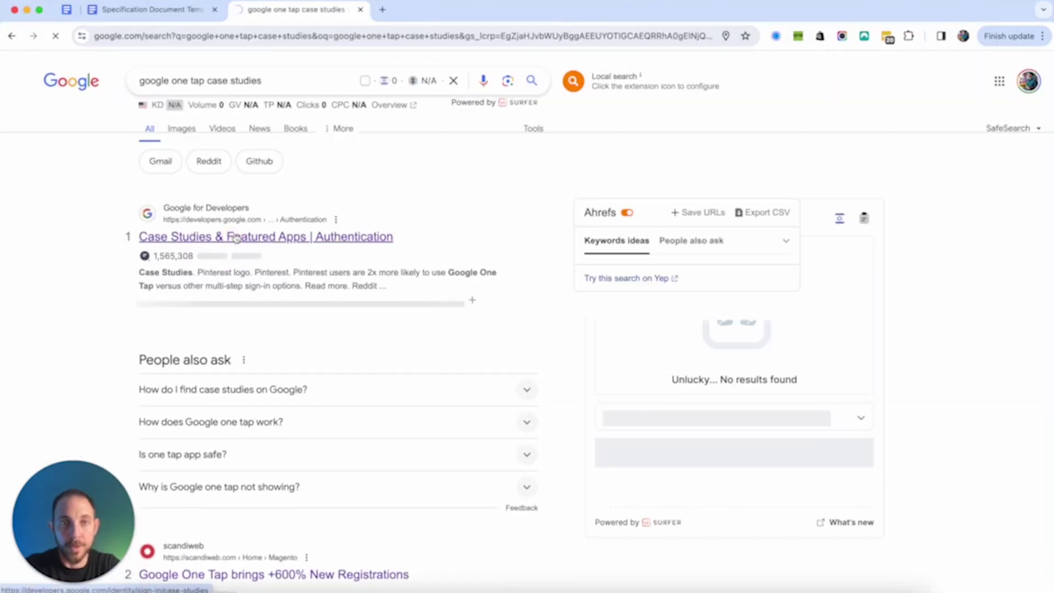
Open Google Identity's Case Studies & Featured Apps page and browse the Pinterest, Reddit and eBay case studies.
{"action": "left_click", "coordinate": [236, 235]}
{"action": "scroll", "coordinate": [412, 312], "scroll_direction": "down", "scroll_amount": 2}
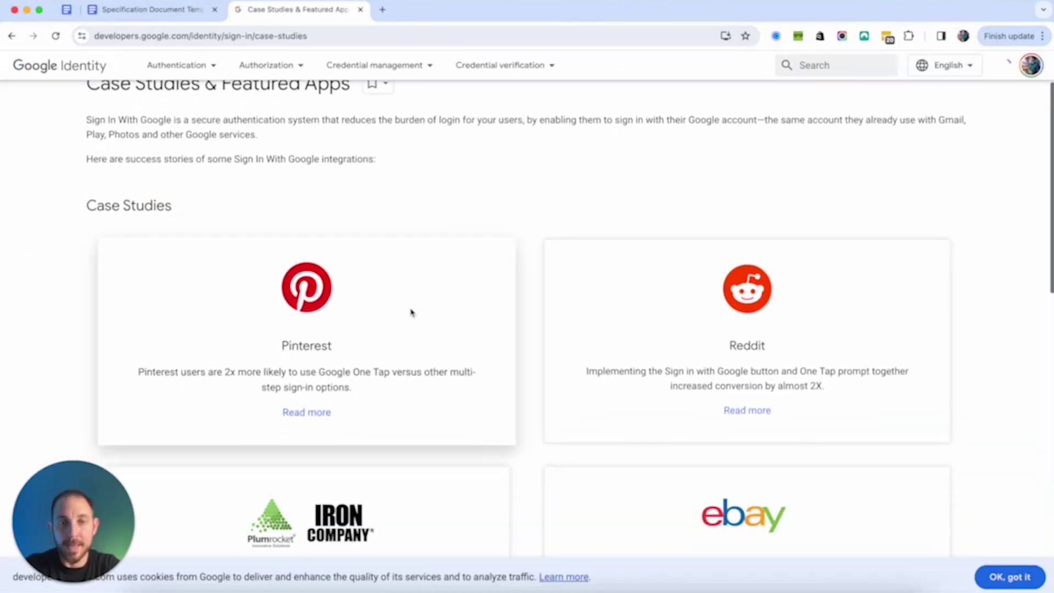
{"action": "left_click", "coordinate": [1004, 571]}
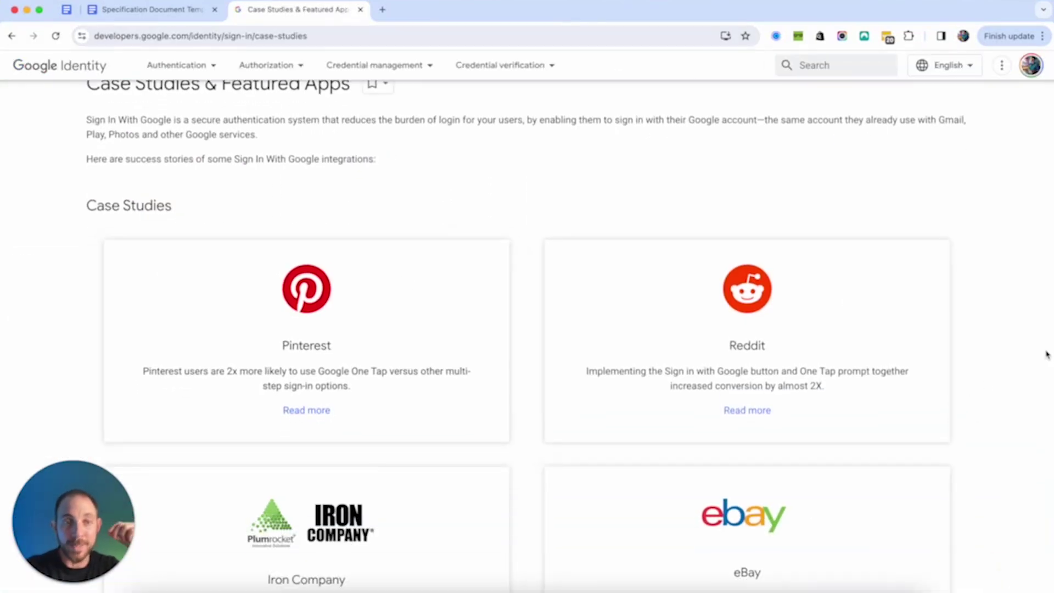
{"action": "scroll", "coordinate": [962, 350], "scroll_direction": "down", "scroll_amount": 2}
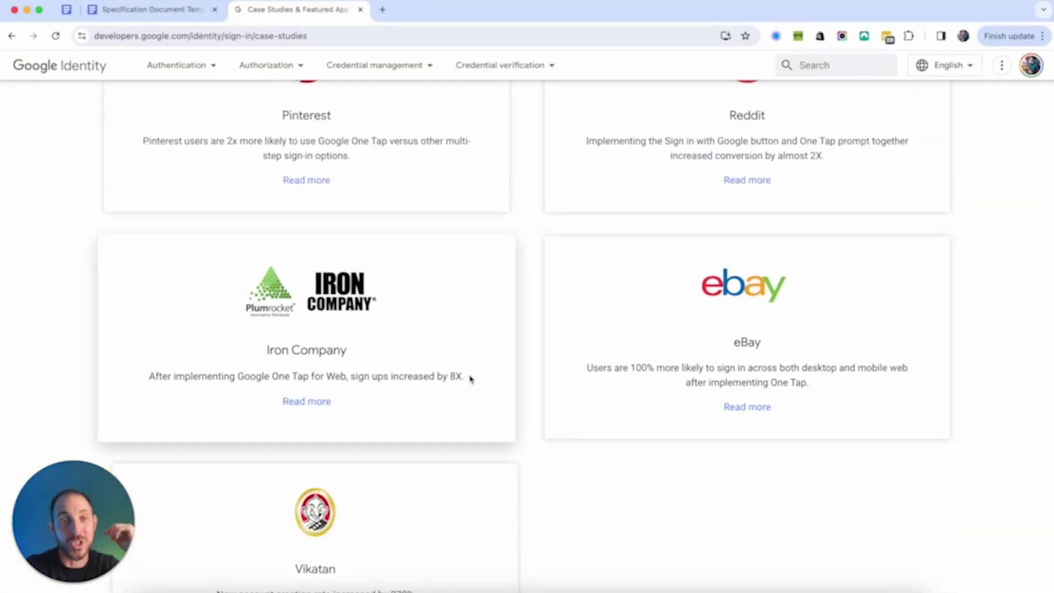
{"action": "scroll", "coordinate": [432, 346], "scroll_direction": "up", "scroll_amount": 5}
{"action": "scroll", "coordinate": [431, 346], "scroll_direction": "down", "scroll_amount": 1}
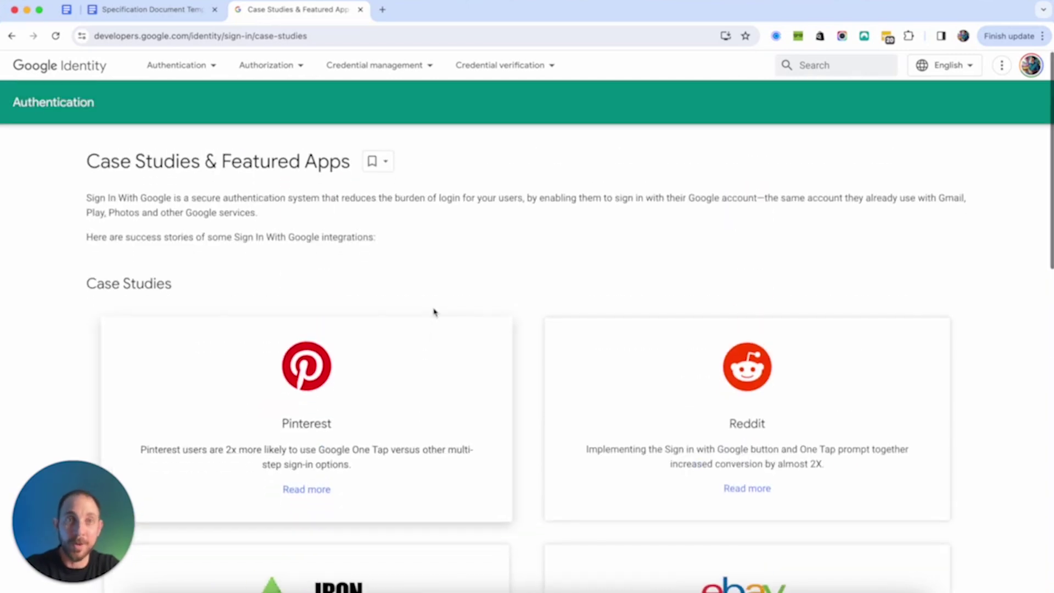
{"action": "mouse_move", "coordinate": [379, 64]}
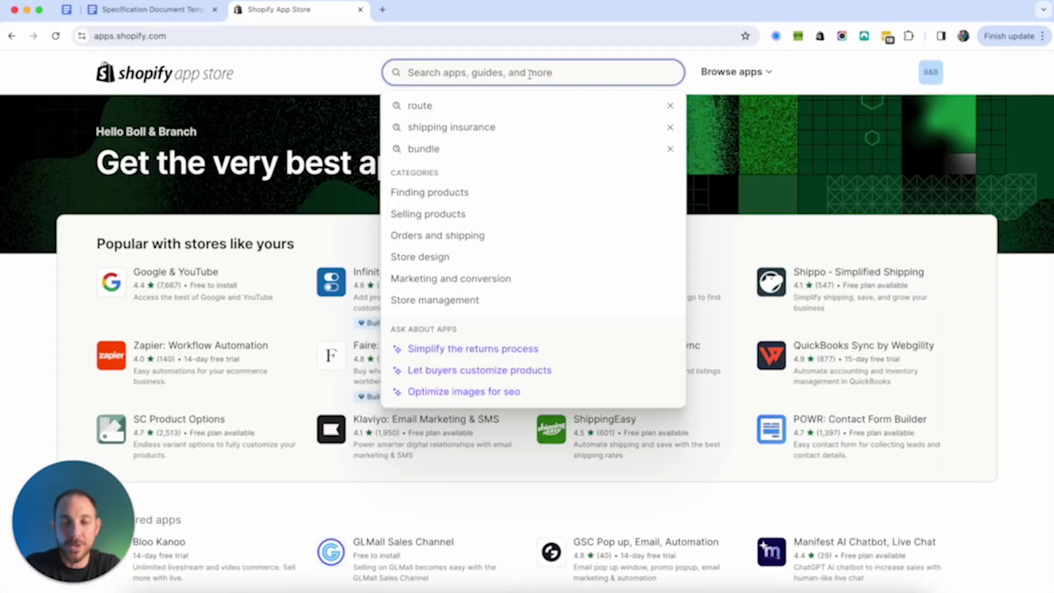
Search 'one ta' and open OTPLESS, HIKO, Coduzion, Sunny, TapEmail and Evlop in background tabs.
{"action": "type", "text": "one tap"}
{"action": "left_click", "coordinate": [176, 287], "text": "super"}
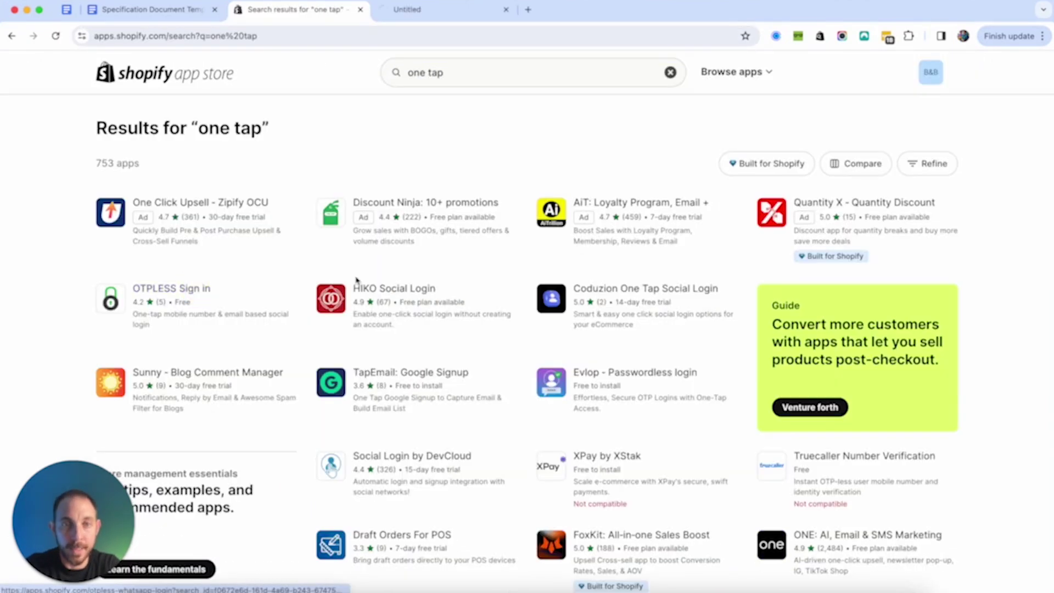
{"action": "left_click", "coordinate": [379, 288], "text": "super"}
{"action": "left_click", "coordinate": [638, 296], "text": "super"}
{"action": "scroll", "coordinate": [604, 297], "scroll_direction": "down", "scroll_amount": 2}
{"action": "left_click", "coordinate": [439, 283], "text": "super"}
{"action": "left_click", "coordinate": [557, 289], "text": "super"}
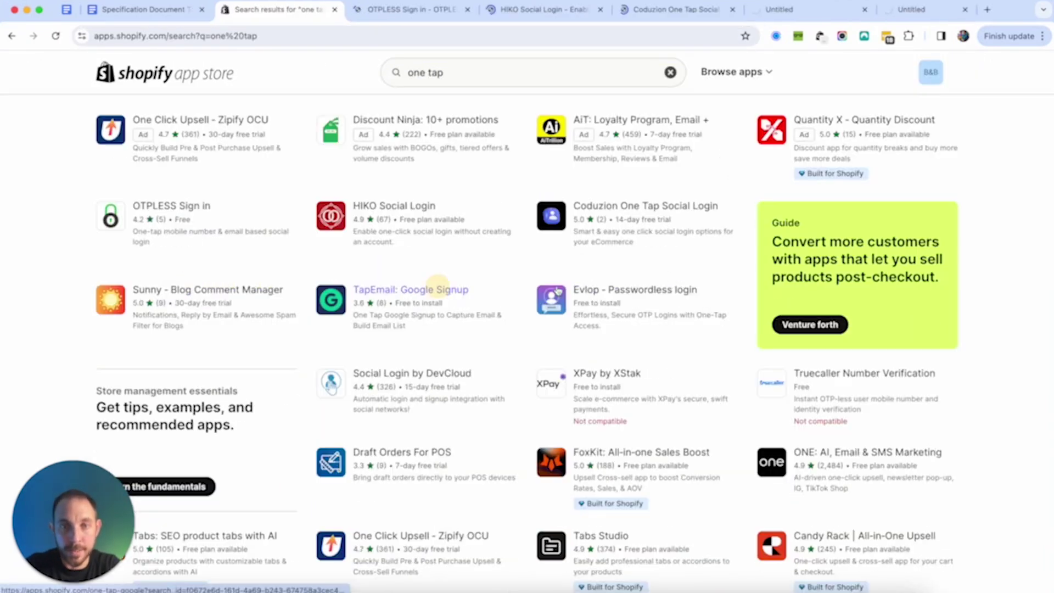
{"action": "left_click", "coordinate": [600, 288], "text": "super"}
Switch to the OTPLESS Sign in listing and page through its screenshots.
{"action": "left_click", "coordinate": [359, 10]}
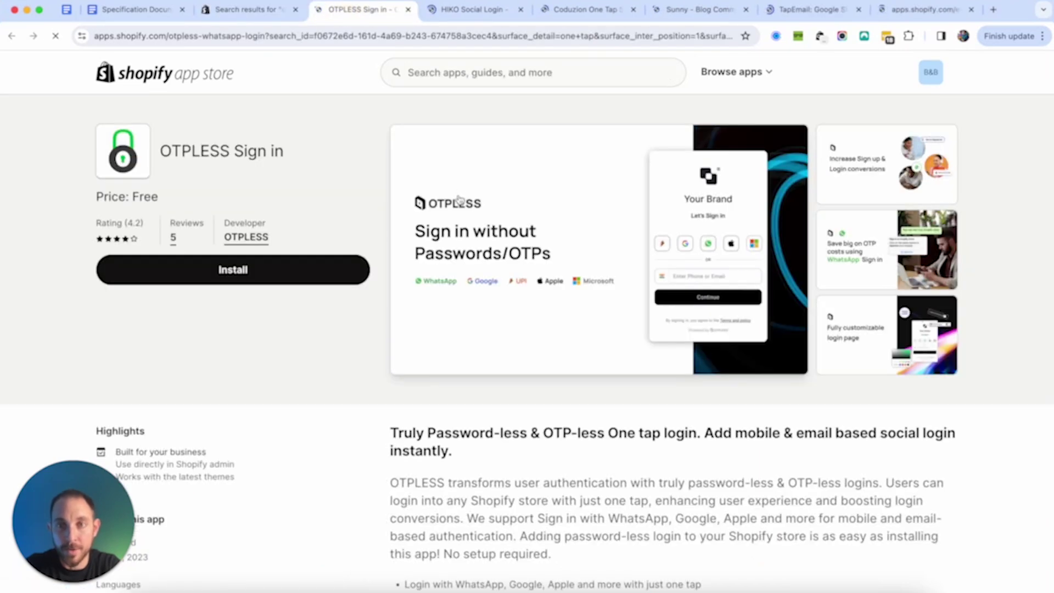
{"action": "left_click", "coordinate": [728, 246]}
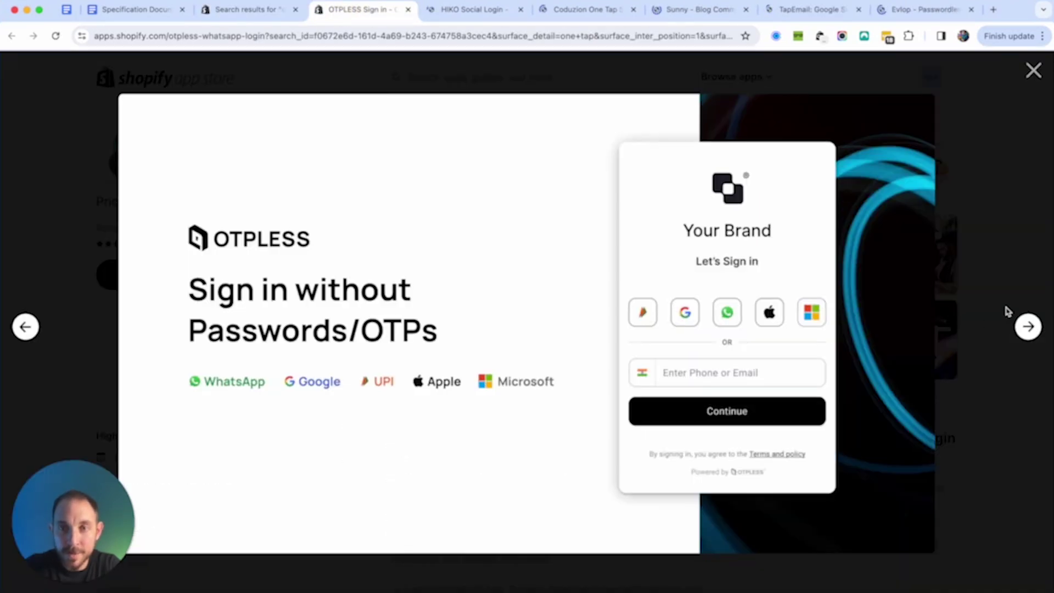
{"action": "left_click", "coordinate": [1026, 334]}
{"action": "left_click", "coordinate": [1025, 334]}
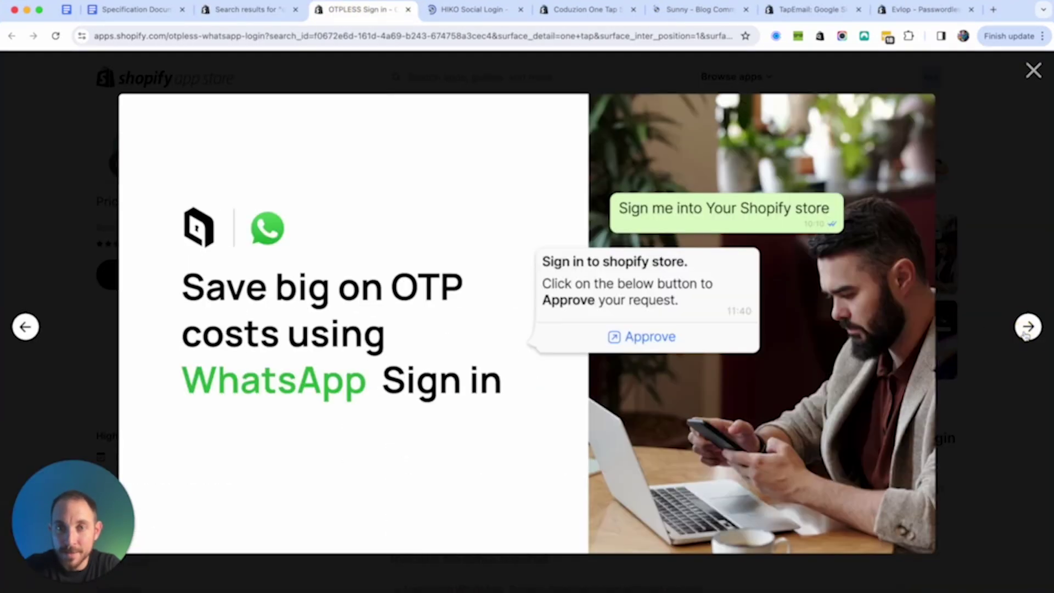
{"action": "left_click", "coordinate": [1025, 334]}
{"action": "left_click", "coordinate": [1009, 78]}
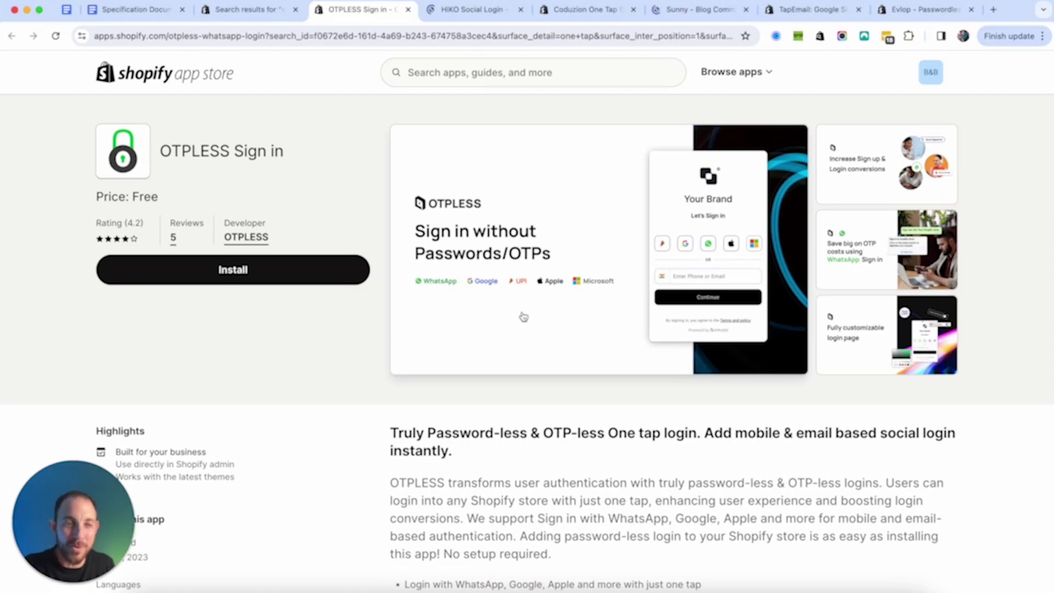
Scroll the OTPLESS listing and view its Fully customizable login page screenshot.
{"action": "scroll", "coordinate": [527, 339], "scroll_direction": "down", "scroll_amount": 10}
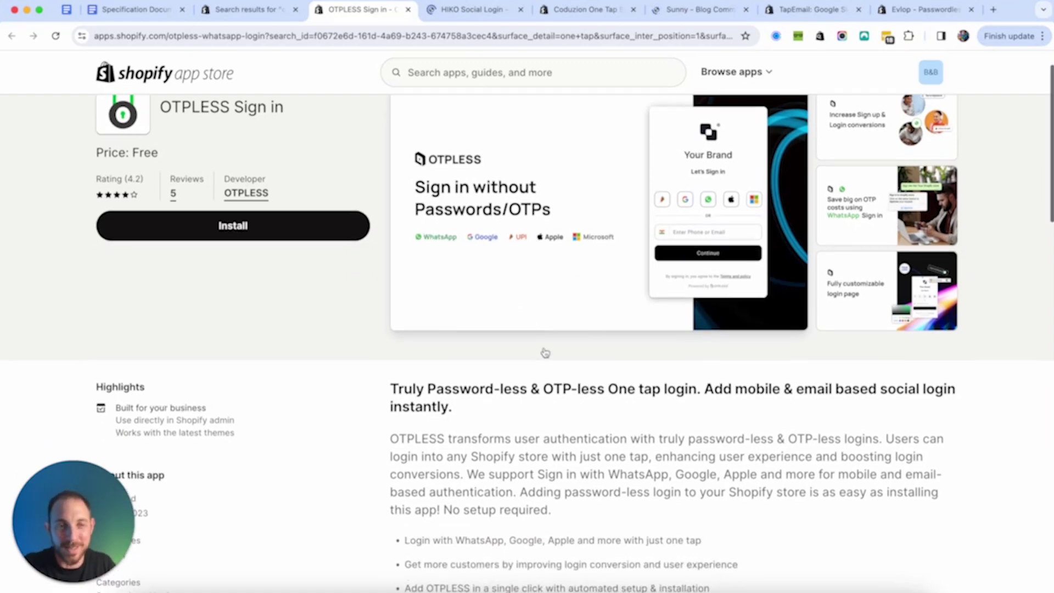
{"action": "scroll", "coordinate": [552, 366], "scroll_direction": "down", "scroll_amount": 1}
{"action": "scroll", "coordinate": [607, 353], "scroll_direction": "up", "scroll_amount": 10}
{"action": "scroll", "coordinate": [631, 341], "scroll_direction": "down", "scroll_amount": 3}
{"action": "scroll", "coordinate": [630, 342], "scroll_direction": "up", "scroll_amount": 2}
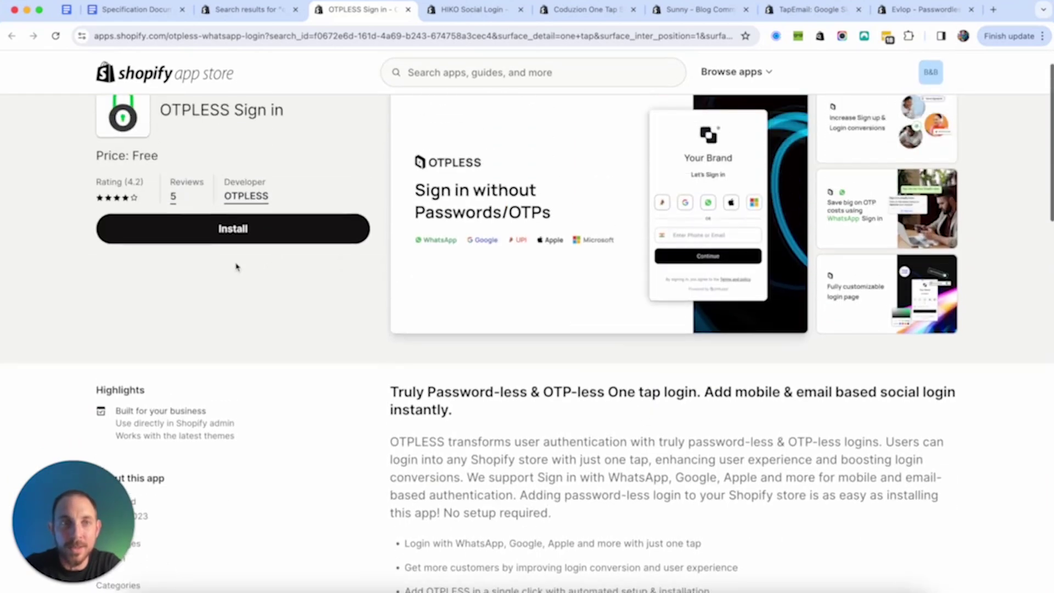
{"action": "left_click", "coordinate": [848, 279]}
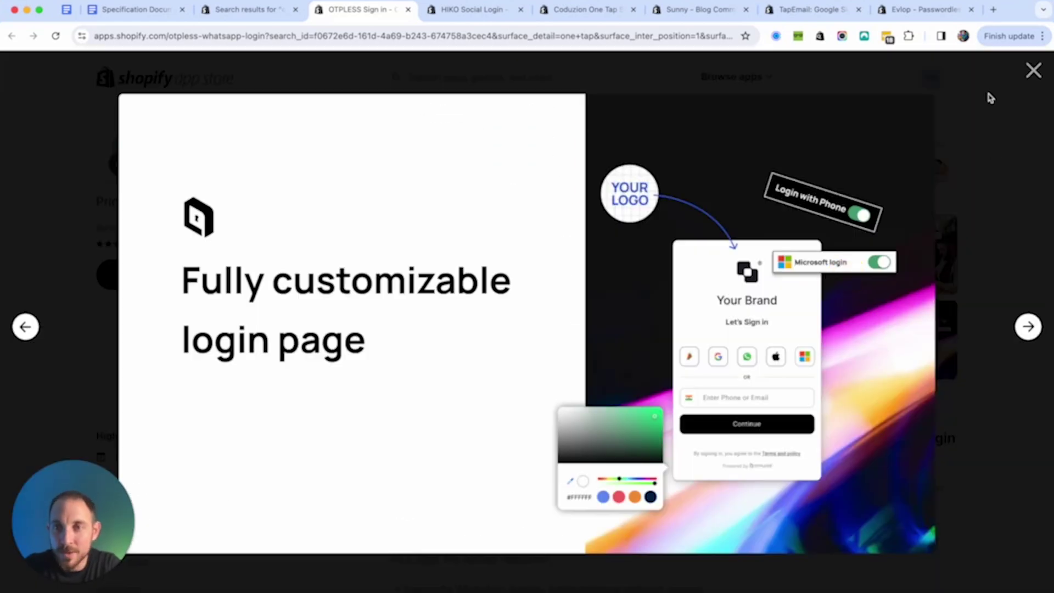
{"action": "left_click", "coordinate": [1033, 72]}
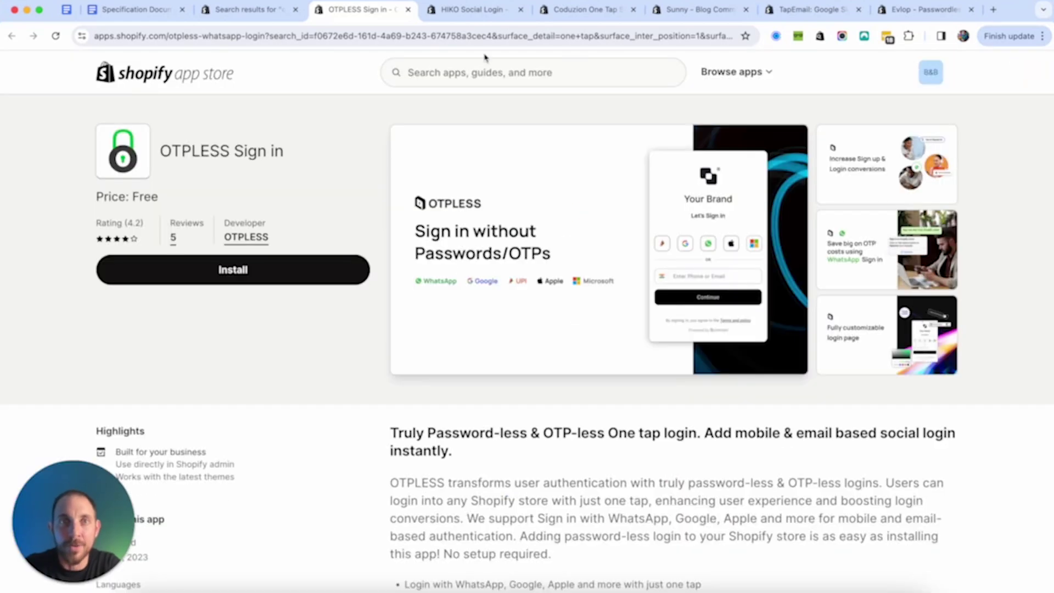
Close the OTPLESS tab, then page through the HIKO Social Login screenshots and close that listing.
{"action": "left_click", "coordinate": [408, 9]}
{"action": "scroll", "coordinate": [265, 174], "scroll_direction": "down", "scroll_amount": 2}
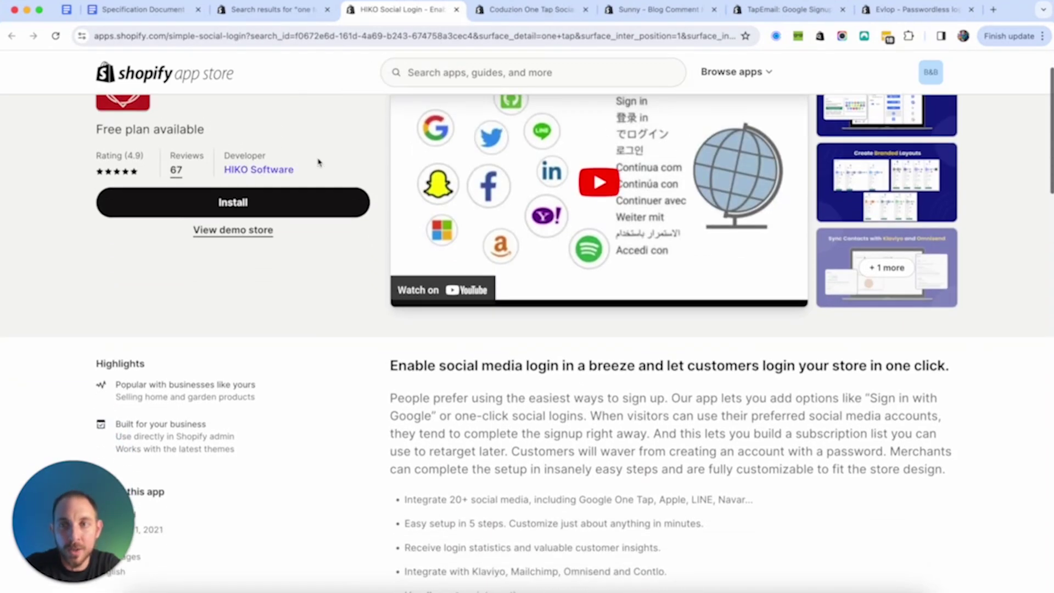
{"action": "scroll", "coordinate": [893, 141], "scroll_direction": "up", "scroll_amount": 2}
{"action": "left_click", "coordinate": [901, 177]}
{"action": "left_click", "coordinate": [1025, 328]}
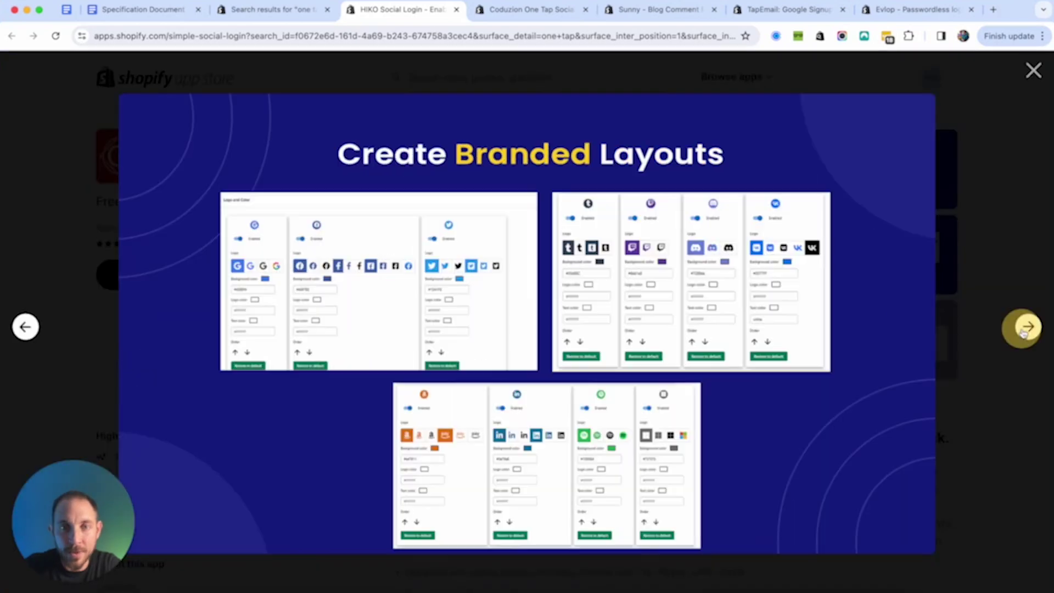
{"action": "left_click", "coordinate": [1026, 328]}
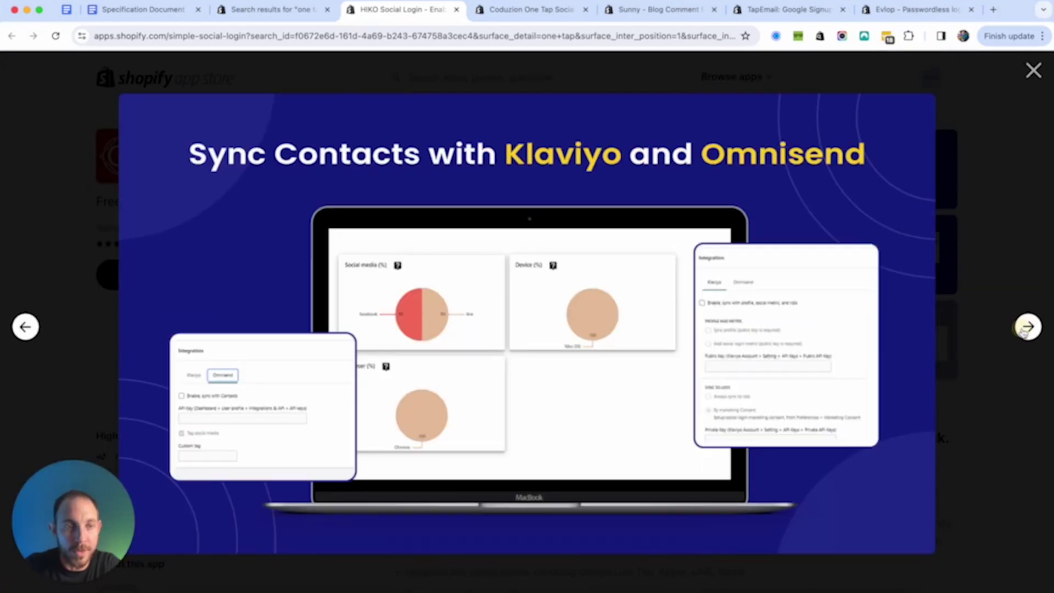
{"action": "left_click", "coordinate": [1026, 327]}
{"action": "left_click", "coordinate": [1026, 328]}
{"action": "left_click", "coordinate": [457, 10]}
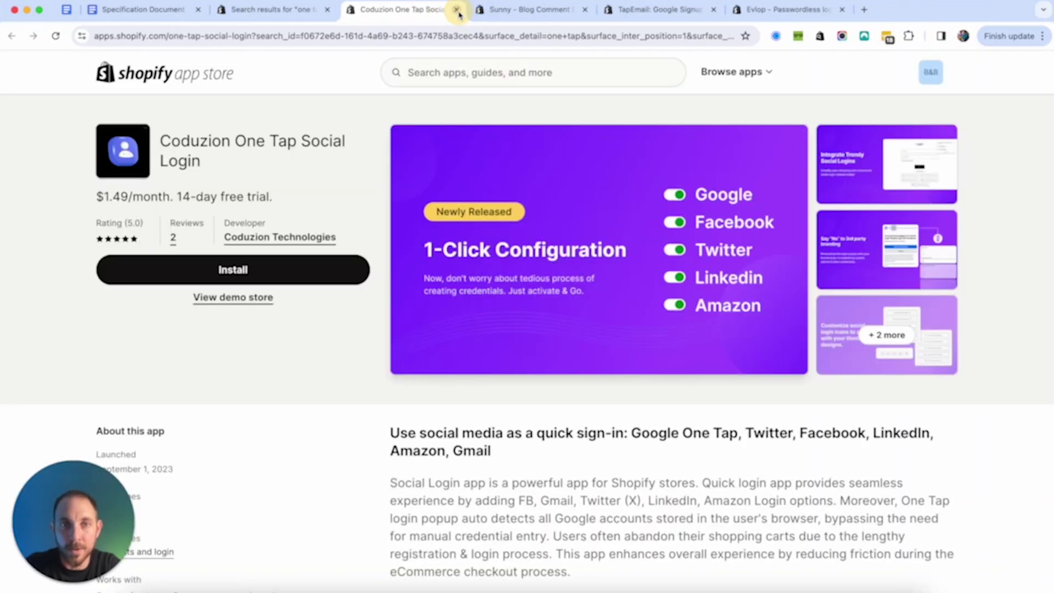
Browse the Coduzion One Tap Social Login screenshots, then close that listing.
{"action": "left_click", "coordinate": [887, 250]}
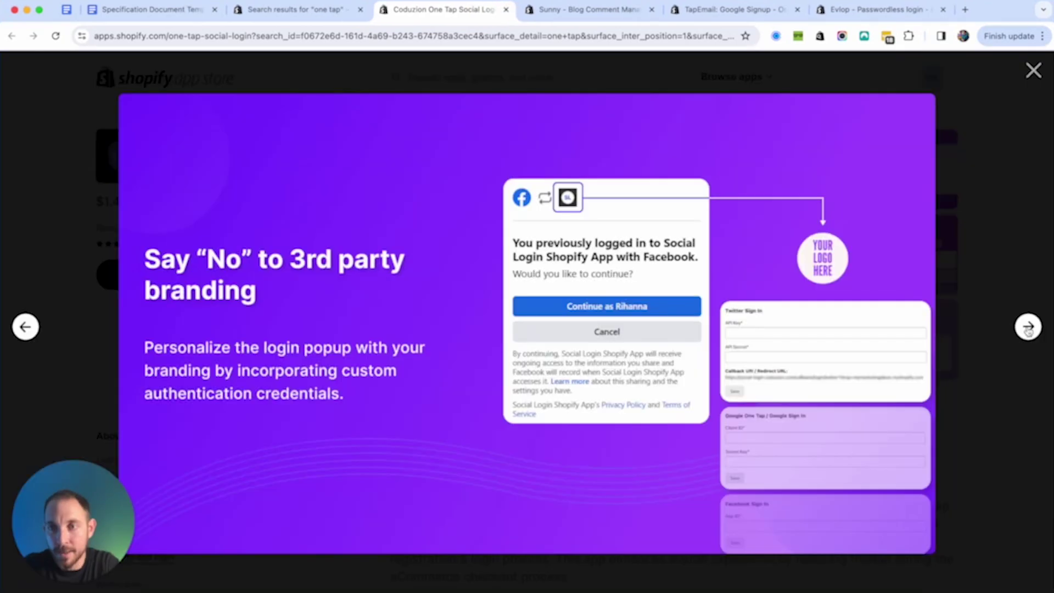
{"action": "left_click", "coordinate": [1027, 328]}
{"action": "left_click", "coordinate": [1029, 328]}
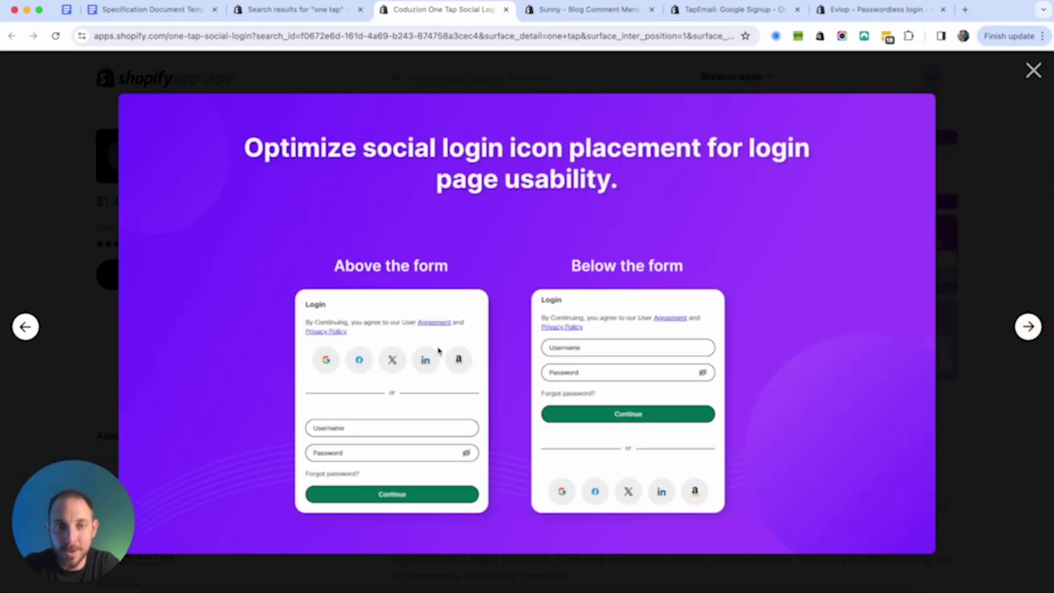
{"action": "left_click", "coordinate": [26, 327]}
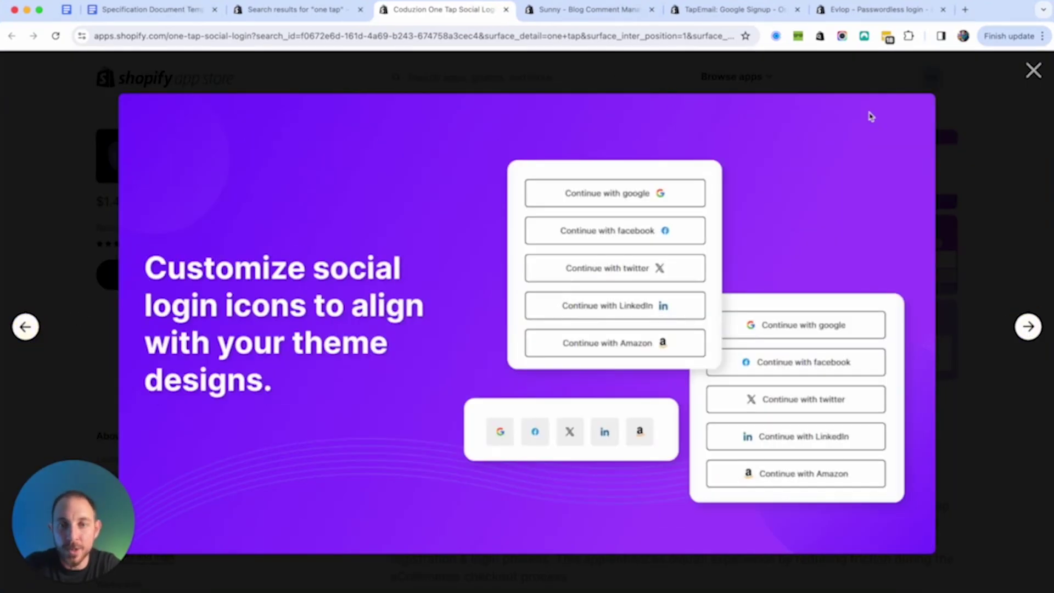
{"action": "left_click", "coordinate": [506, 10]}
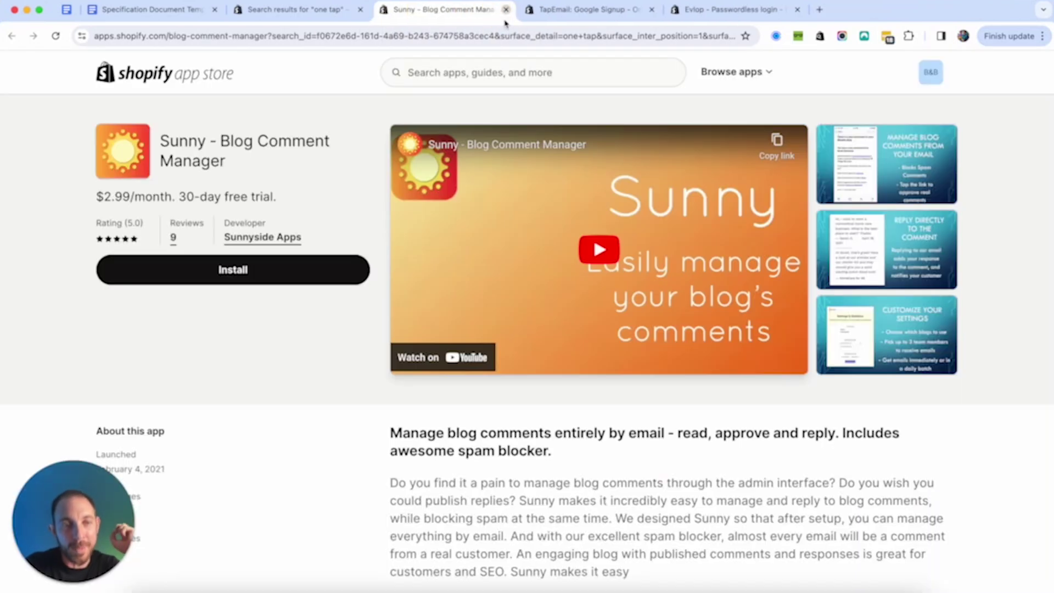
Page through the Sunny - Blog Comment Manager screenshots and close its listing.
{"action": "left_click", "coordinate": [886, 175]}
{"action": "left_click", "coordinate": [1026, 328]}
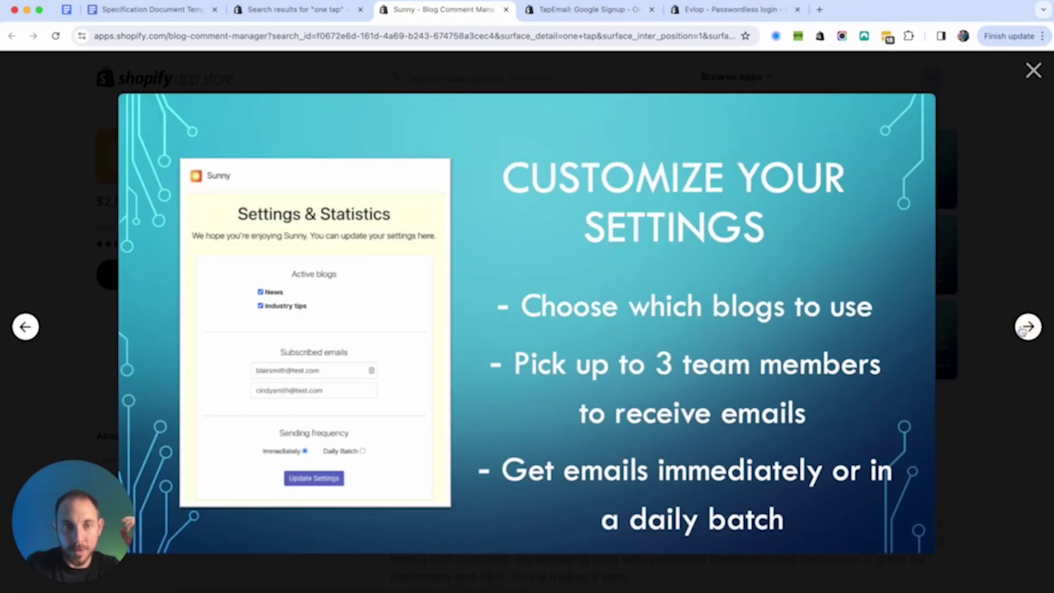
{"action": "left_click", "coordinate": [1027, 327]}
{"action": "left_click", "coordinate": [506, 10]}
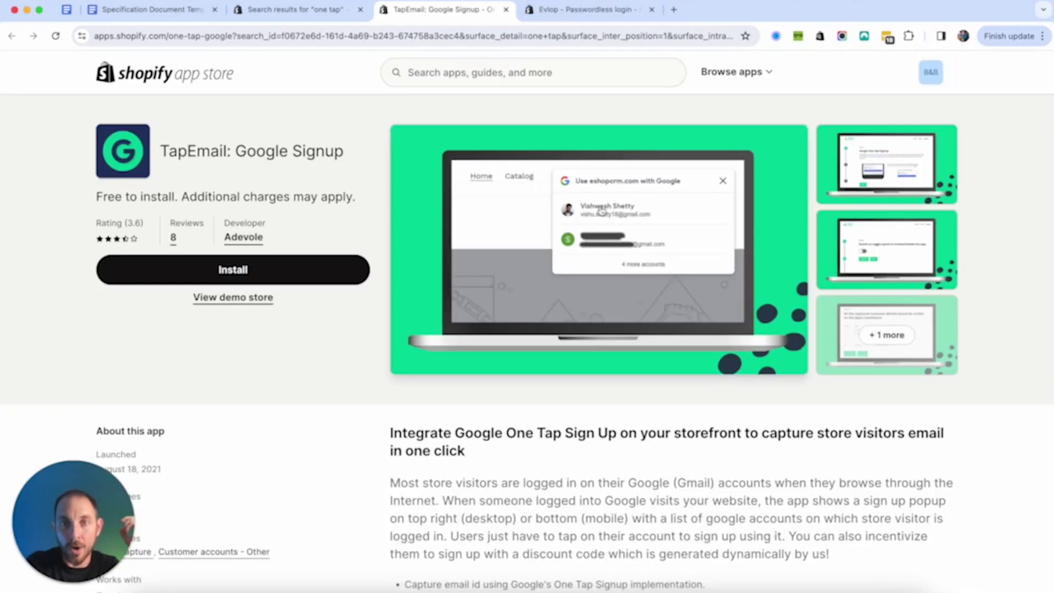
{"action": "left_click", "coordinate": [261, 301]}
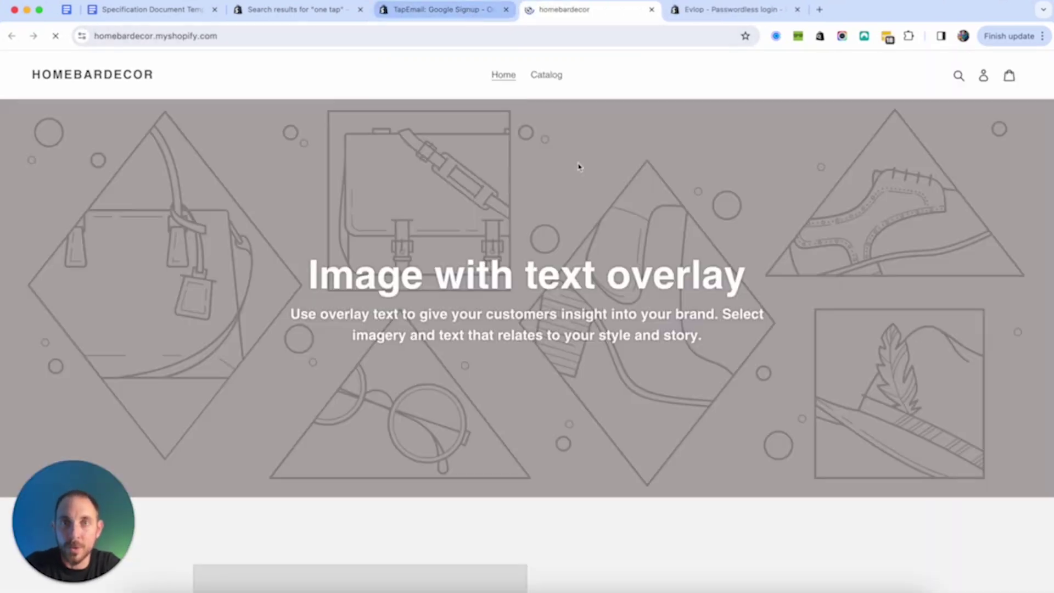
{"action": "scroll", "coordinate": [629, 224], "scroll_direction": "down", "scroll_amount": 3}
{"action": "scroll", "coordinate": [628, 229], "scroll_direction": "up", "scroll_amount": 3}
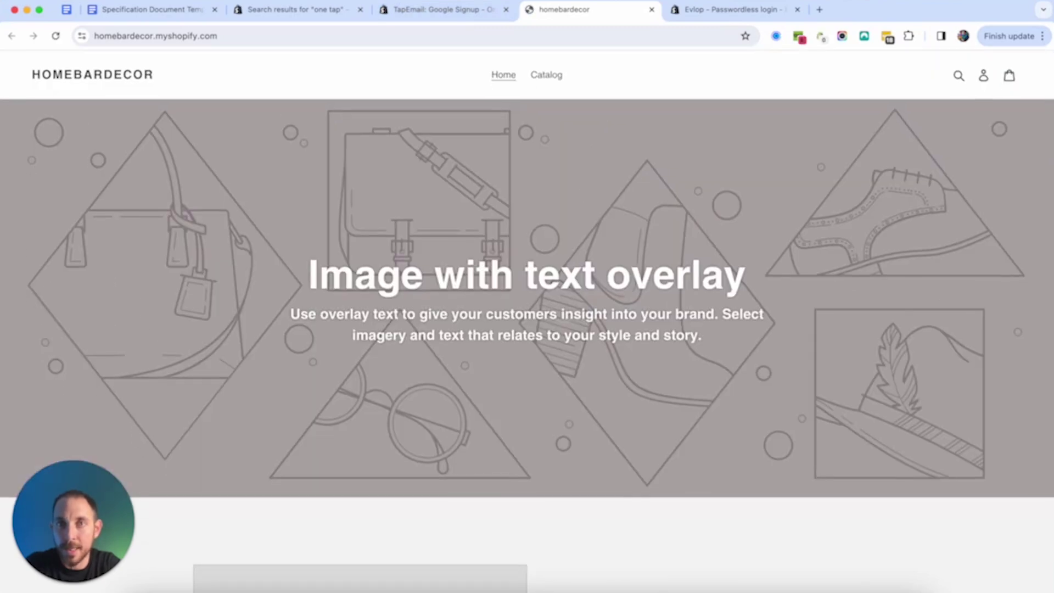
{"action": "scroll", "coordinate": [635, 301], "scroll_direction": "down", "scroll_amount": 10}
{"action": "scroll", "coordinate": [635, 301], "scroll_direction": "up", "scroll_amount": 10}
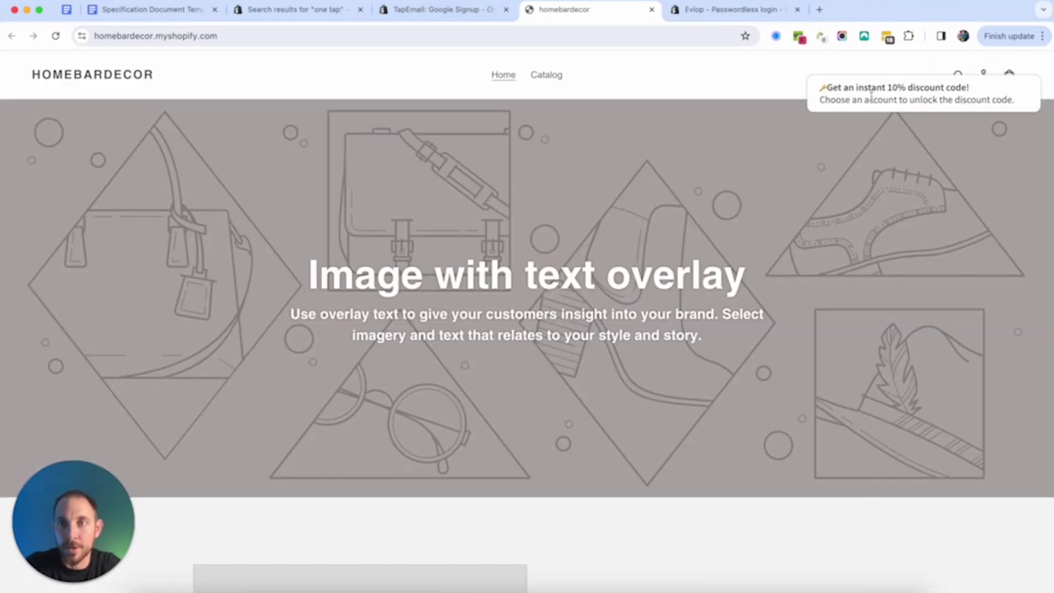
{"action": "left_click_drag", "start_coordinate": [860, 94], "coordinate": [928, 101]}
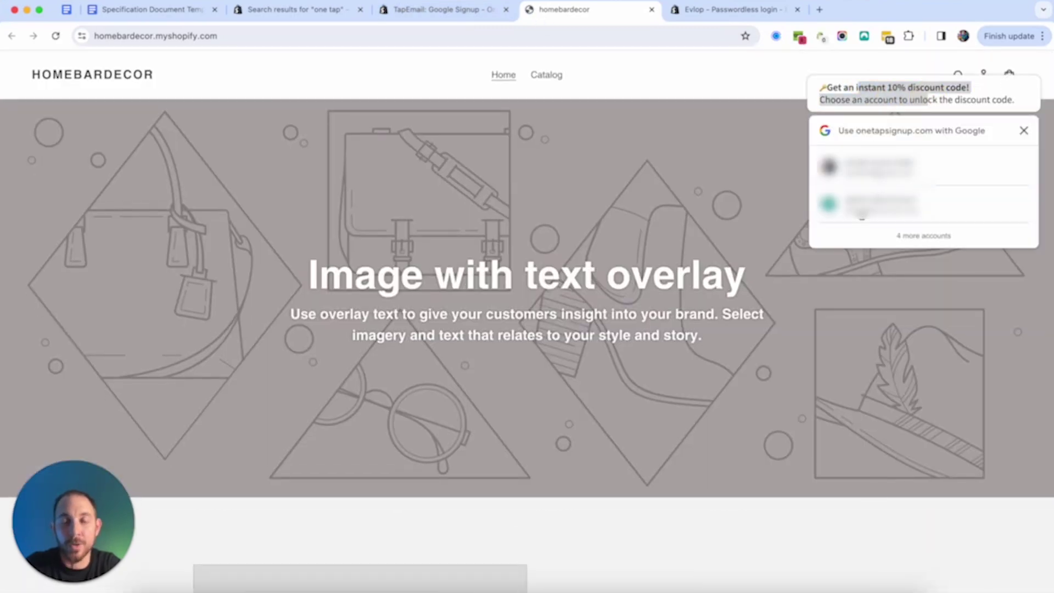
{"action": "scroll", "coordinate": [928, 175], "scroll_direction": "down", "scroll_amount": 2}
{"action": "scroll", "coordinate": [929, 174], "scroll_direction": "down", "scroll_amount": 2}
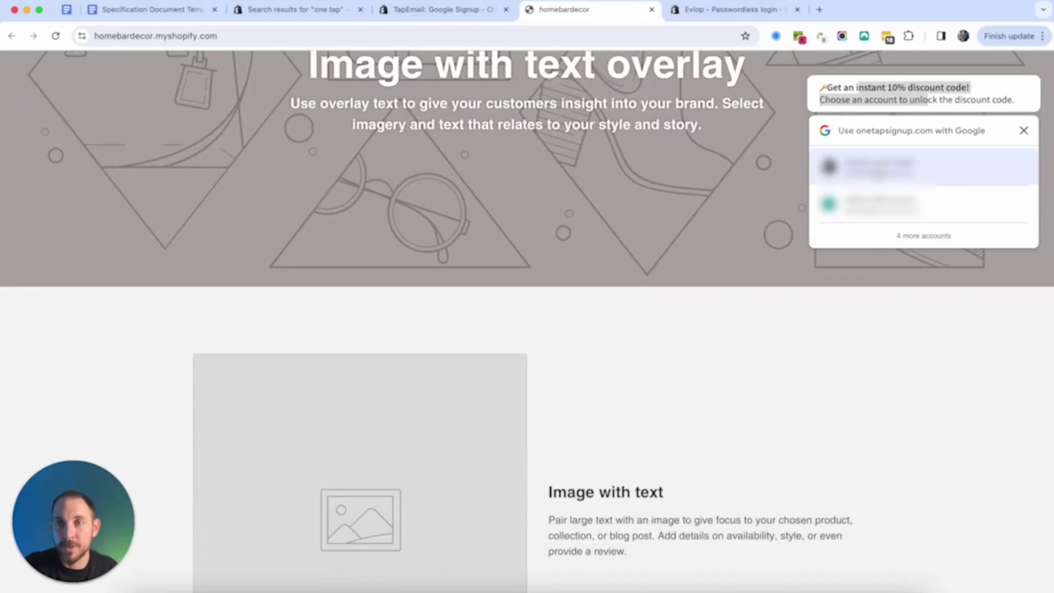
{"action": "scroll", "coordinate": [687, 200], "scroll_direction": "down", "scroll_amount": 6}
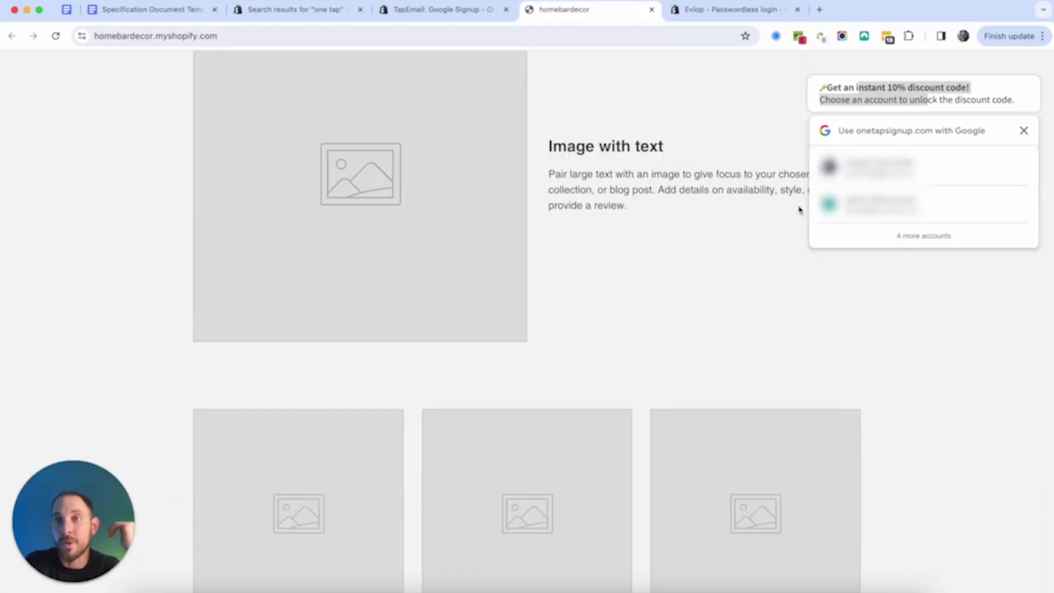
{"action": "left_click", "coordinate": [843, 87]}
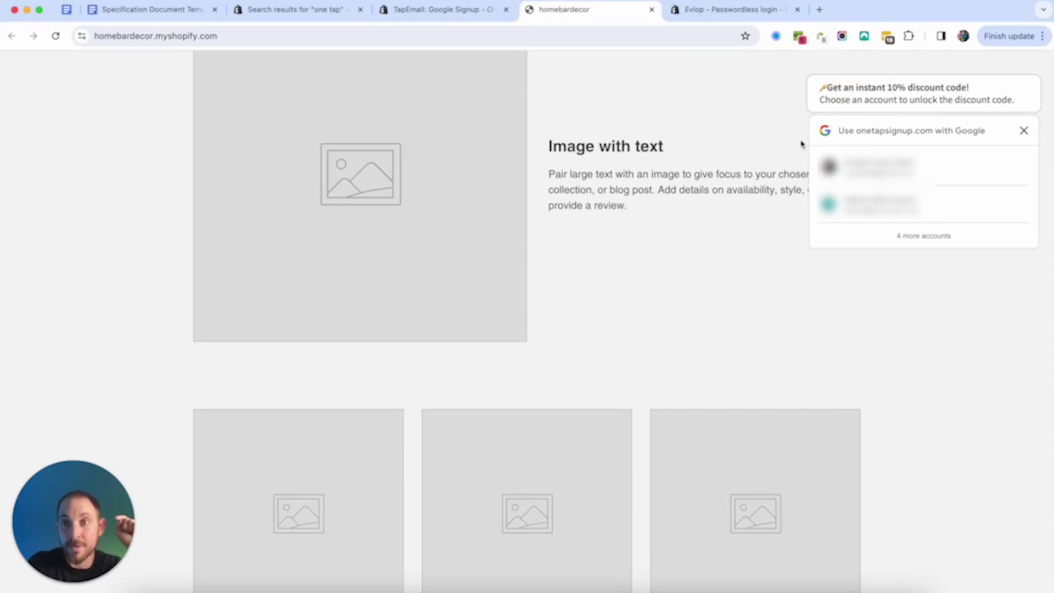
{"action": "scroll", "coordinate": [640, 195], "scroll_direction": "down", "scroll_amount": 10}
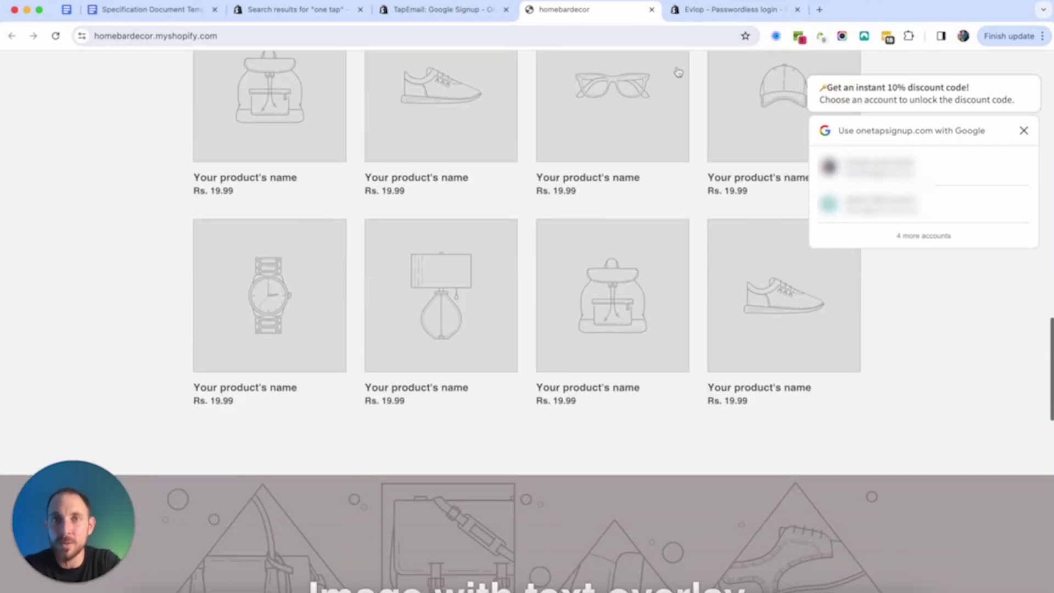
Page through the Evlop passwordless login screenshots, then close the Evlop listing.
{"action": "left_click", "coordinate": [472, 10]}
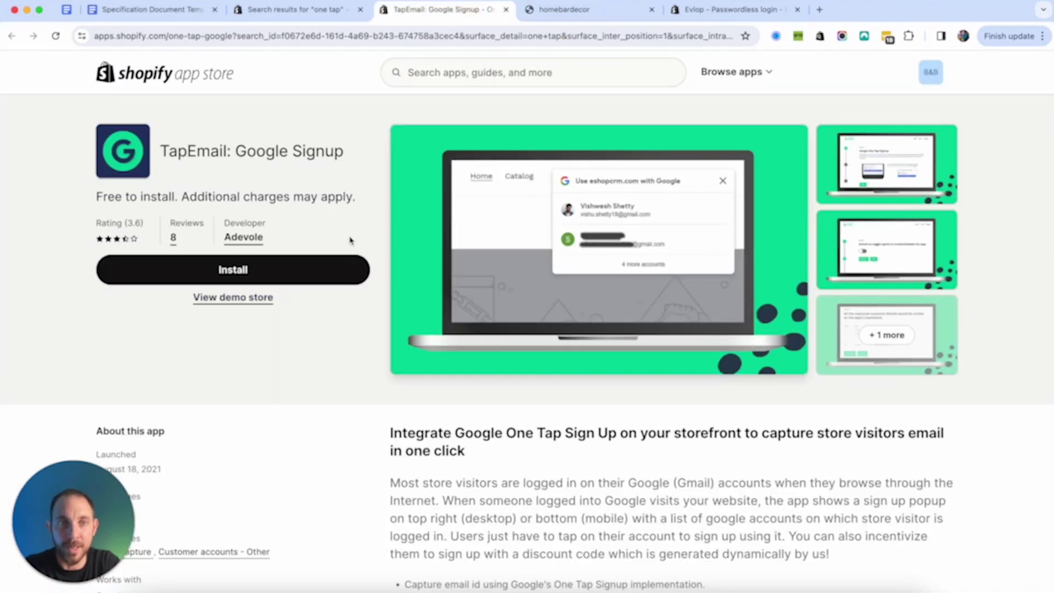
{"action": "left_click", "coordinate": [690, 15]}
{"action": "left_click", "coordinate": [888, 144]}
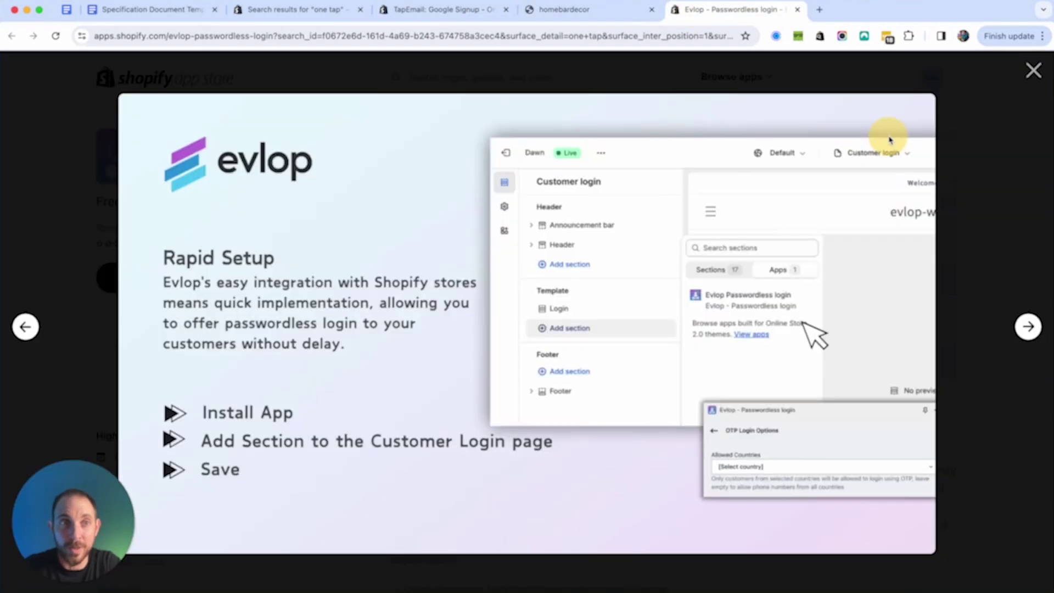
{"action": "left_click", "coordinate": [1029, 333]}
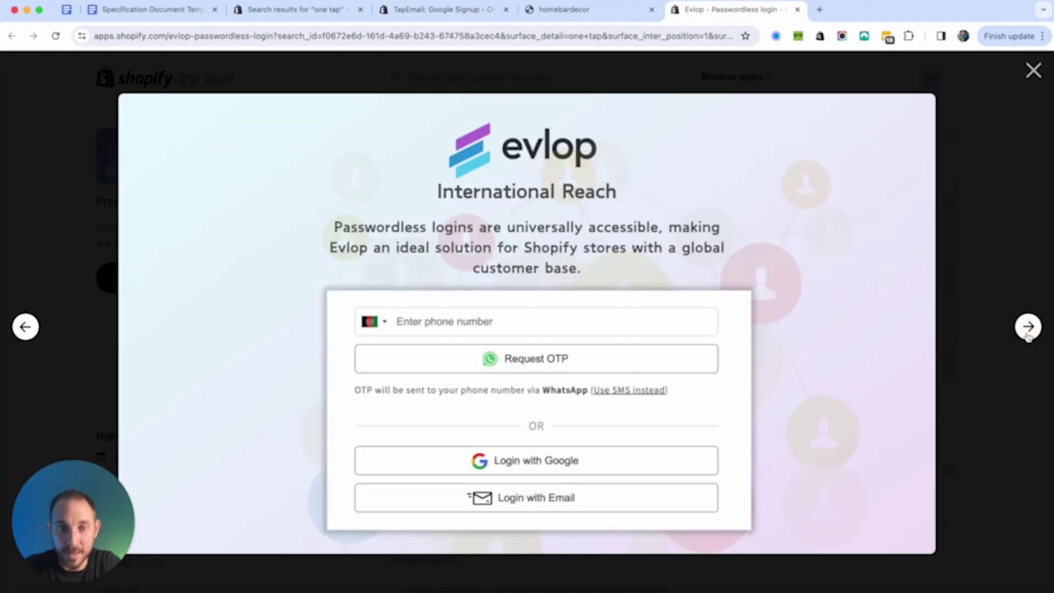
{"action": "left_click", "coordinate": [1029, 332]}
{"action": "left_click", "coordinate": [797, 9]}
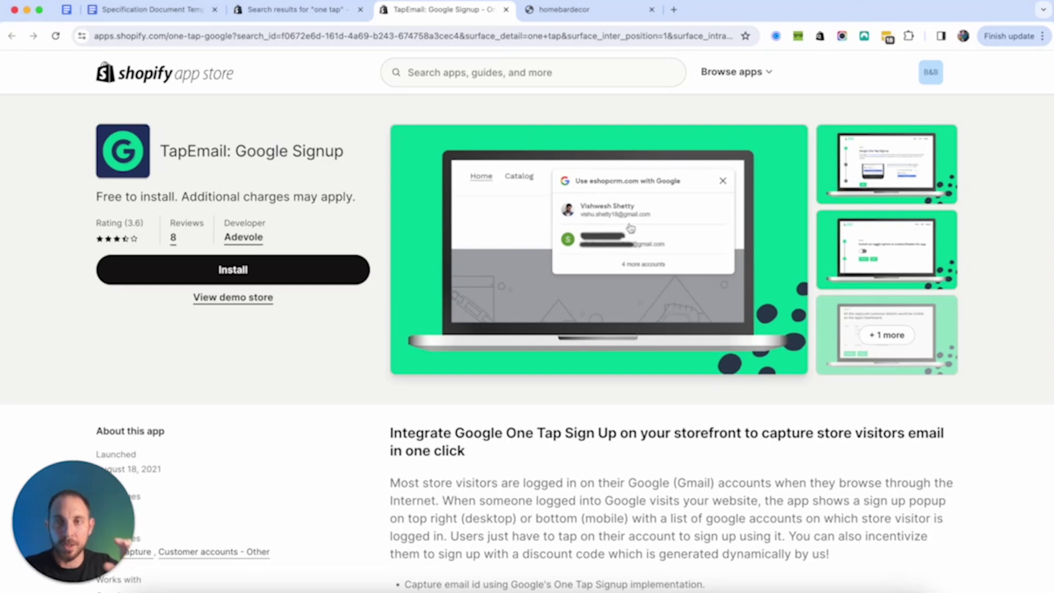
Enlarge and page through TapEmail's listing screenshots.
{"action": "left_click", "coordinate": [870, 170]}
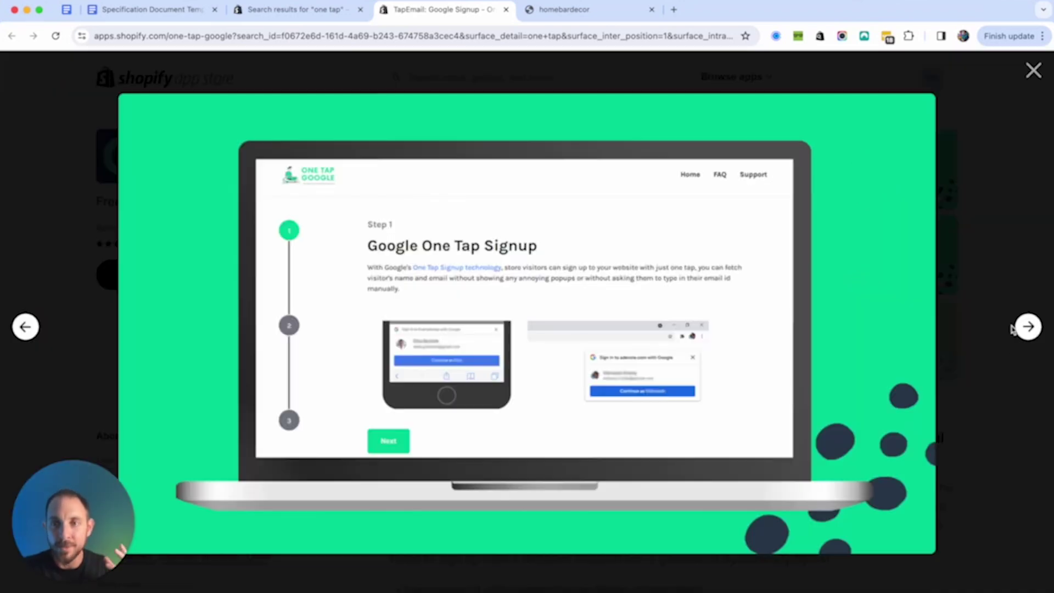
{"action": "left_click", "coordinate": [1027, 330]}
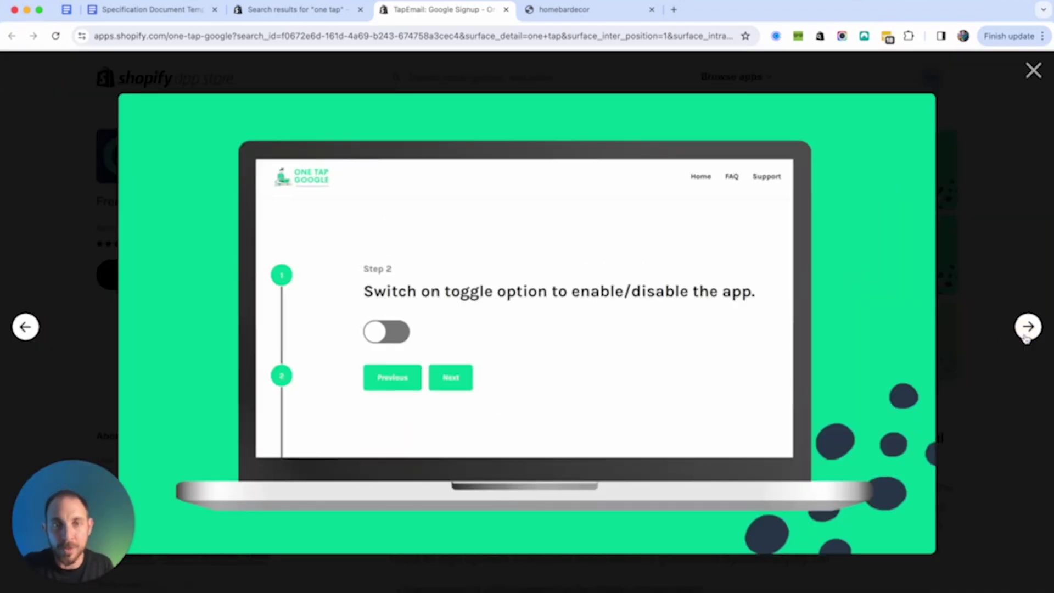
{"action": "left_click", "coordinate": [1032, 71]}
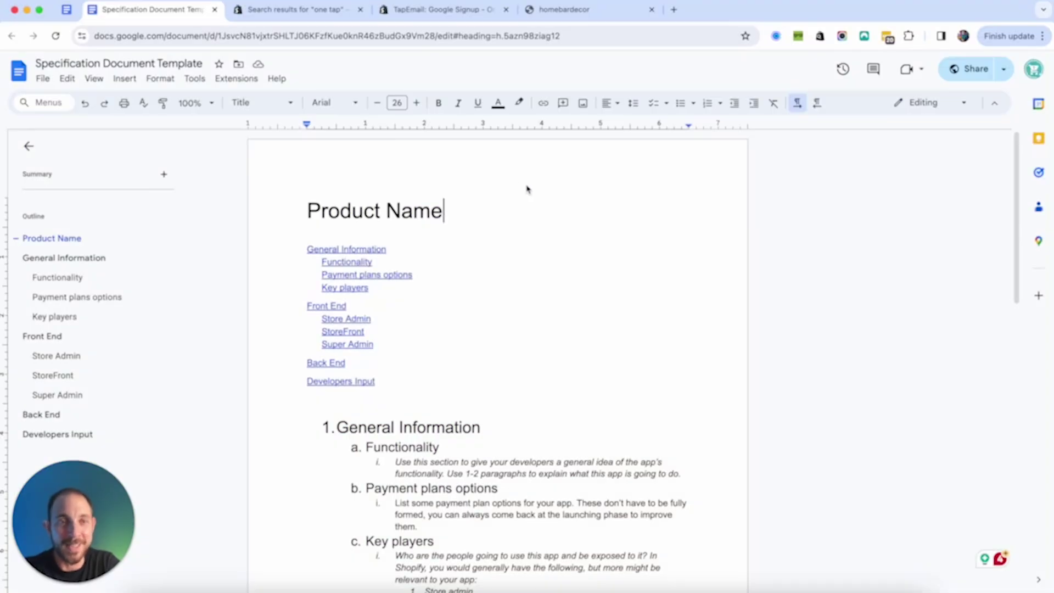
Retitle the specification '1 click email collector'.
{"action": "triple_click", "coordinate": [432, 207]}
{"action": "type", "text": "1 click email collector"}
{"action": "scroll", "coordinate": [430, 306], "scroll_direction": "down", "scroll_amount": 3}
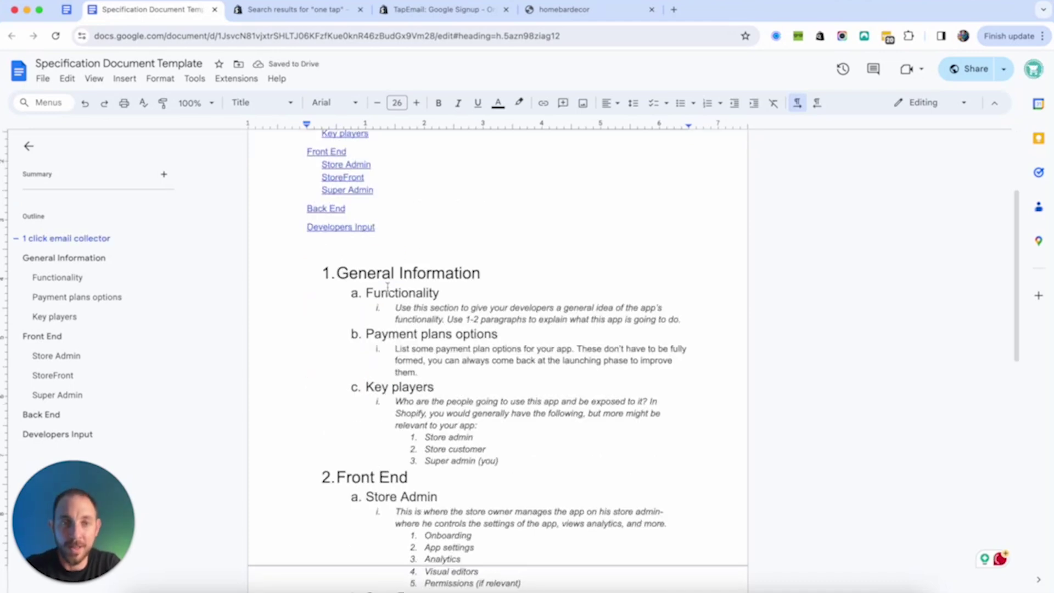
{"action": "scroll", "coordinate": [423, 306], "scroll_direction": "down", "scroll_amount": 1}
{"action": "left_click_drag", "start_coordinate": [423, 306], "coordinate": [439, 577]}
{"action": "scroll", "coordinate": [460, 329], "scroll_direction": "up", "scroll_amount": 2}
Paste the app goal under Functionality with 'collect as many emails' bolded, removing the template guidance.
{"action": "left_click", "coordinate": [459, 267]}
{"action": "key", "text": "Return"}
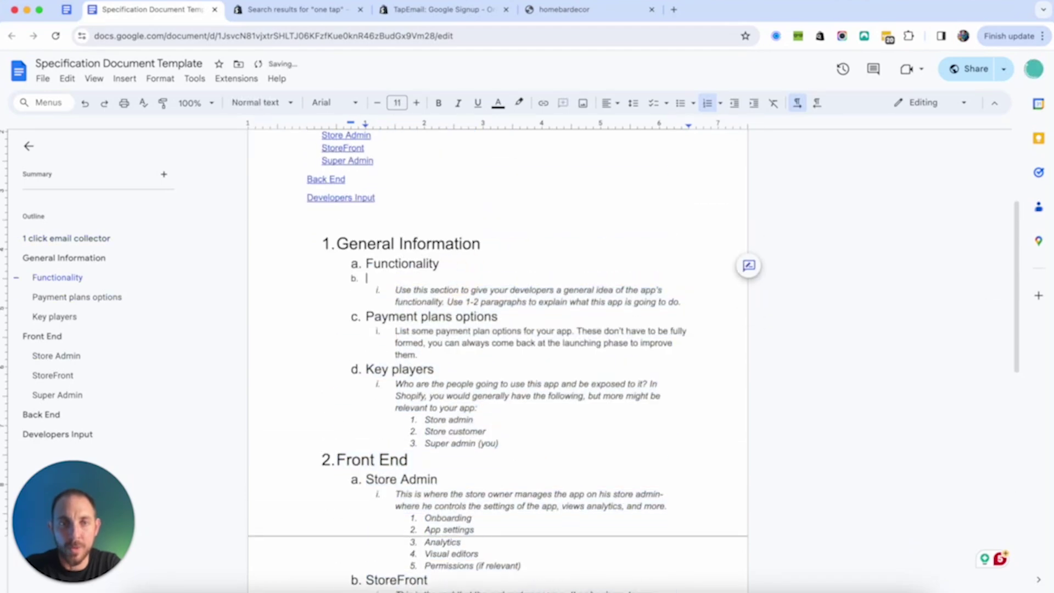
{"action": "key", "text": "Tab"}
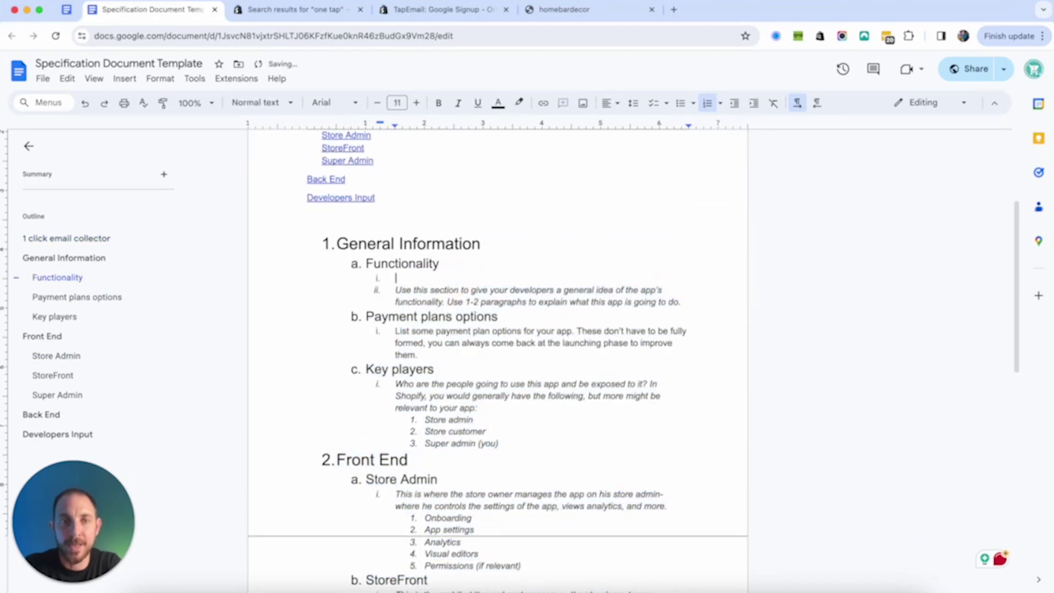
{"action": "type", "text": "The goal of the app would be to collect as many emails from store visitors."}
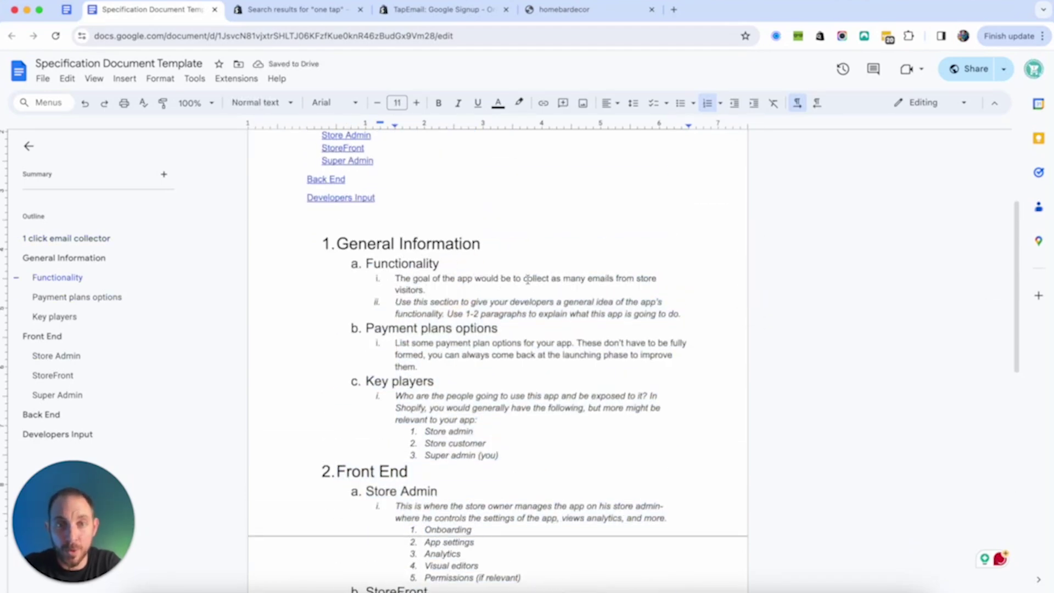
{"action": "left_click_drag", "start_coordinate": [524, 280], "coordinate": [610, 279]}
{"action": "key", "text": "ctrl+b"}
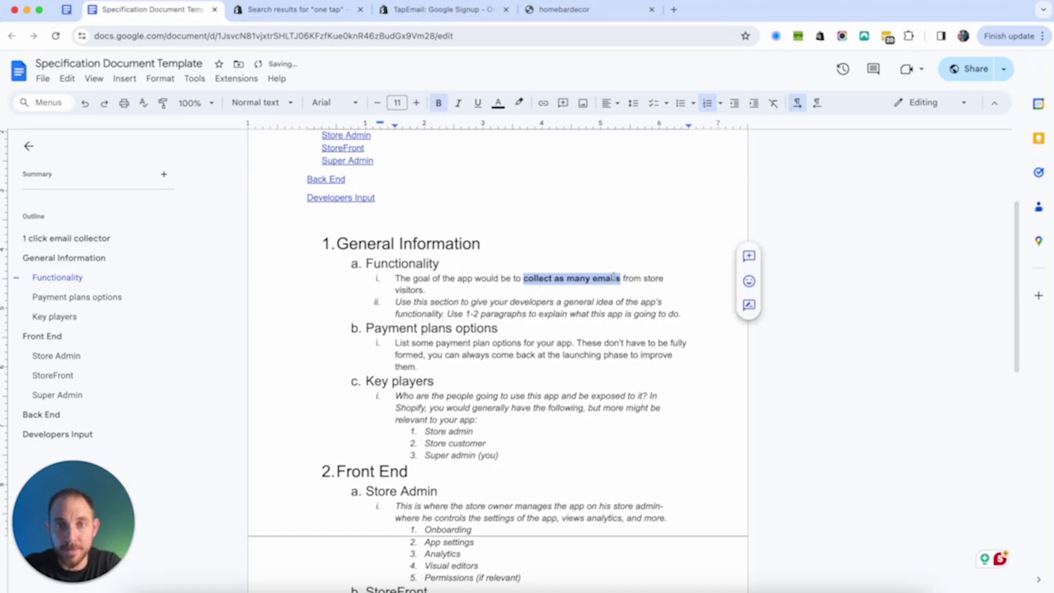
{"action": "left_click", "coordinate": [502, 289]}
{"action": "triple_click", "coordinate": [449, 296]}
{"action": "key", "text": "BackSpace"}
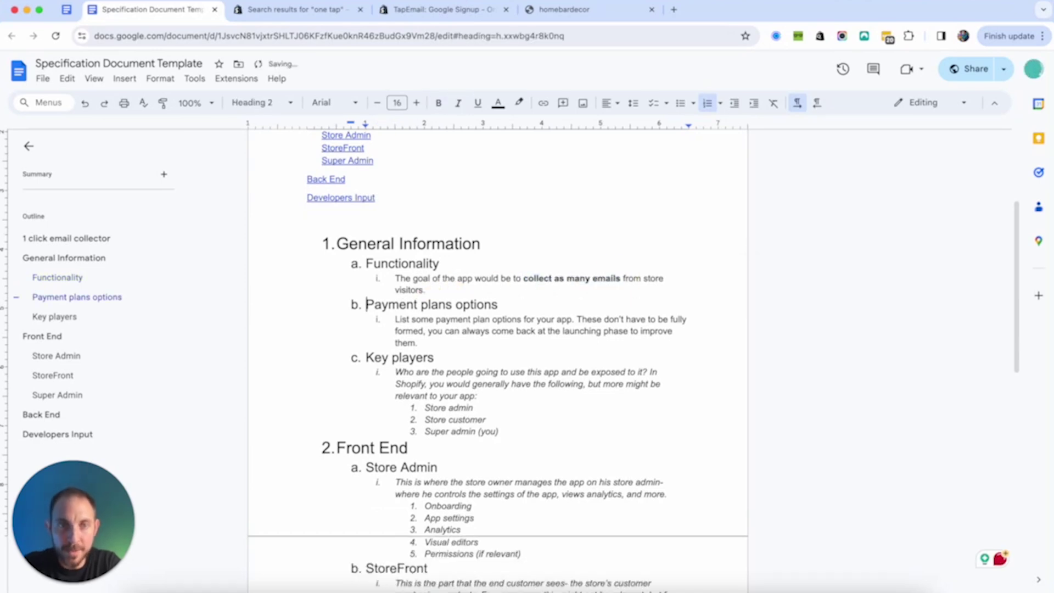
Replace the payment plans guidance with a free first-version launch and a 'Later implement pricing:' item.
{"action": "double_click", "coordinate": [420, 320]}
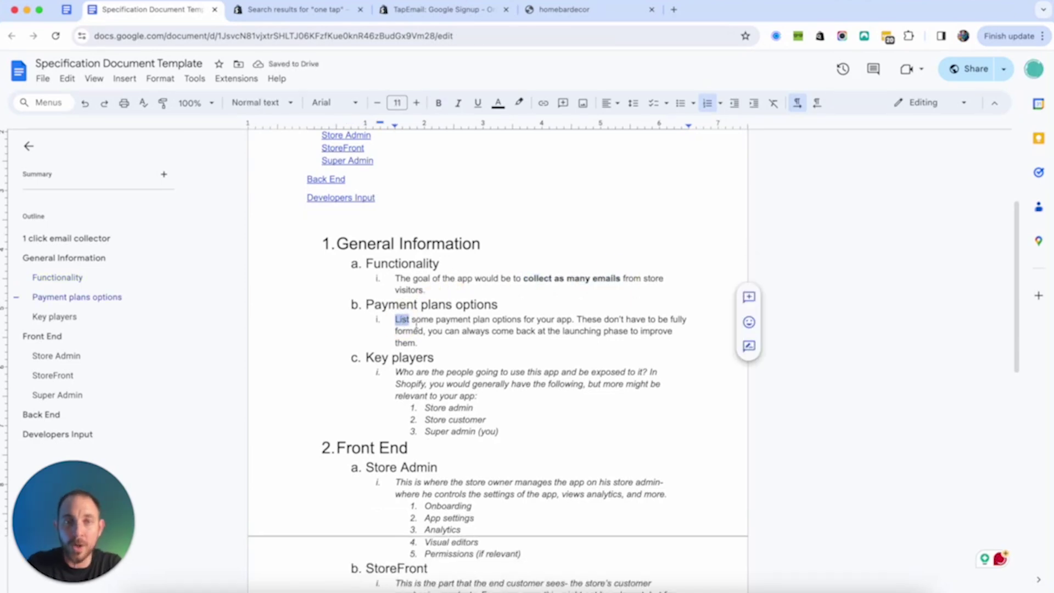
{"action": "triple_click", "coordinate": [417, 326]}
{"action": "type", "text": "We can "}
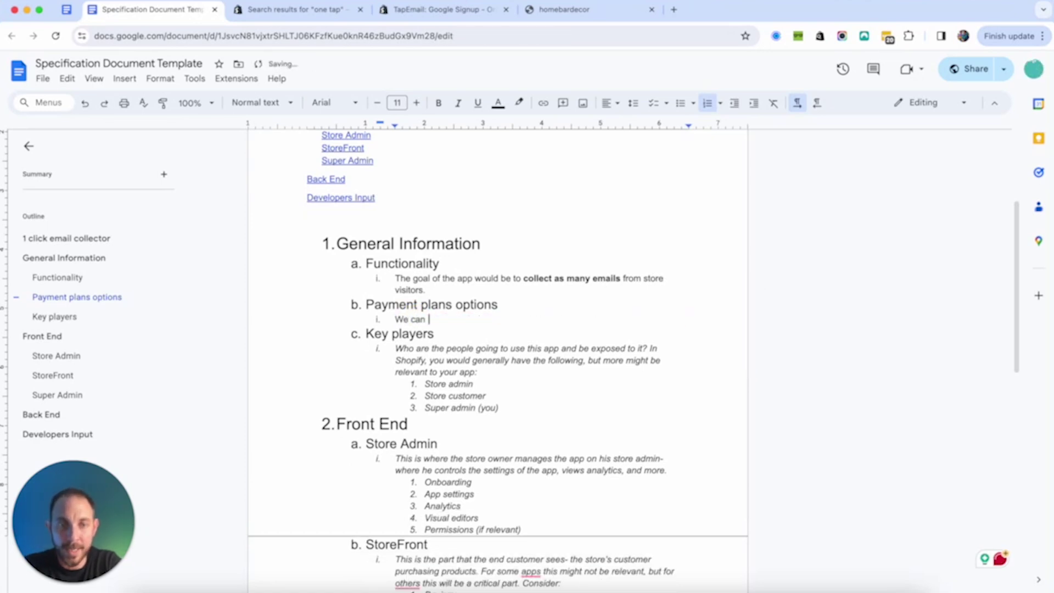
{"action": "type", "text": "go live for the first version free of charge."}
{"action": "key", "text": "Return"}
{"action": "type", "text": "Later implement pricing:"}
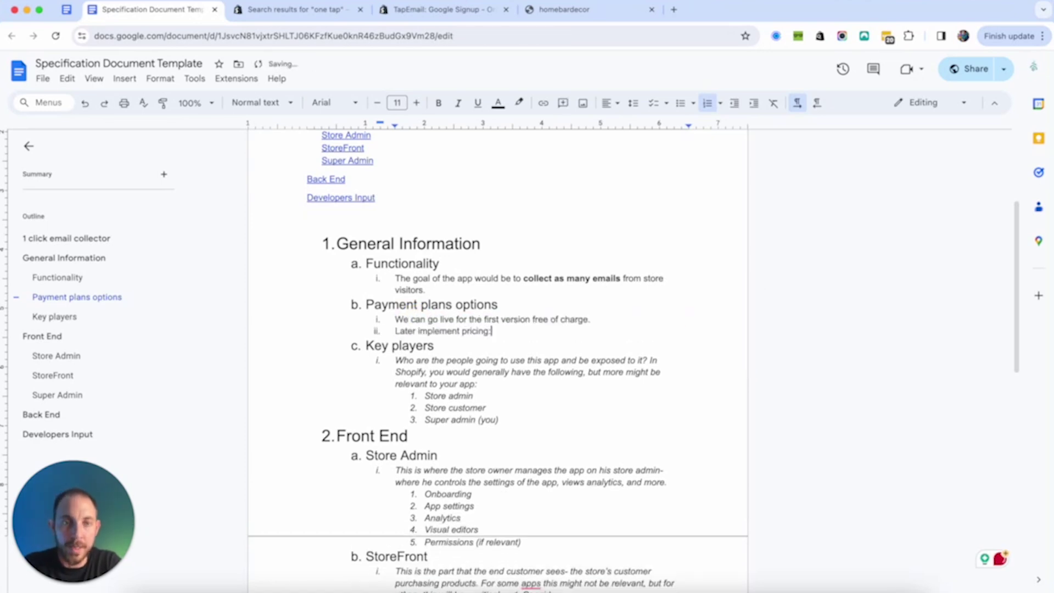
{"action": "key", "text": "Return"}
{"action": "key", "text": "Tab"}
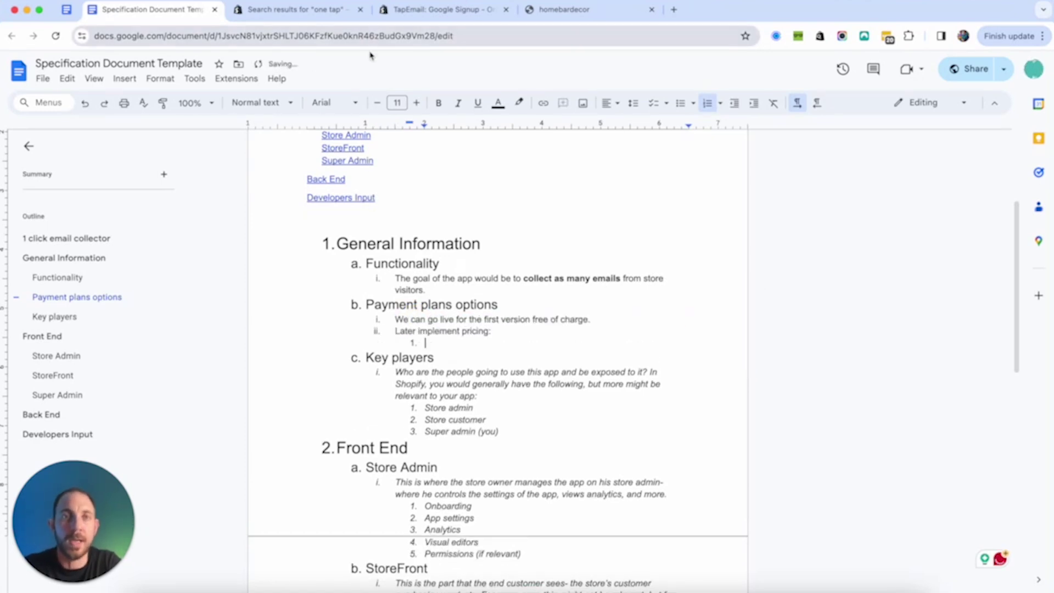
{"action": "left_click", "coordinate": [437, 11]}
Scroll to TapEmail's Pricing and highlight the free install, 20 email captures and 0.05$ per-capture figures.
{"action": "scroll", "coordinate": [461, 482], "scroll_direction": "down", "scroll_amount": 5}
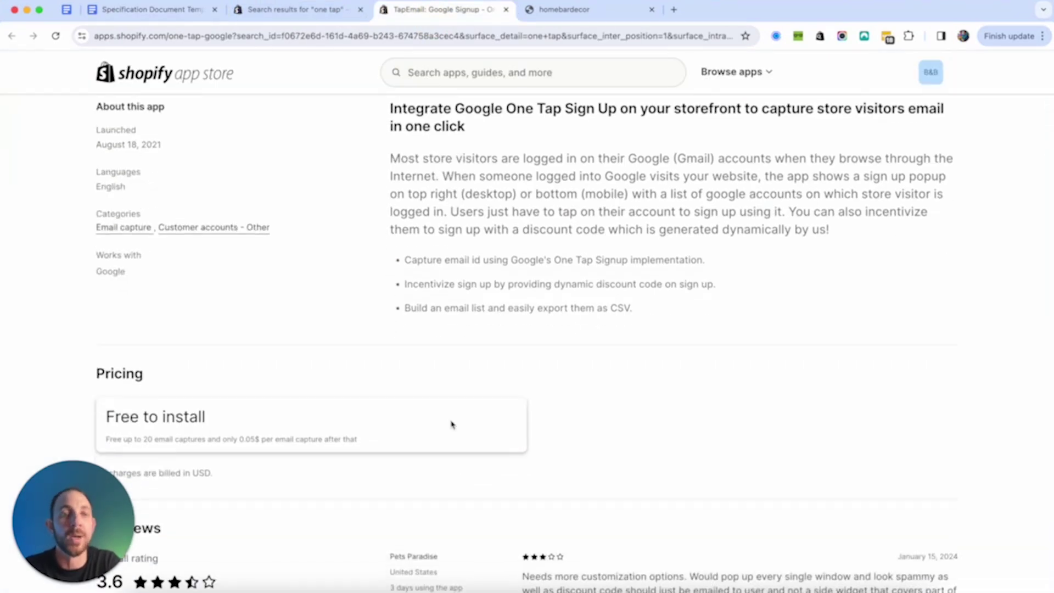
{"action": "scroll", "coordinate": [451, 424], "scroll_direction": "down", "scroll_amount": 3}
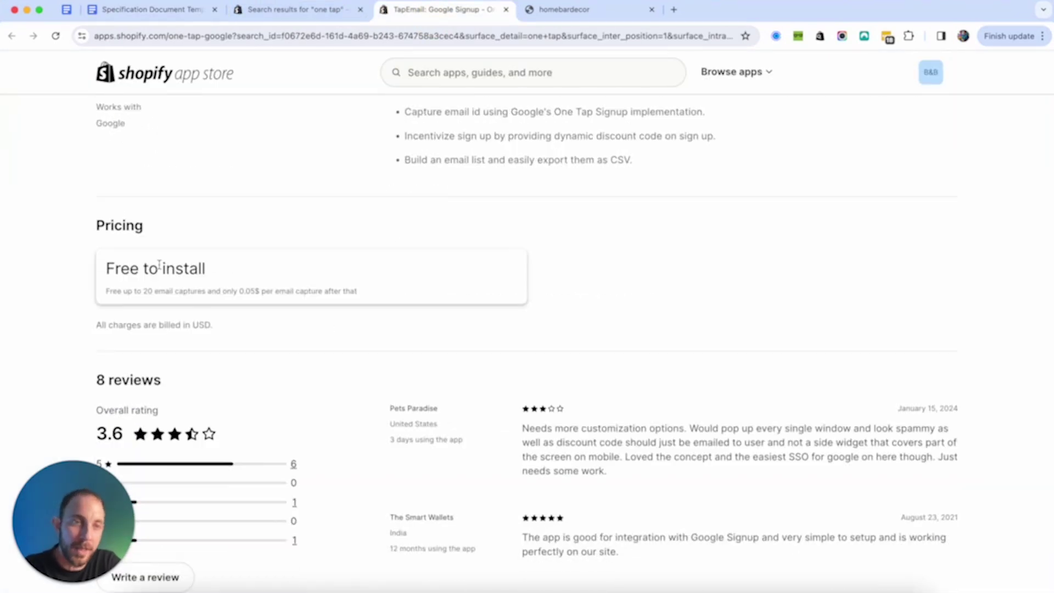
{"action": "left_click_drag", "start_coordinate": [108, 268], "coordinate": [217, 271]}
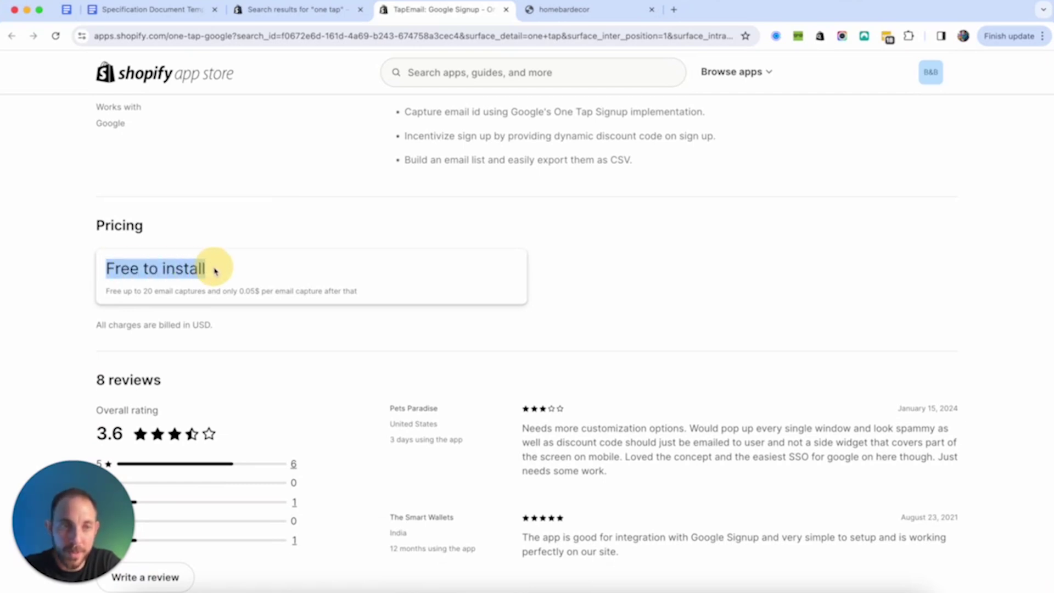
{"action": "double_click", "coordinate": [150, 291]}
{"action": "double_click", "coordinate": [248, 290]}
{"action": "left_click_drag", "start_coordinate": [250, 290], "coordinate": [271, 289]}
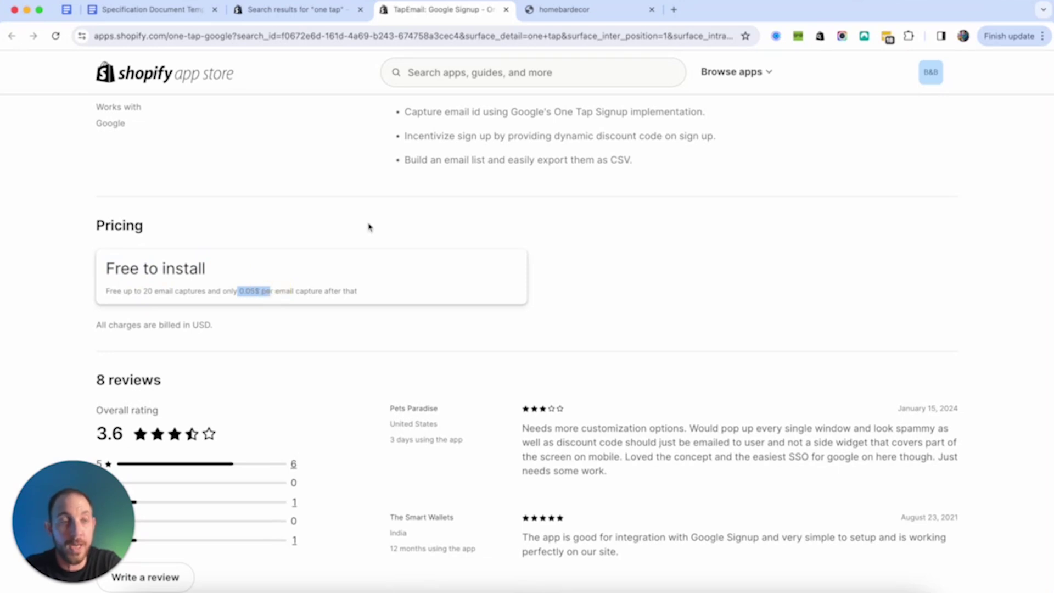
Under 'Later implement pricing:', add '30 days free trial', 'First 50 emails are free' and '$0.04 per email beyond that.'.
{"action": "left_click", "coordinate": [187, 12]}
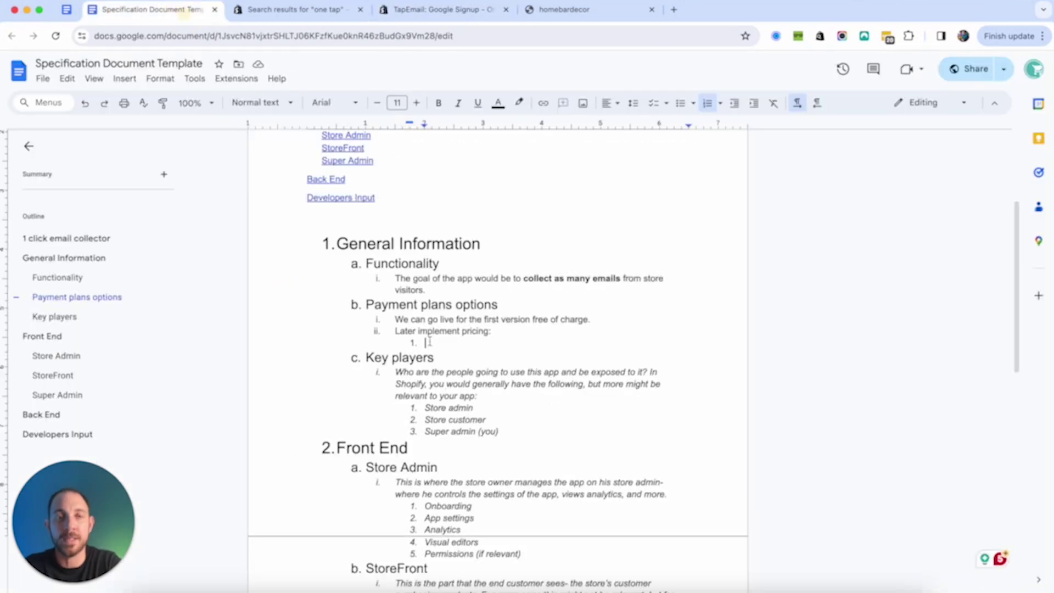
{"action": "type", "text": "30 days free trial"}
{"action": "key", "text": "Return"}
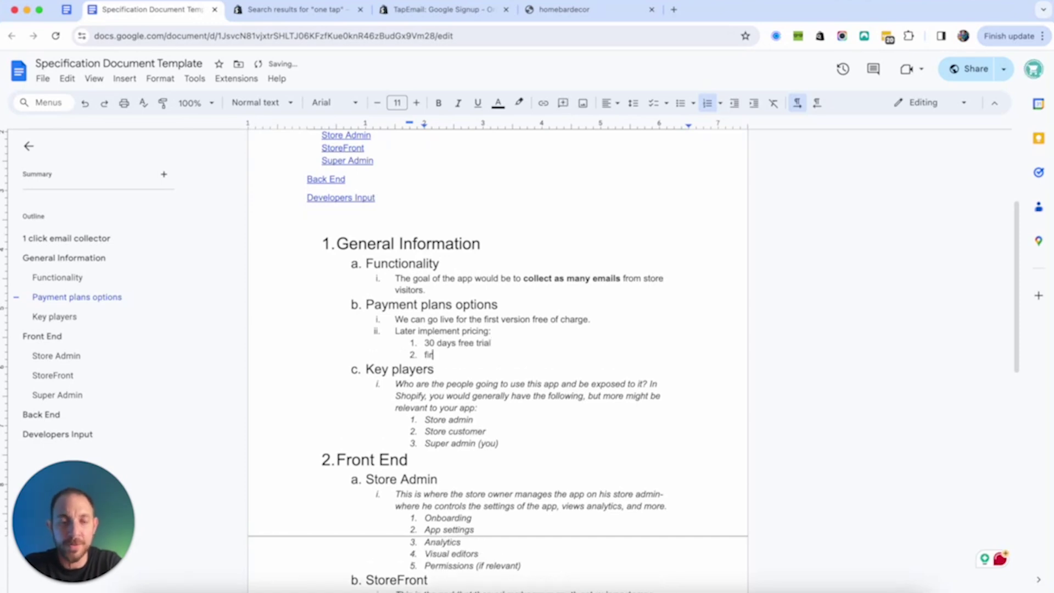
{"action": "type", "text": "First 50 emails are free"}
{"action": "key", "text": "Return"}
{"action": "type", "text": "0.04"}
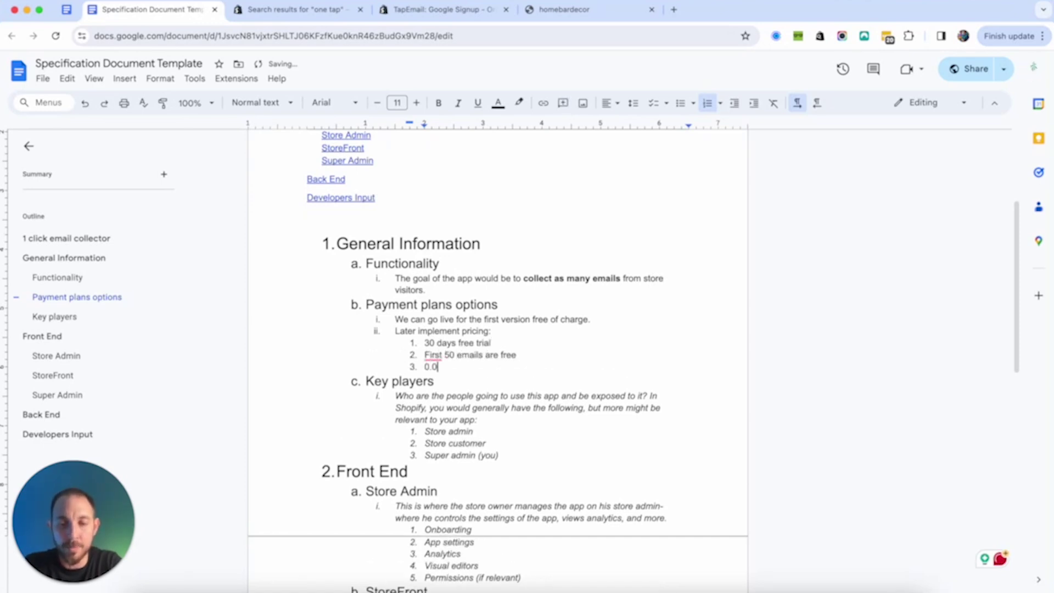
{"action": "left_click", "coordinate": [425, 367]}
{"action": "type", "text": "$"}
{"action": "key", "text": "End"}
{"action": "type", "text": "per email bey"}
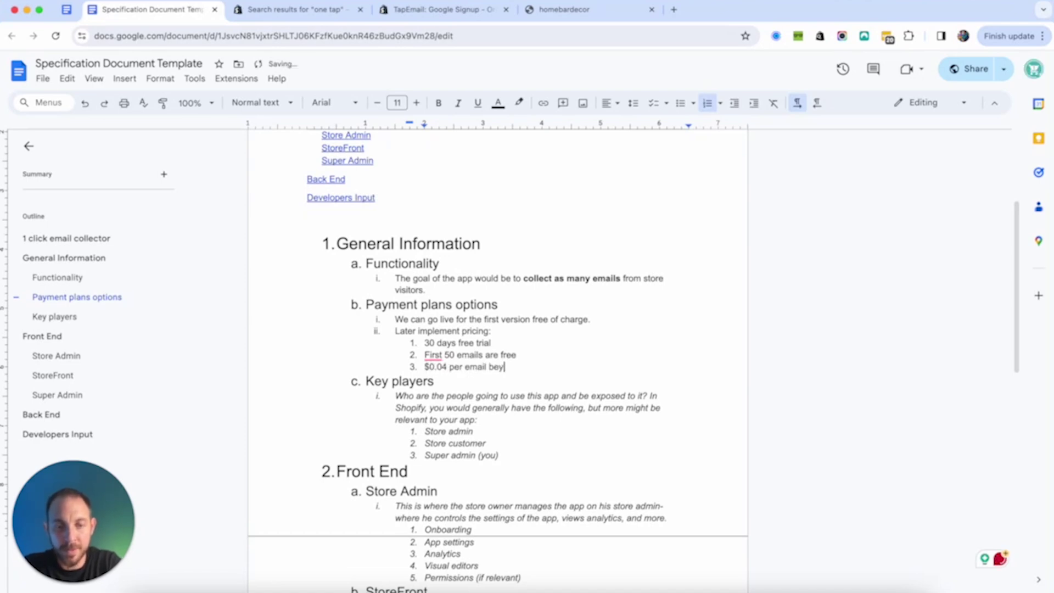
{"action": "type", "text": "ond that."}
{"action": "scroll", "coordinate": [553, 407], "scroll_direction": "down", "scroll_amount": 2}
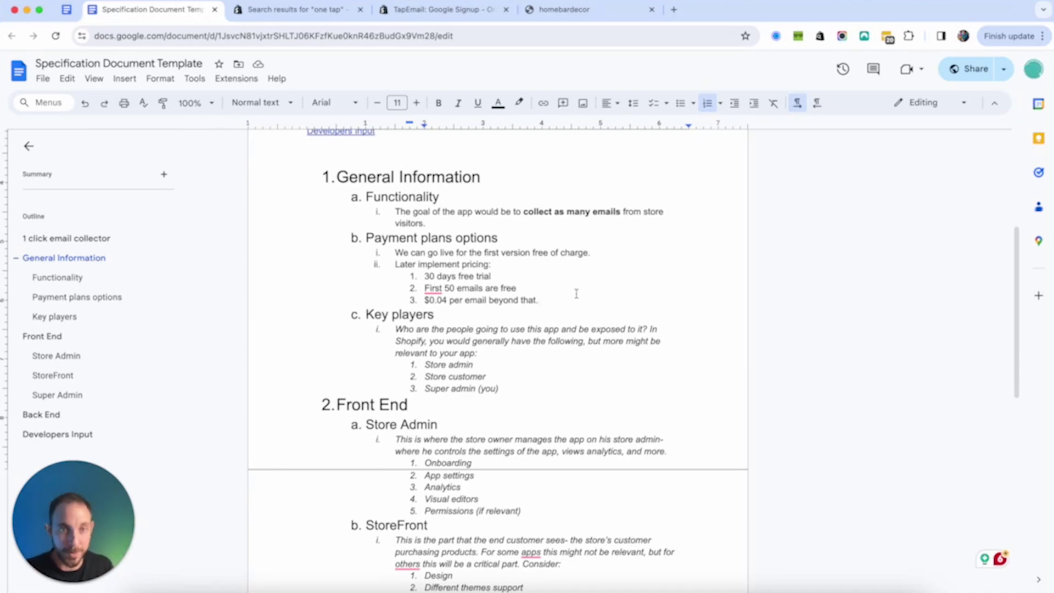
Accept the suggested correction so the item reads 'The first 50 emails are free'.
{"action": "scroll", "coordinate": [576, 294], "scroll_direction": "down", "scroll_amount": 1}
{"action": "scroll", "coordinate": [579, 291], "scroll_direction": "up", "scroll_amount": 2}
{"action": "left_click", "coordinate": [433, 329]}
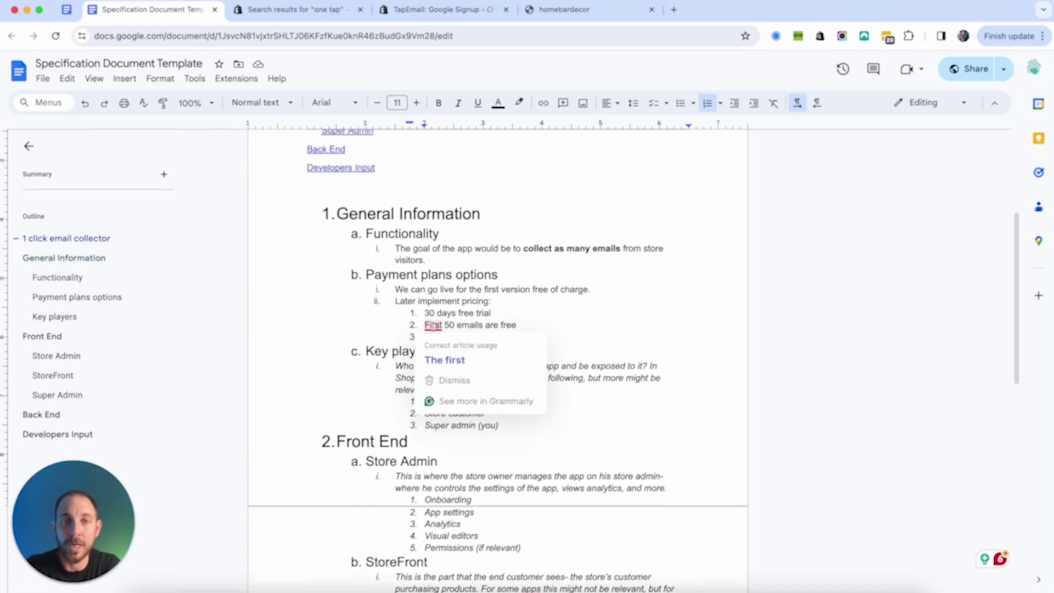
{"action": "left_click", "coordinate": [443, 360]}
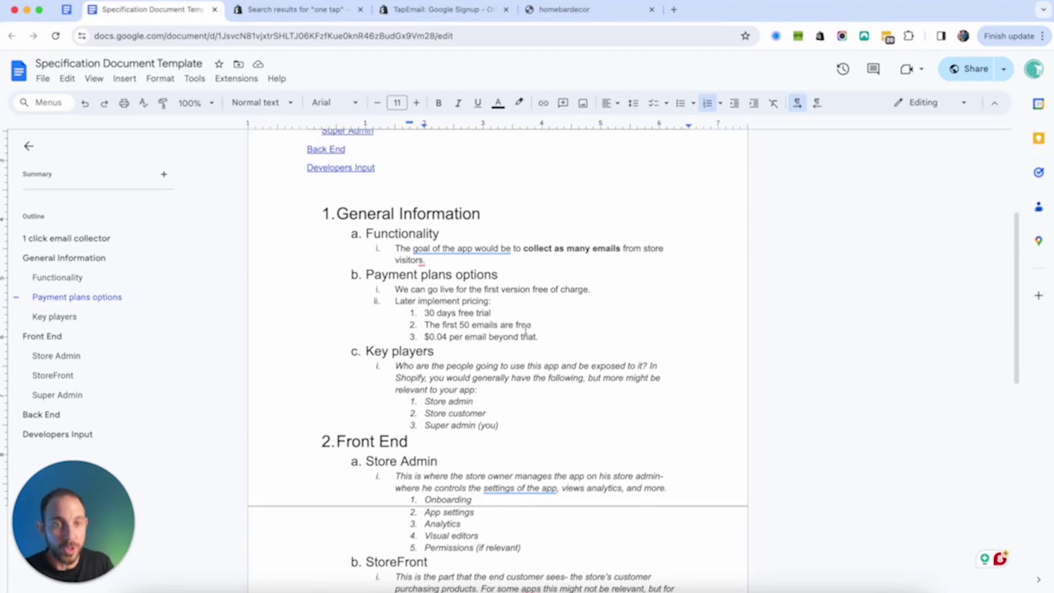
Prefix the later pricing item with 'Future:' highlighted yellow, and select the item with its sub-list.
{"action": "left_click", "coordinate": [396, 301]}
{"action": "type", "text": "Future:"}
{"action": "left_click_drag", "start_coordinate": [396, 301], "coordinate": [429, 300]}
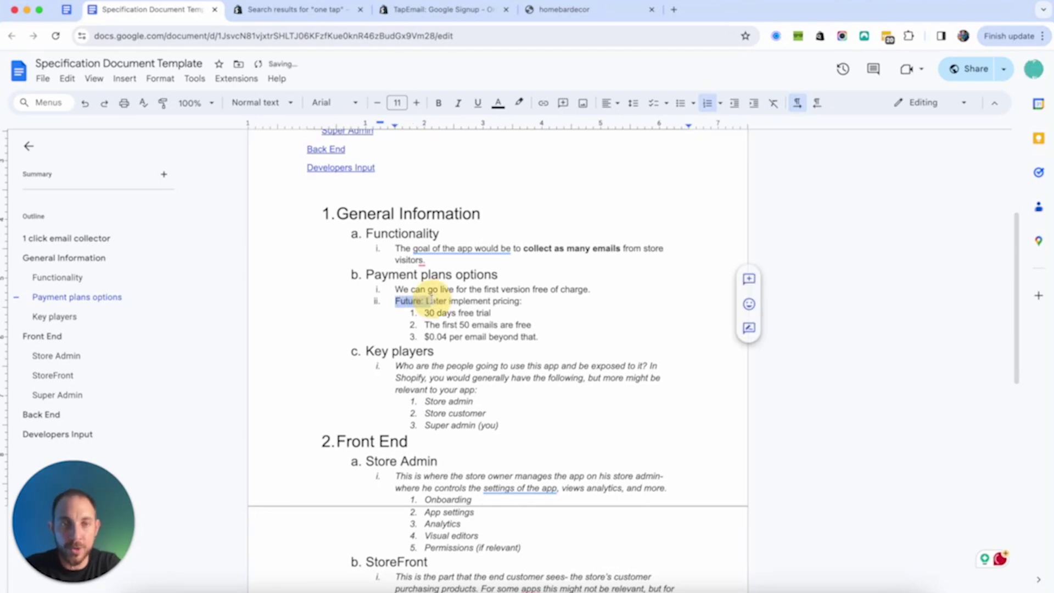
{"action": "left_click", "coordinate": [520, 102]}
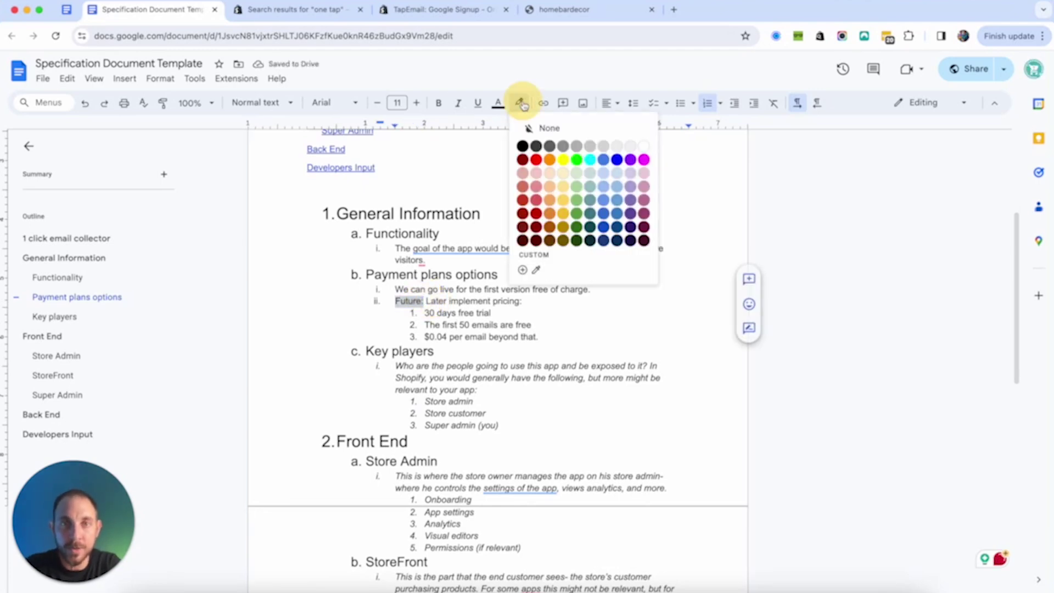
{"action": "left_click", "coordinate": [564, 159]}
{"action": "left_click", "coordinate": [533, 337]}
{"action": "left_click_drag", "start_coordinate": [512, 336], "coordinate": [394, 301]}
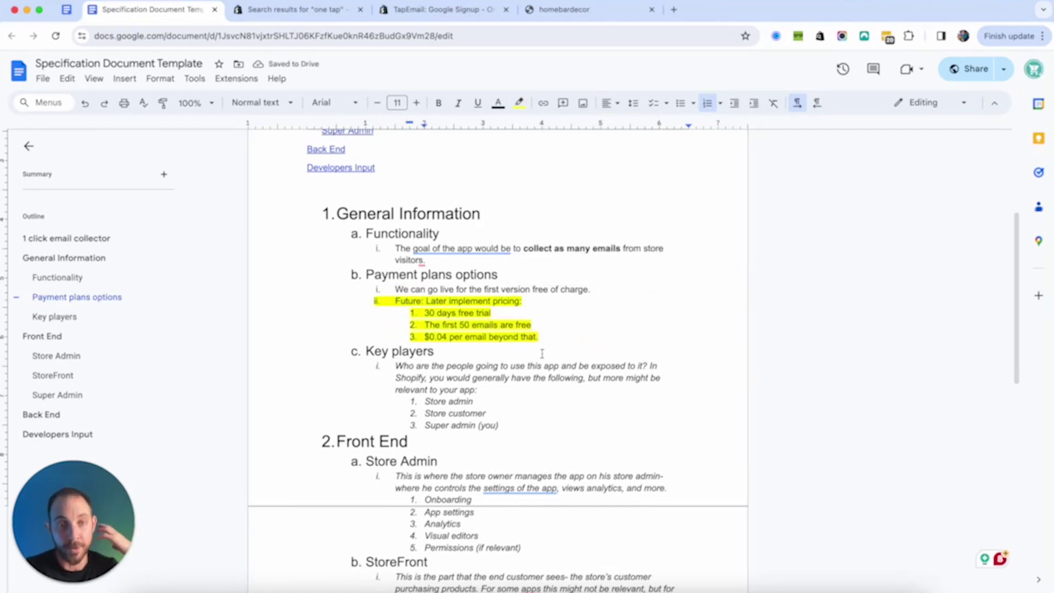
{"action": "scroll", "coordinate": [543, 354], "scroll_direction": "down", "scroll_amount": 1}
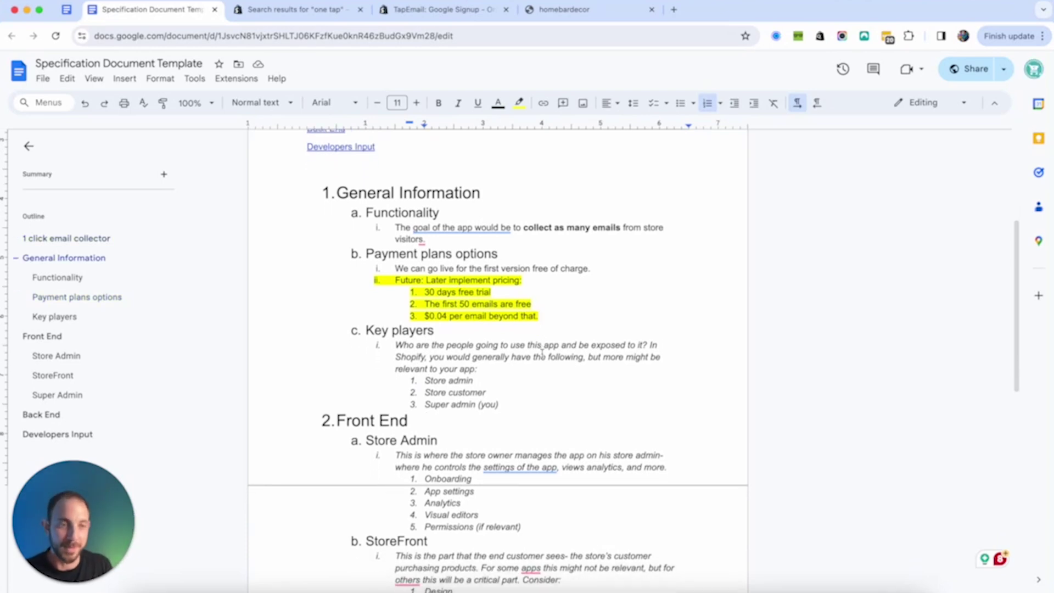
{"action": "scroll", "coordinate": [527, 345], "scroll_direction": "down", "scroll_amount": 3}
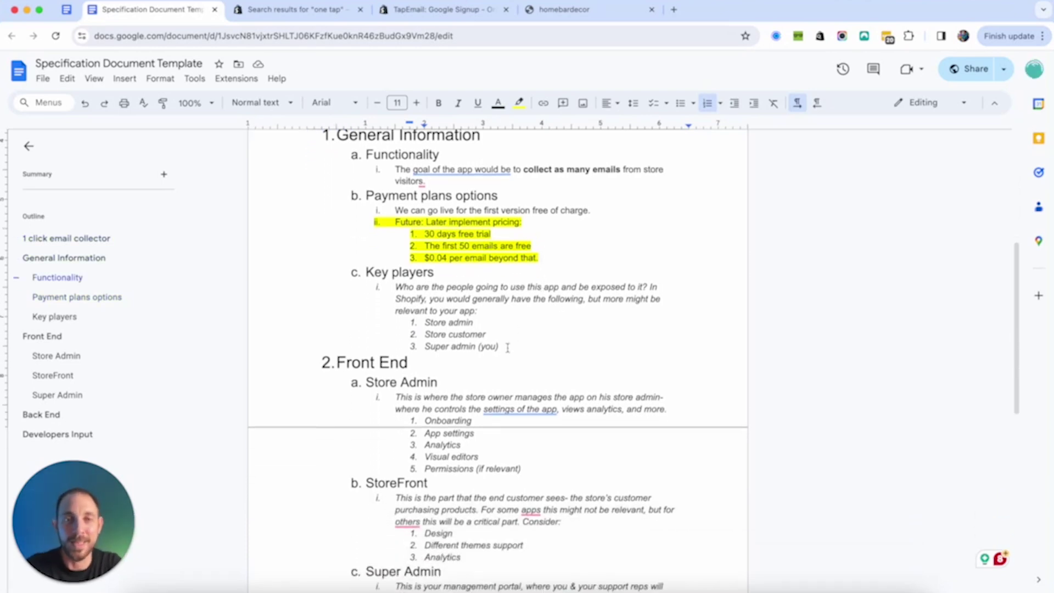
Replace the Key players guidance with Customers and Merchant items describing their roles.
{"action": "left_click_drag", "start_coordinate": [500, 347], "coordinate": [395, 286]}
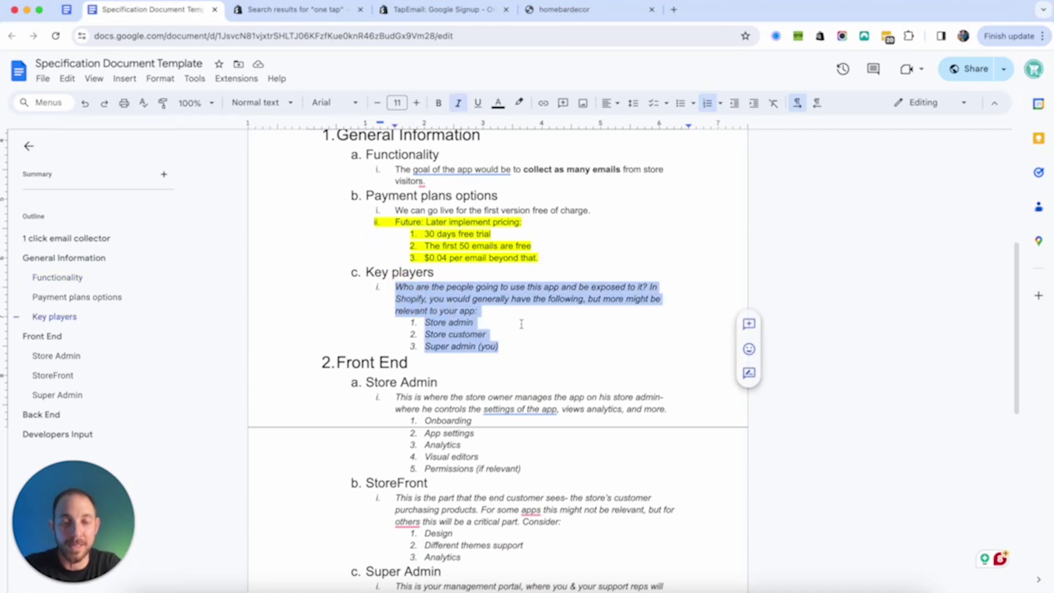
{"action": "type", "text": "Customers - are going the view the prompt to submit their email."}
{"action": "key", "text": "Return"}
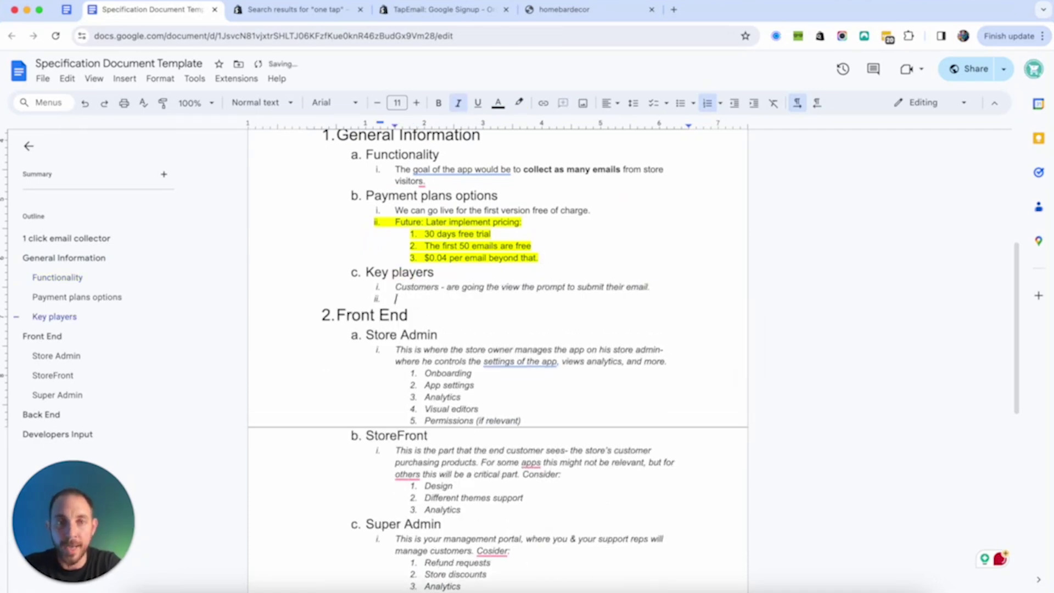
{"action": "type", "text": "Merchant - will need to have an admin dashboard"}
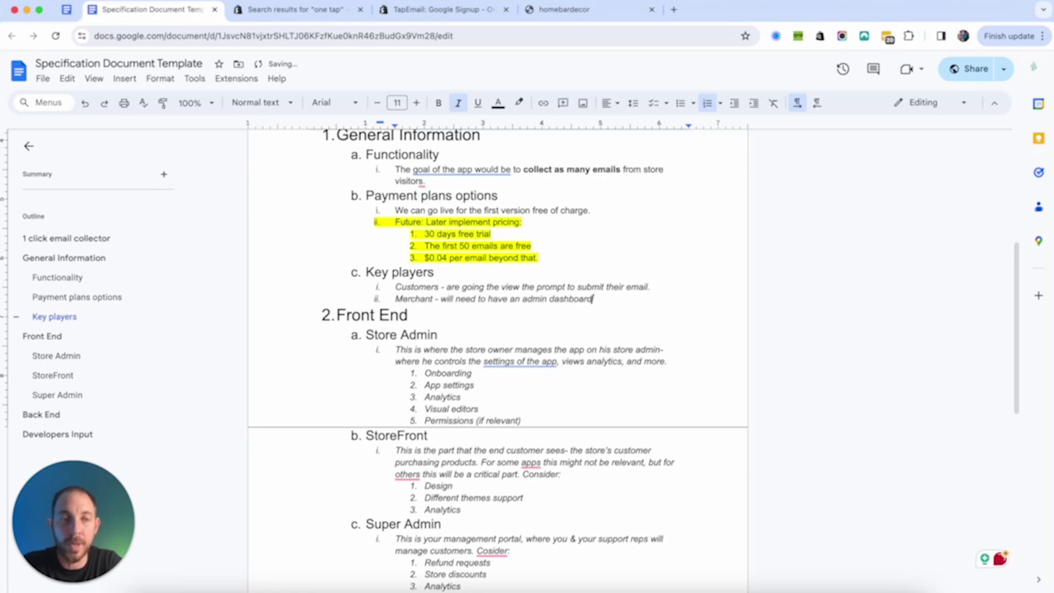
{"action": "type", "text": " so"}
{"action": "key", "text": "BackSpace"}
{"action": "type", "text": "to be able to operate the app, and view "}
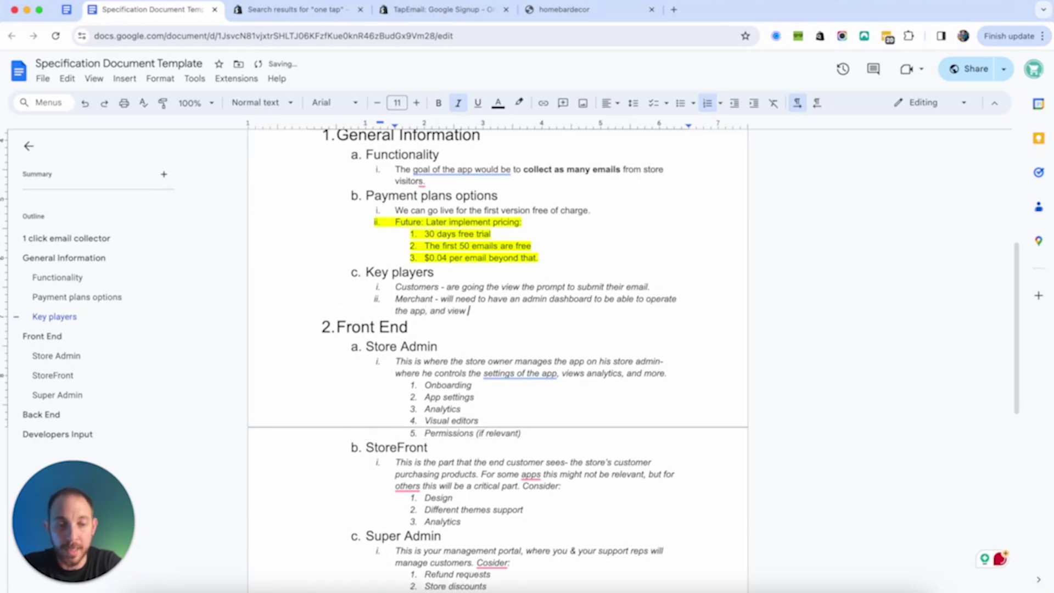
{"action": "type", "text": "data."}
Add a 'Future: Super admin' item needing a dashboard to control merchant discounts, then select it for highlighting.
{"action": "key", "text": "Return"}
{"action": "type", "text": "Super admin -"}
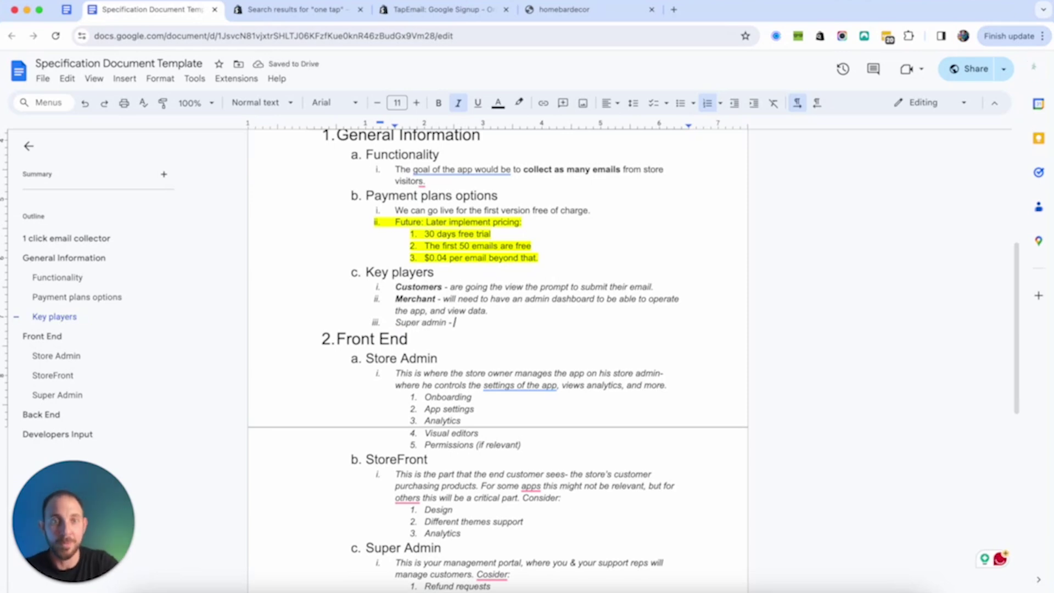
{"action": "type", "text": " will ne"}
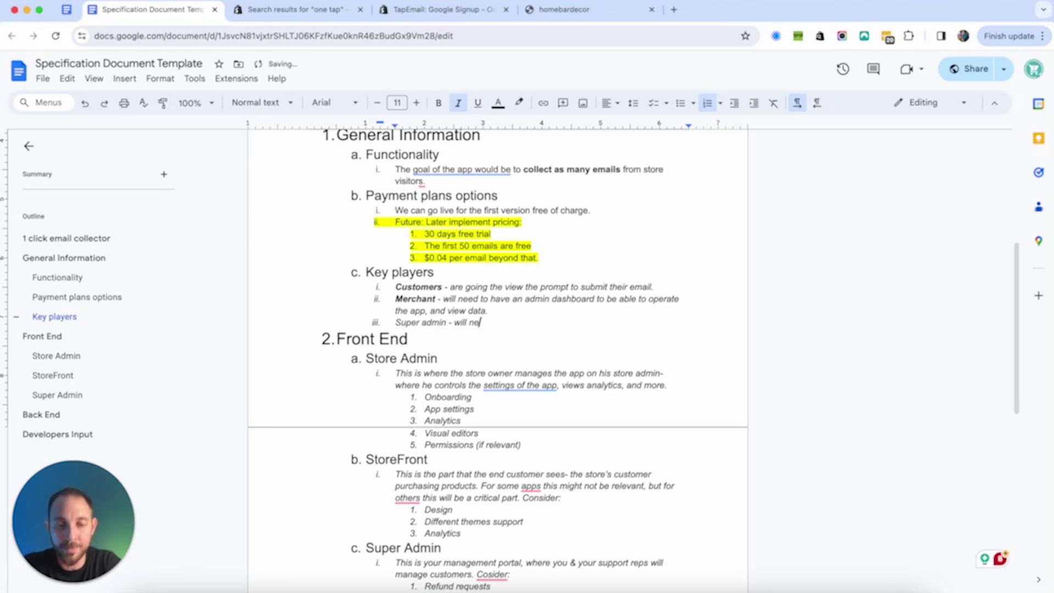
{"action": "type", "text": "ed a dashboard to control merchant paric"}
{"action": "key", "text": "BackSpace"}
{"action": "key", "text": "BackSpace"}
{"action": "type", "text": "discounts,"}
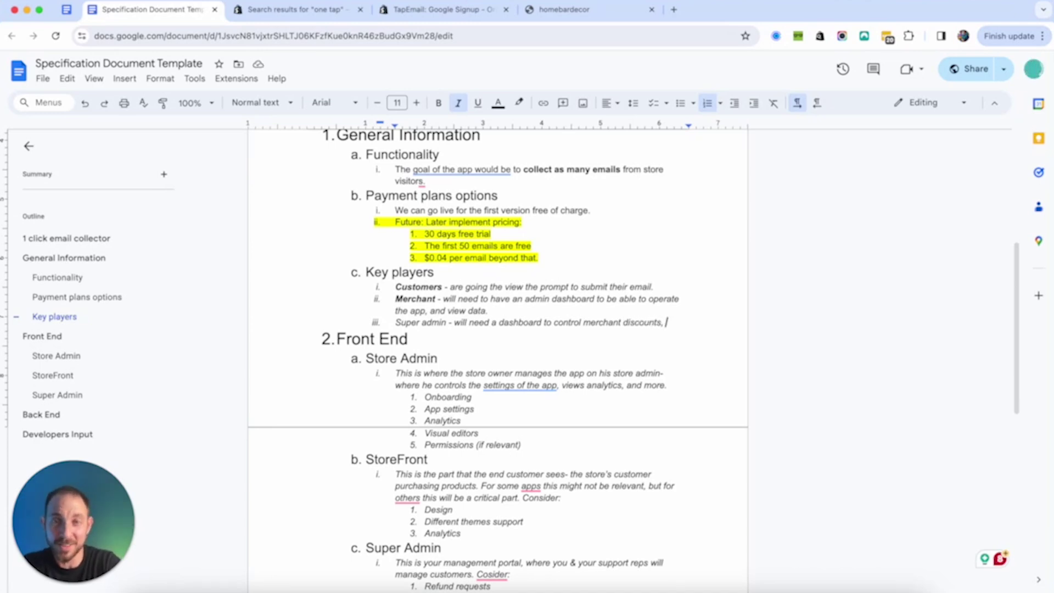
{"action": "key", "text": "BackSpace"}
{"action": "key", "text": "BackSpace"}
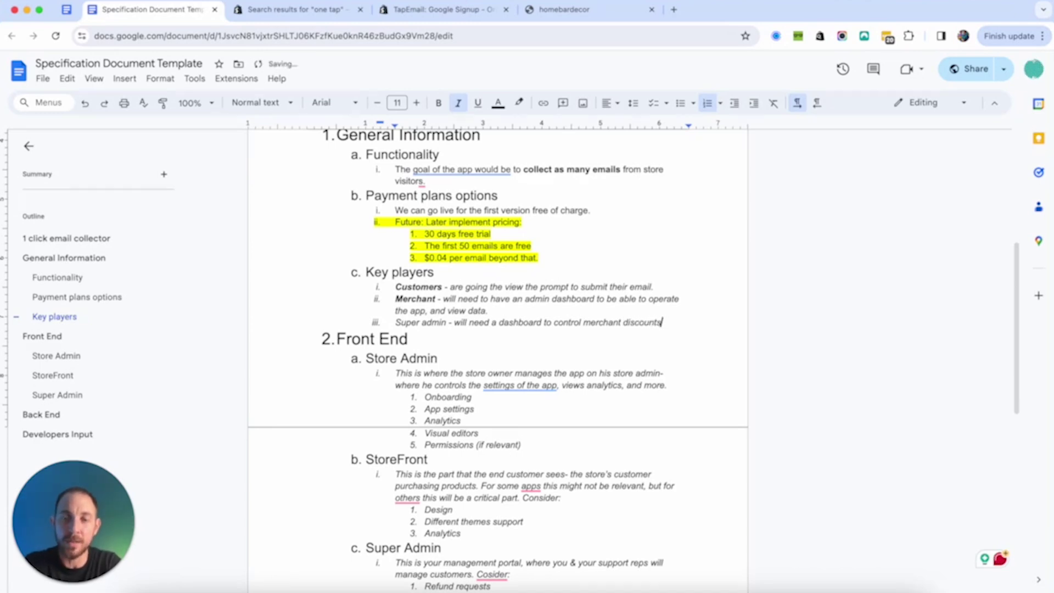
{"action": "type", "text": "."}
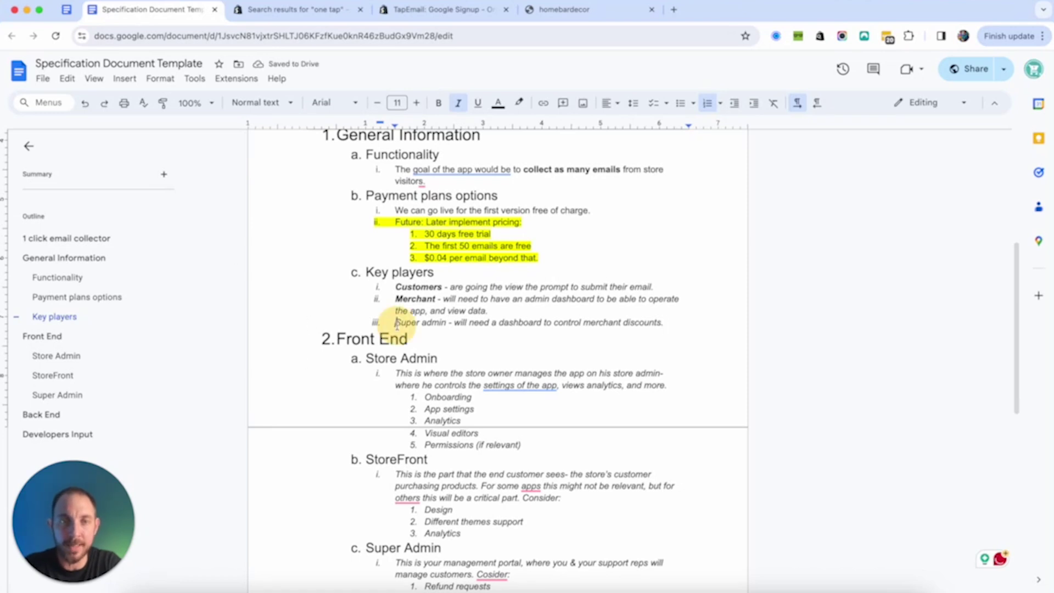
{"action": "left_click", "coordinate": [395, 322]}
{"action": "type", "text": "Future:"}
{"action": "left_click_drag", "start_coordinate": [393, 322], "coordinate": [442, 335]}
{"action": "left_click", "coordinate": [519, 103]}
Replace the Store Admin guidance with the one-page note and an on/off button sub-item.
{"action": "left_click", "coordinate": [561, 155]}
{"action": "scroll", "coordinate": [418, 287], "scroll_direction": "down", "scroll_amount": 3}
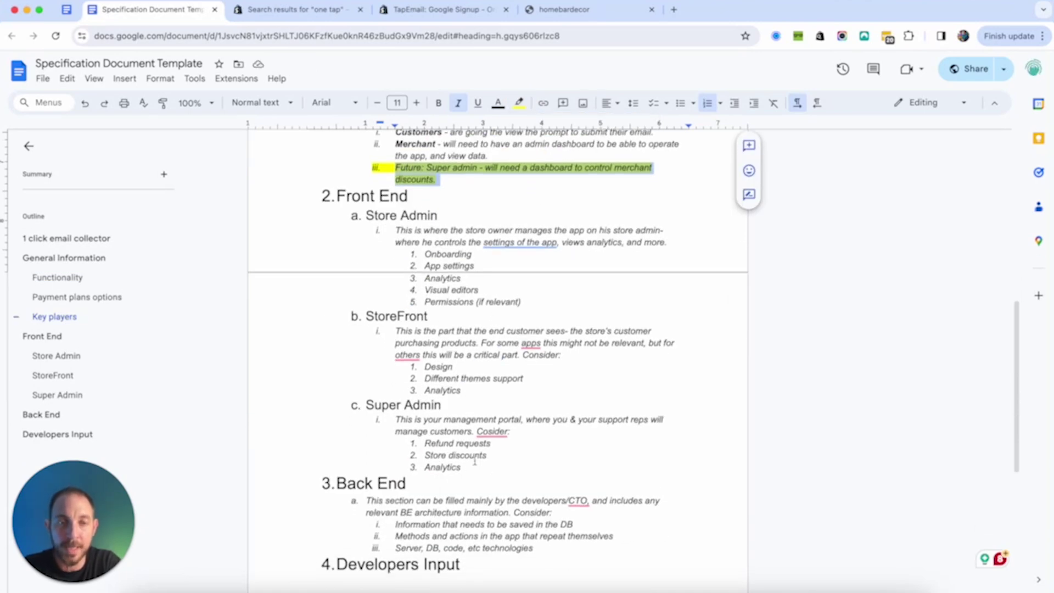
{"action": "scroll", "coordinate": [395, 245], "scroll_direction": "up", "scroll_amount": 1}
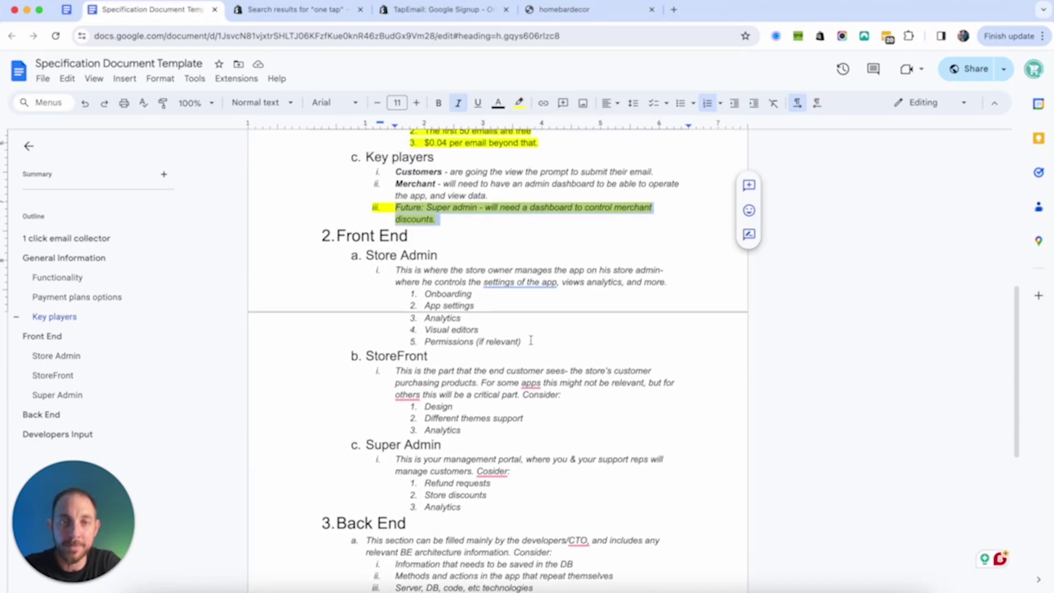
{"action": "left_click_drag", "start_coordinate": [532, 341], "coordinate": [395, 269]}
{"action": "type", "text": "The app will only have 1 page"}
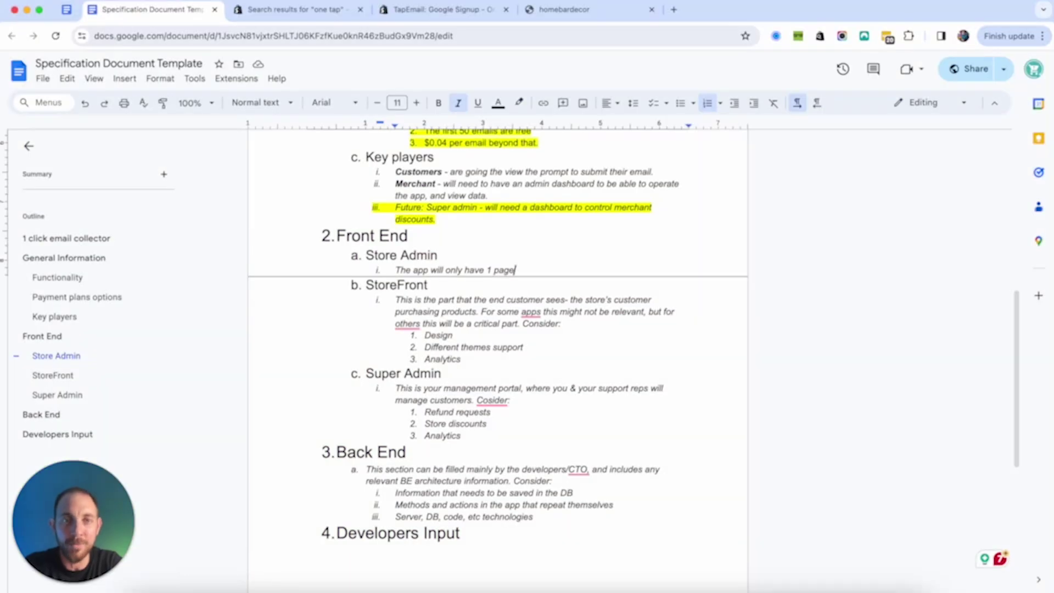
{"action": "type", "text": "."}
{"action": "key", "text": "Return"}
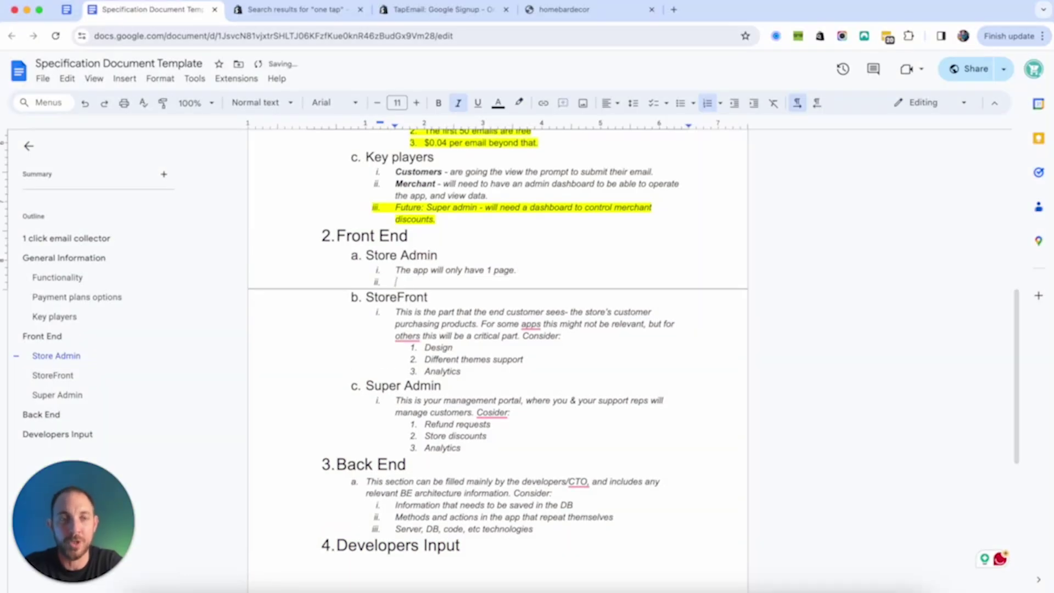
{"action": "key", "text": "Tab"}
{"action": "type", "text": "At the top of the page, we'll display a button to turn "}
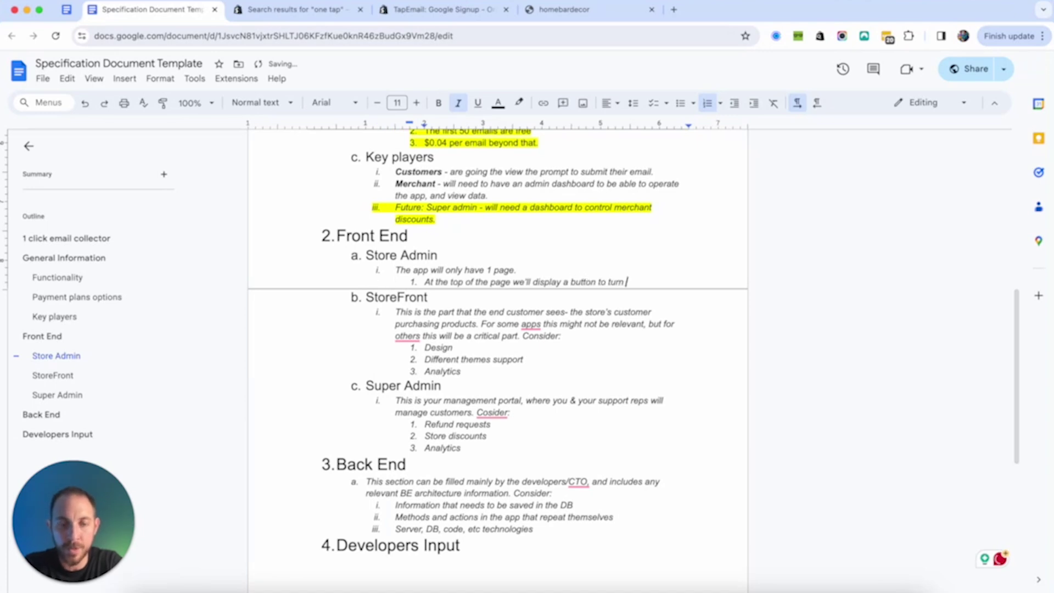
{"action": "type", "text": "on & off the ap"}
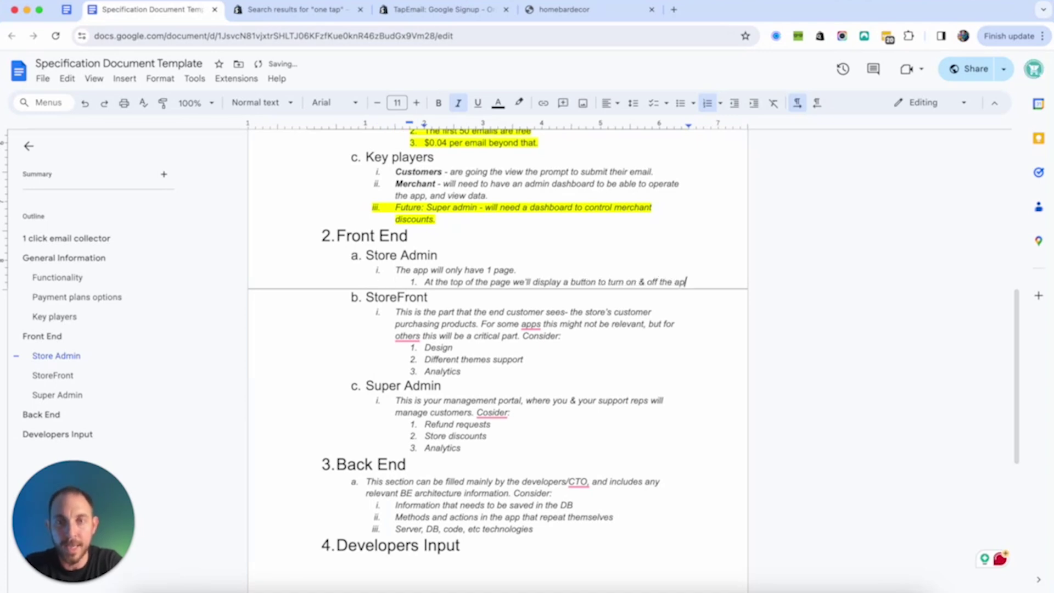
{"action": "type", "text": "p"}
{"action": "left_click", "coordinate": [508, 281]}
{"action": "type", "text": ","}
{"action": "left_click", "coordinate": [443, 294]}
{"action": "type", "text": ". When the app is off, the Goog"}
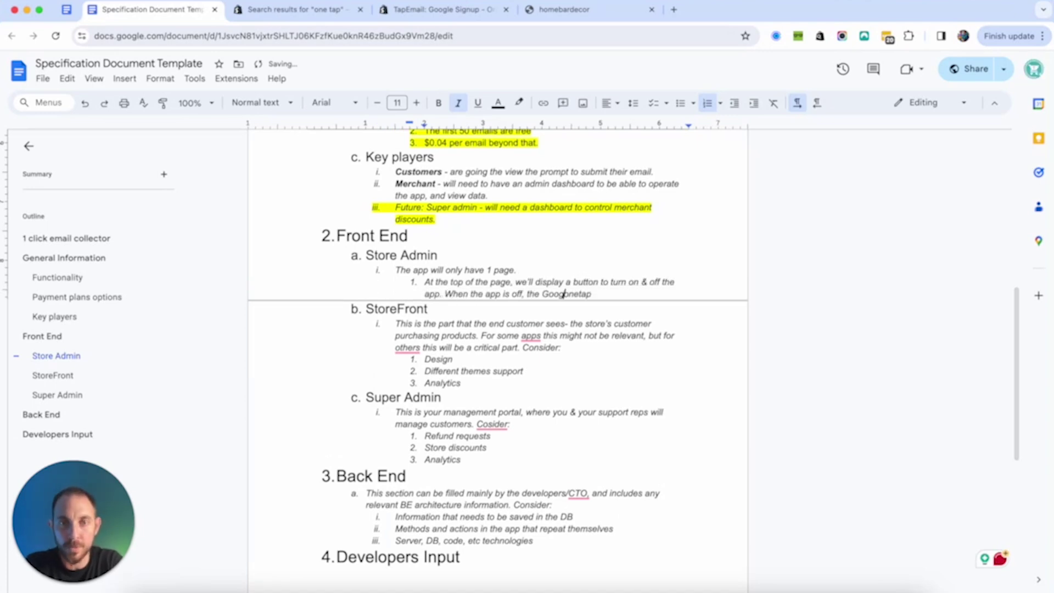
{"action": "type", "text": "le"}
{"action": "left_click", "coordinate": [601, 294]}
{"action": "type", "text": "widget won't "}
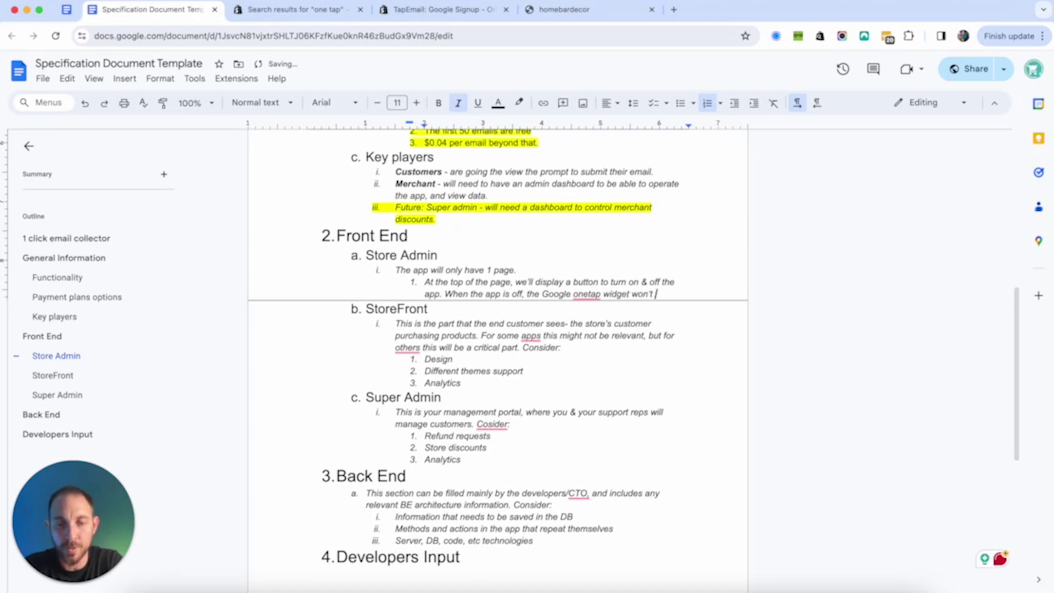
{"action": "type", "text": "be displayed."}
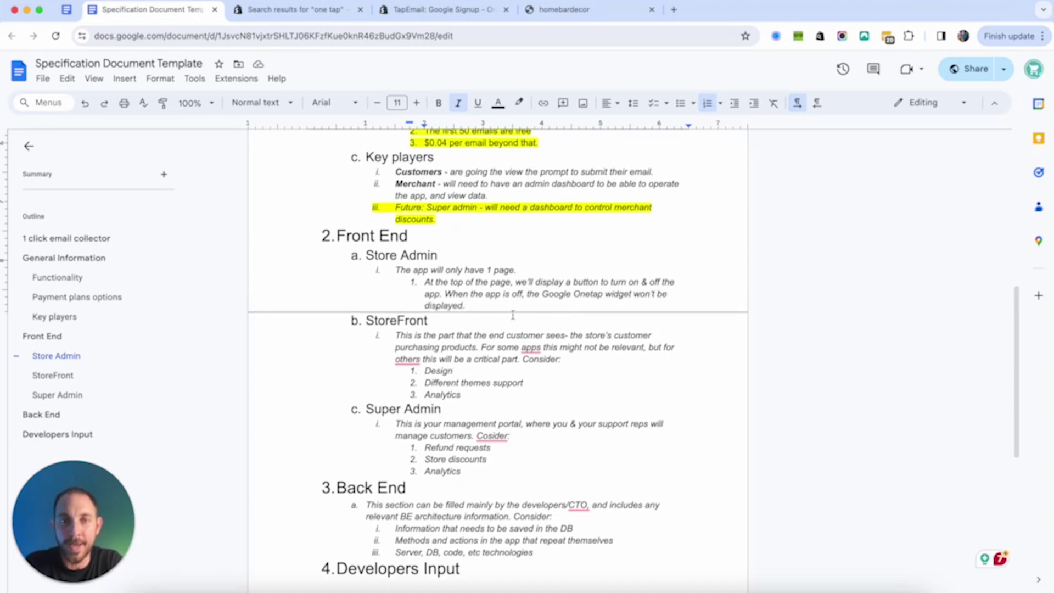
Add the customer-info table item listing Email, First name, Last name and a developer comment.
{"action": "key", "text": "Return"}
{"action": "type", "text": "Below the button we'll "}
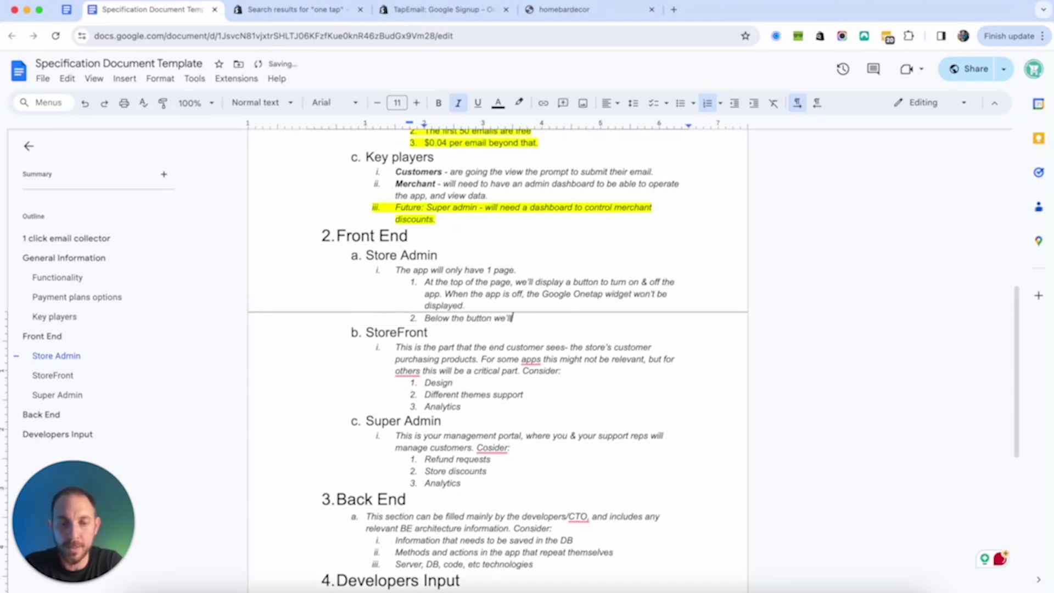
{"action": "type", "text": "have a table with all the "}
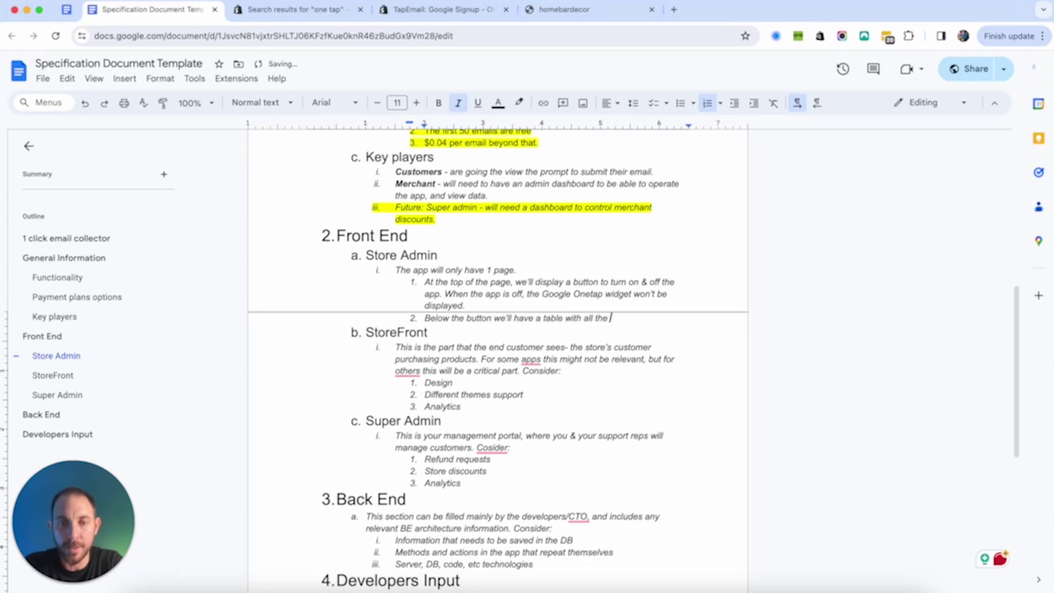
{"action": "type", "text": "information collected "}
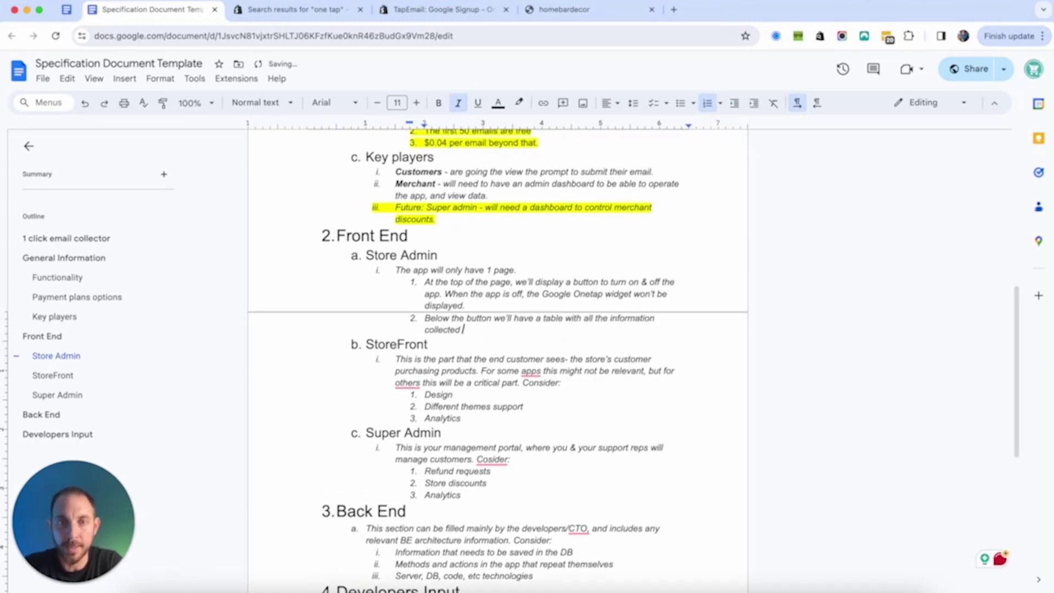
{"action": "type", "text": "on the customer from the onetap widget:"}
{"action": "key", "text": "Return"}
{"action": "key", "text": "Tab"}
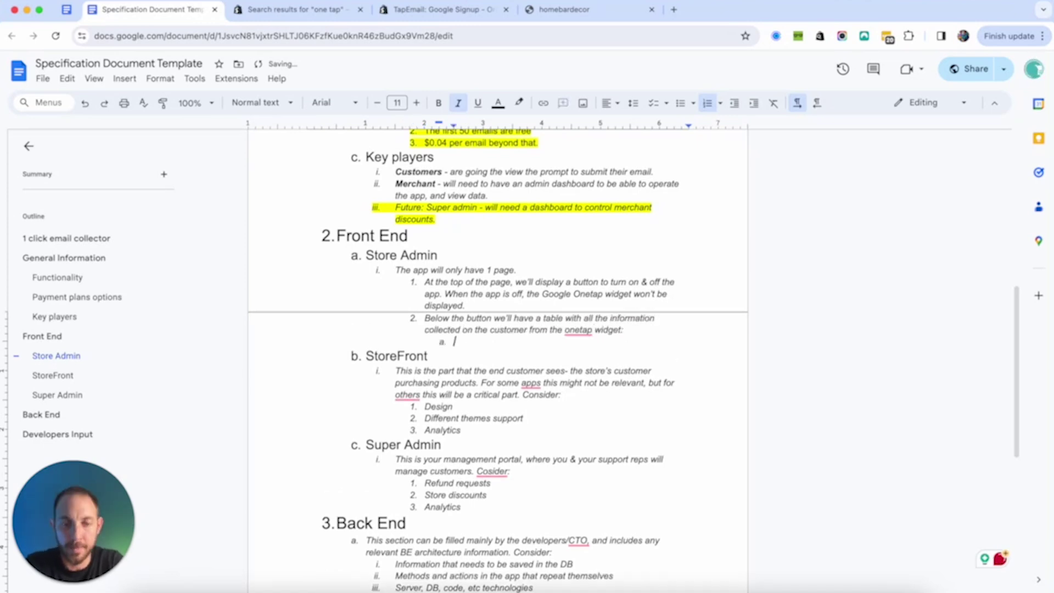
{"action": "type", "text": "Email"}
{"action": "key", "text": "Return"}
{"action": "type", "text": "First name"}
{"action": "key", "text": "Return"}
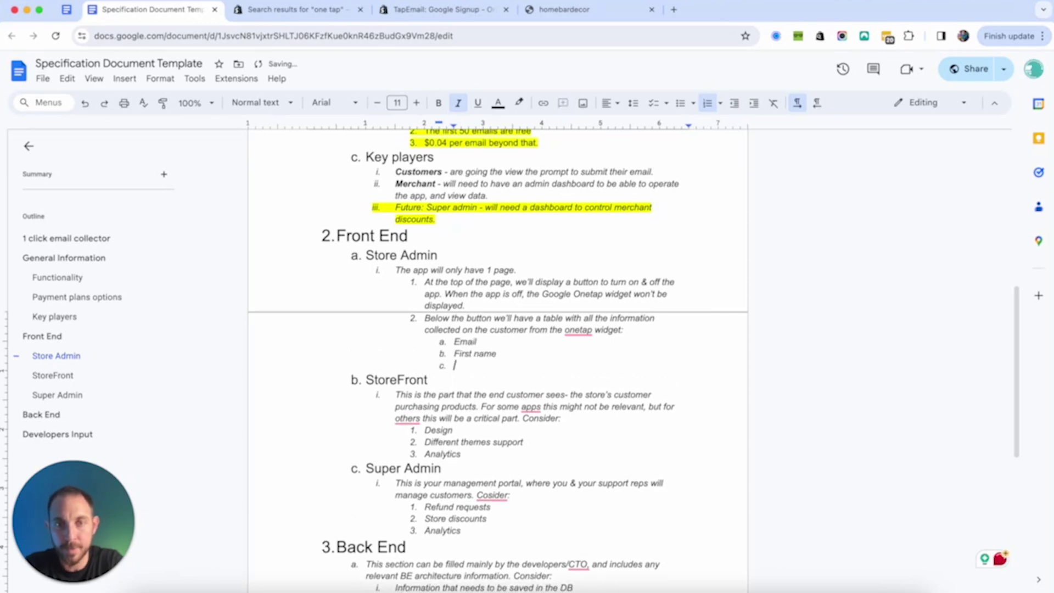
{"action": "type", "text": "Last name"}
{"action": "key", "text": "Return"}
{"action": "type", "text": "Comment to developer: if th"}
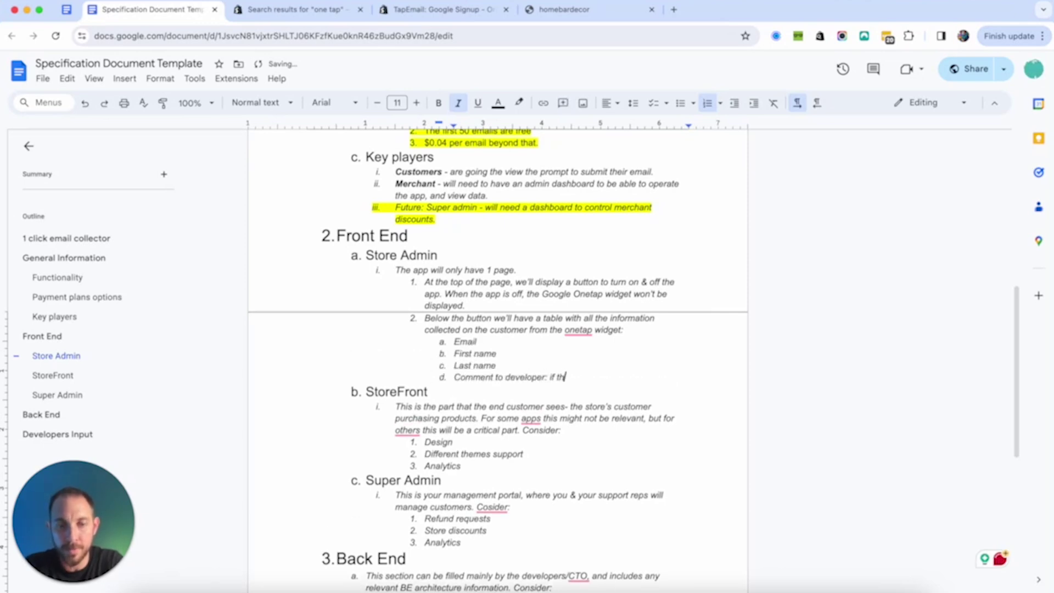
{"action": "type", "text": "ere is more info please let us know."}
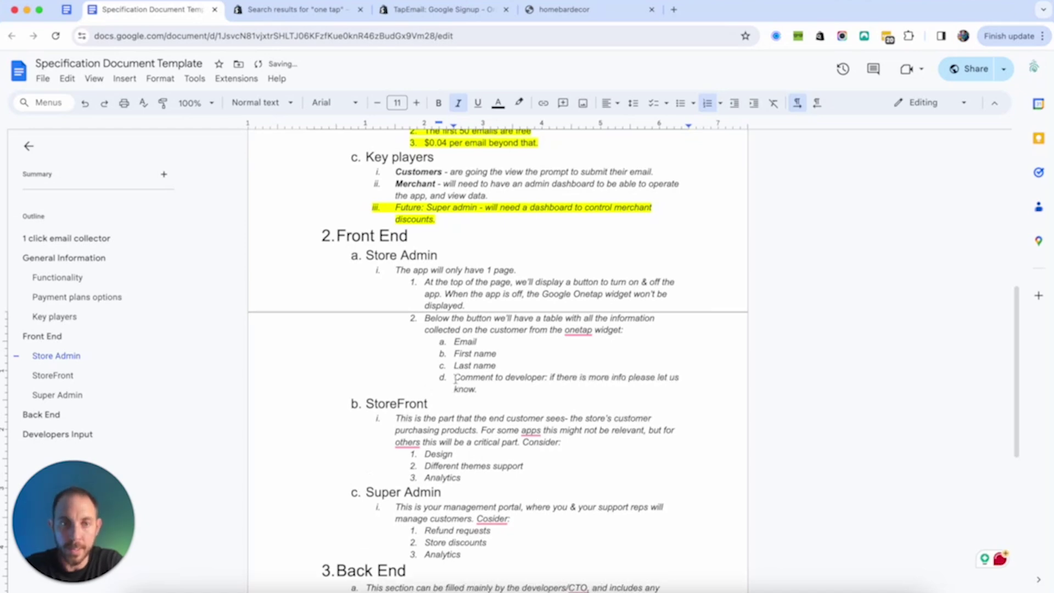
Highlight the 'Comment to developer:' label in blue.
{"action": "left_click_drag", "start_coordinate": [454, 377], "coordinate": [547, 377]}
{"action": "left_click", "coordinate": [519, 102]}
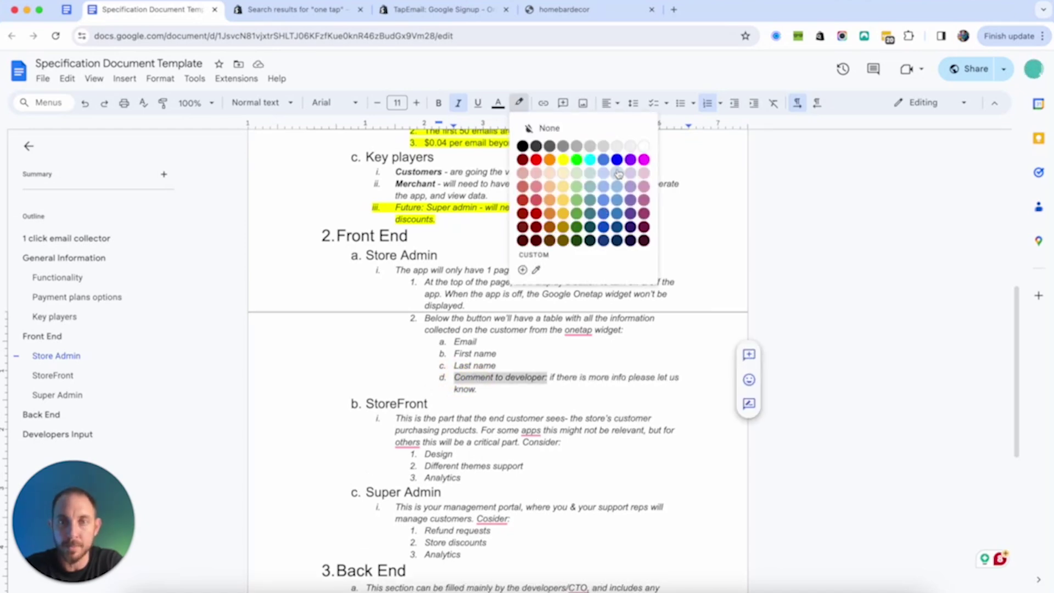
{"action": "left_click", "coordinate": [603, 160]}
{"action": "scroll", "coordinate": [543, 334], "scroll_direction": "down", "scroll_amount": 2}
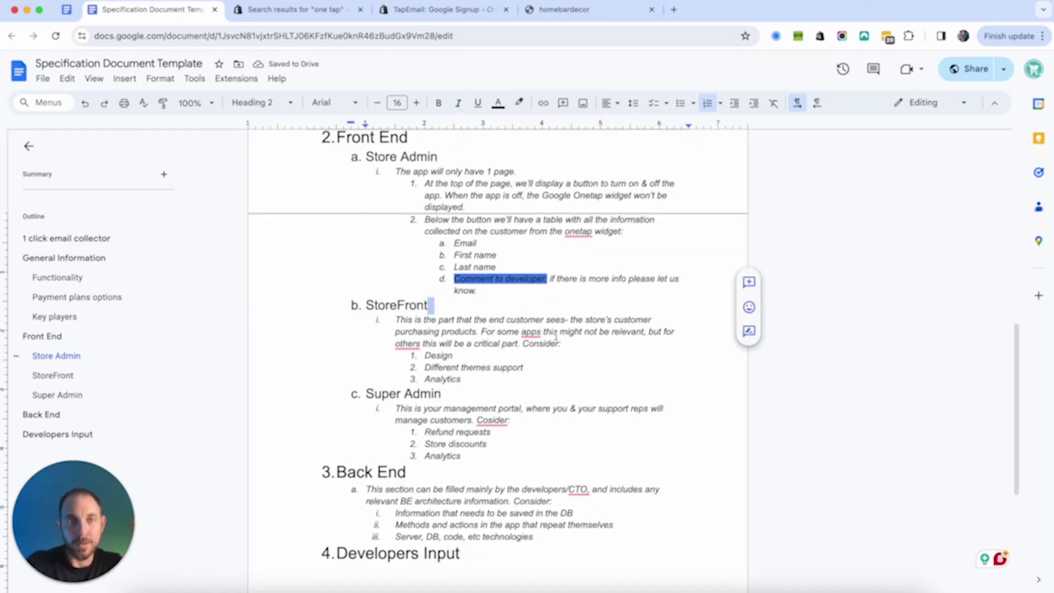
{"action": "left_click", "coordinate": [514, 289]}
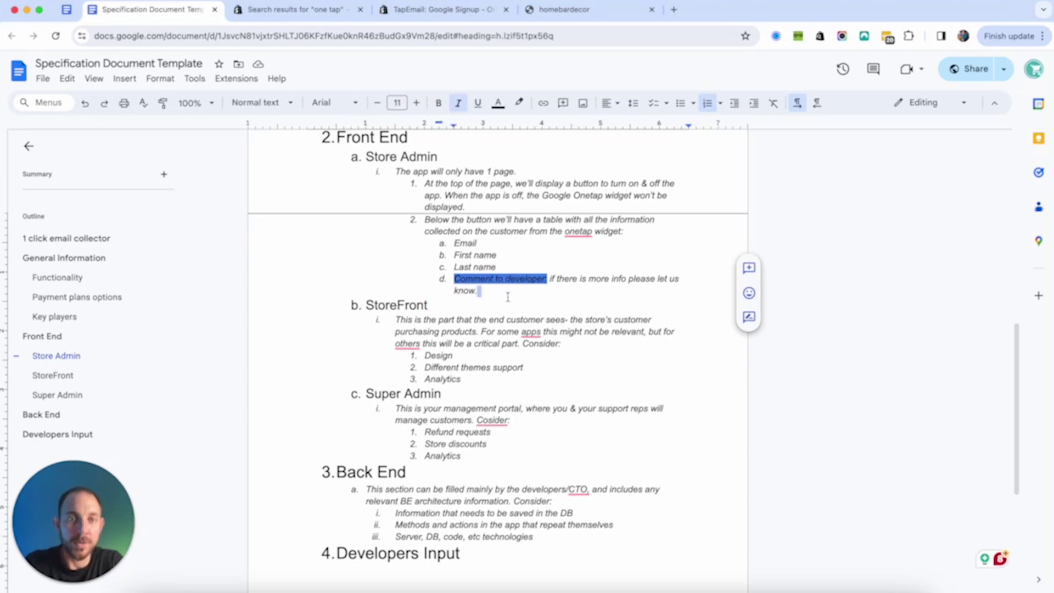
Add item e: collected information should be synced with Shopify customers.
{"action": "key", "text": "Return"}
{"action": "type", "text": "The information collected from the app should be synced with Shopify customers."}
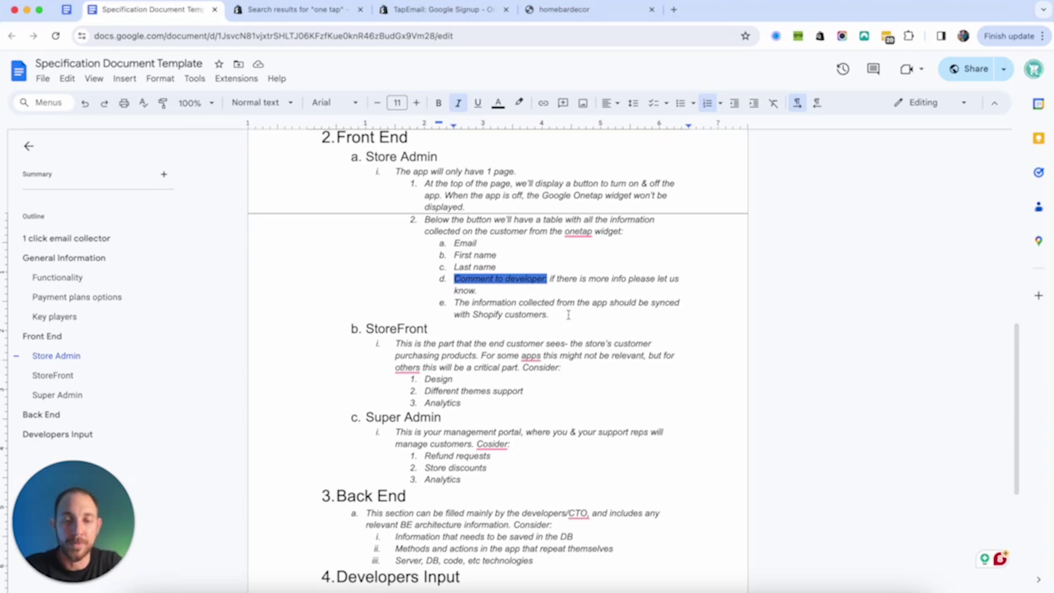
{"action": "type", "text": "(if needed create a new customer"}
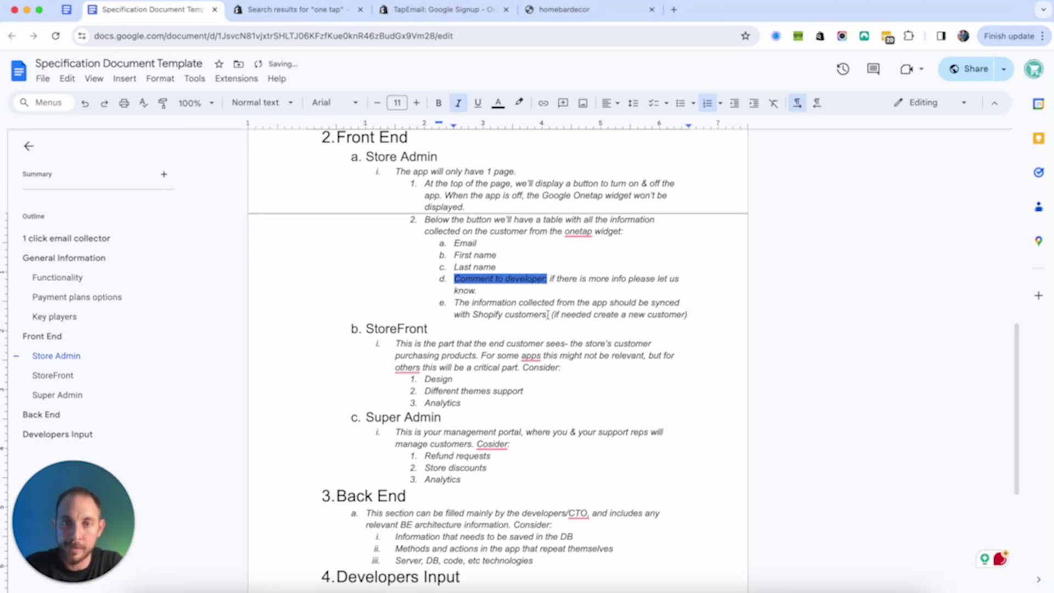
Add sub-items: update the existing customer's info, or create a new customer in Shopify.
{"action": "key", "text": "Return"}
{"action": "key", "text": "Tab"}
{"action": "key", "text": "Delete"}
{"action": "key", "text": "Delete"}
{"action": "key", "text": "Delete"}
{"action": "key", "text": "Delete"}
{"action": "type", "text": "If an email exists add the "}
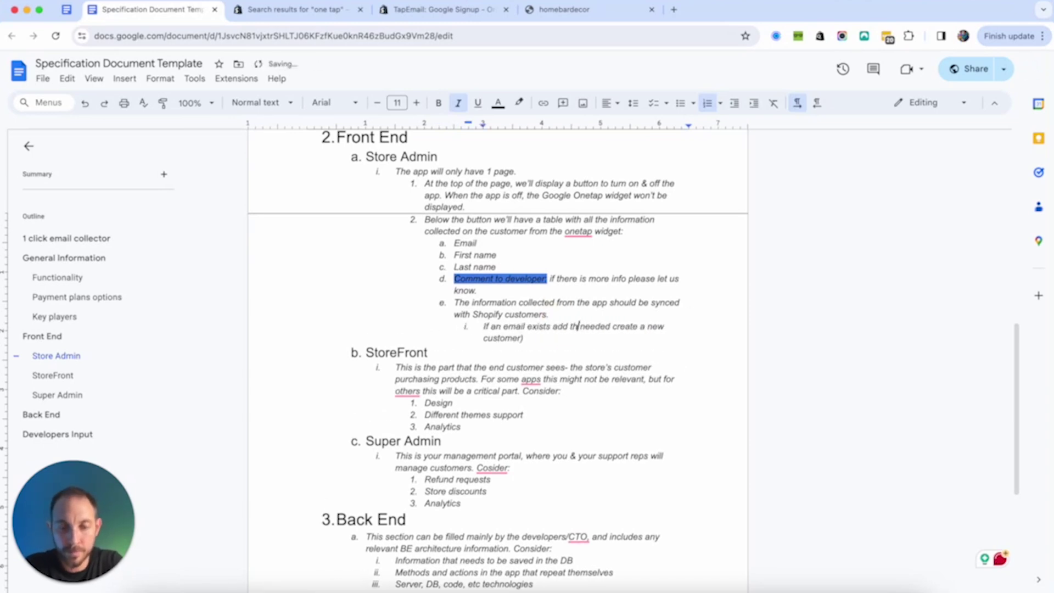
{"action": "type", "text": "info collected to that customer"}
{"action": "key", "text": "Return"}
{"action": "type", "text": "If the email doesn"}
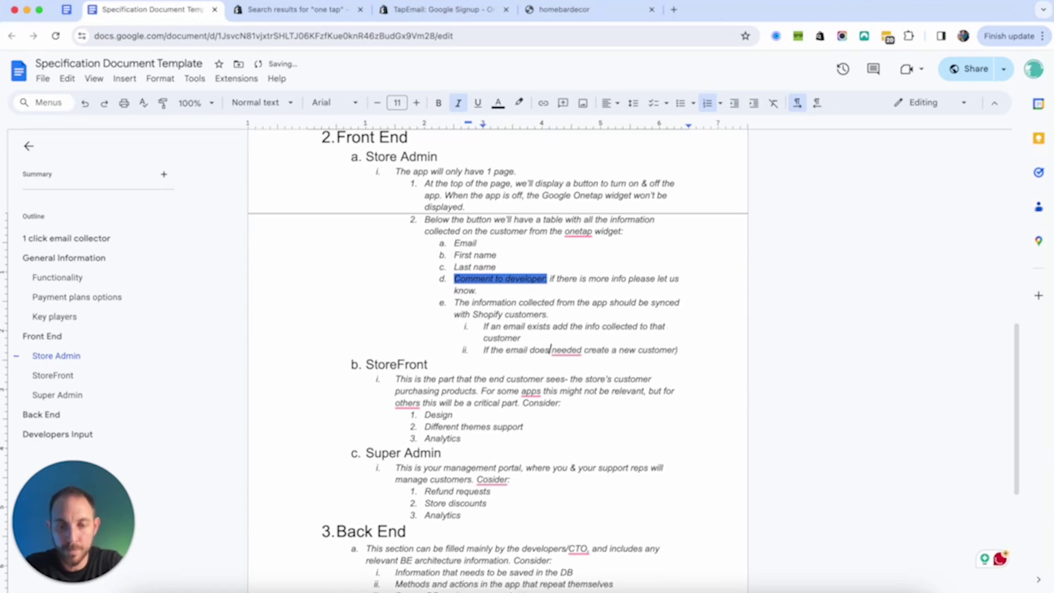
{"action": "type", "text": "'t exist"}
{"action": "key", "text": "Delete"}
{"action": "key", "text": "Delete"}
{"action": "key", "text": "Delete"}
{"action": "key", "text": "Delete"}
{"action": "key", "text": "Delete"}
{"action": "key", "text": "Delete"}
{"action": "key", "text": "Delete"}
{"action": "key", "text": "End"}
{"action": "key", "text": "BackSpace"}
{"action": "type", "text": "in Shopify."}
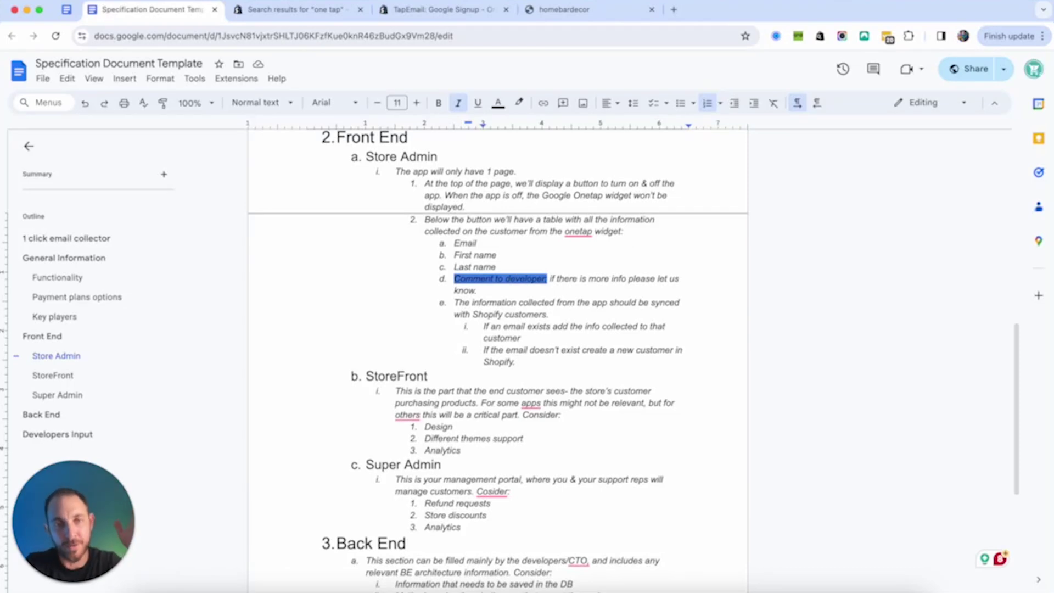
{"action": "scroll", "coordinate": [494, 329], "scroll_direction": "down", "scroll_amount": 5}
Add a 'Future optional features:' Heading 1 with an 'Export feature' lettered sub-item.
{"action": "left_click", "coordinate": [390, 421]}
{"action": "key", "text": "Return"}
{"action": "type", "text": "Future optional featur"}
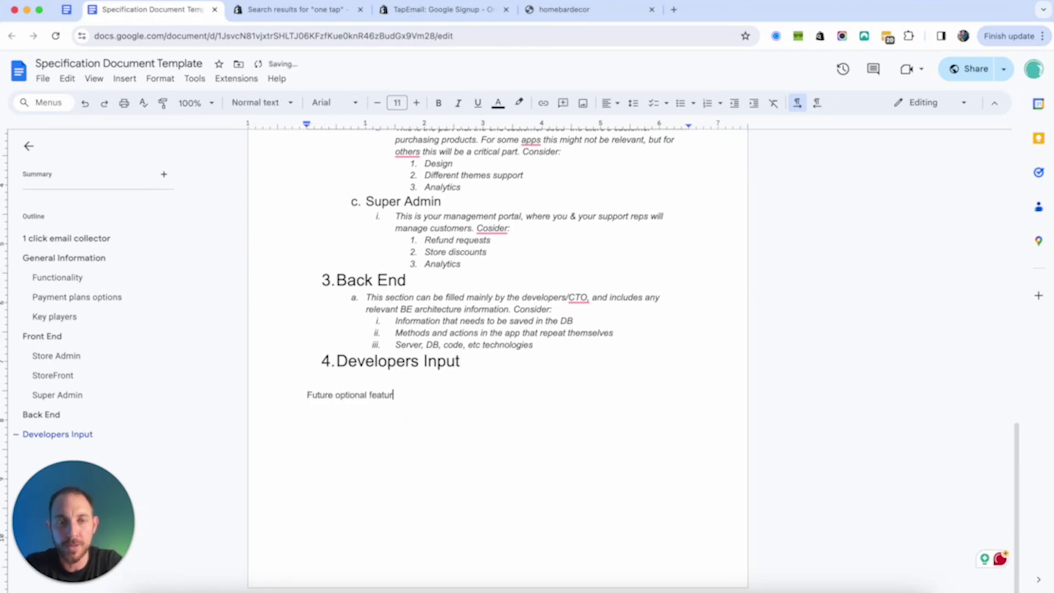
{"action": "type", "text": "es:"}
{"action": "key", "text": "ctrl+alt+1"}
{"action": "key", "text": "Return"}
{"action": "key", "text": "Tab"}
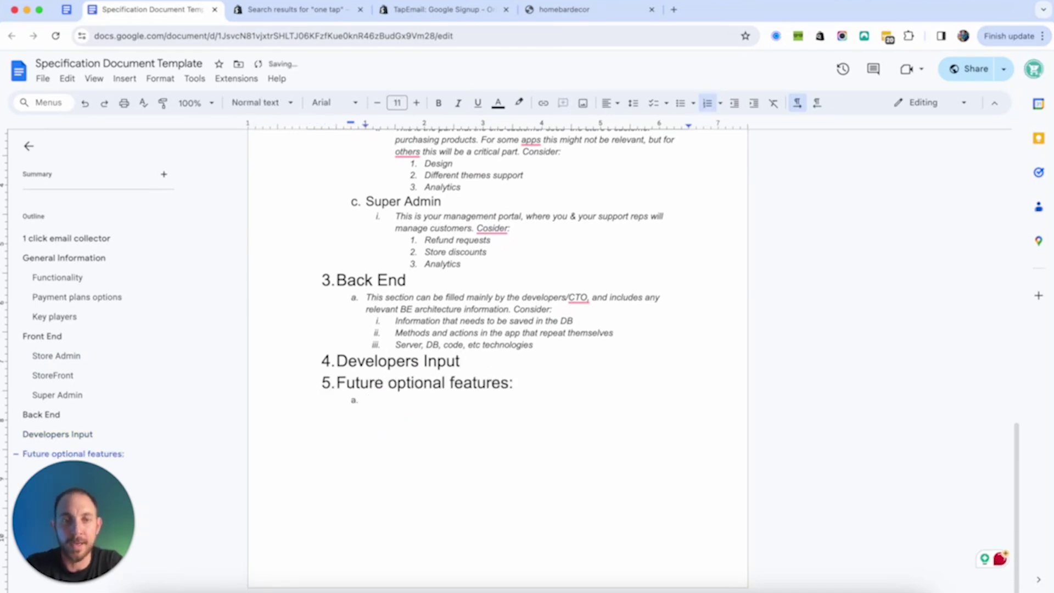
{"action": "type", "text": "Export feature."}
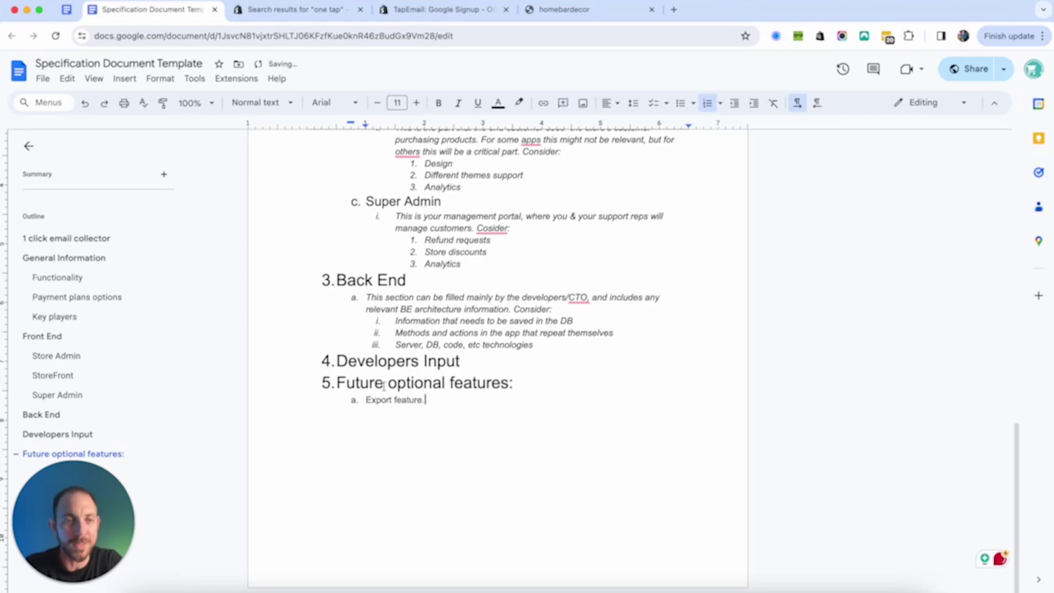
{"action": "scroll", "coordinate": [384, 386], "scroll_direction": "up", "scroll_amount": 5}
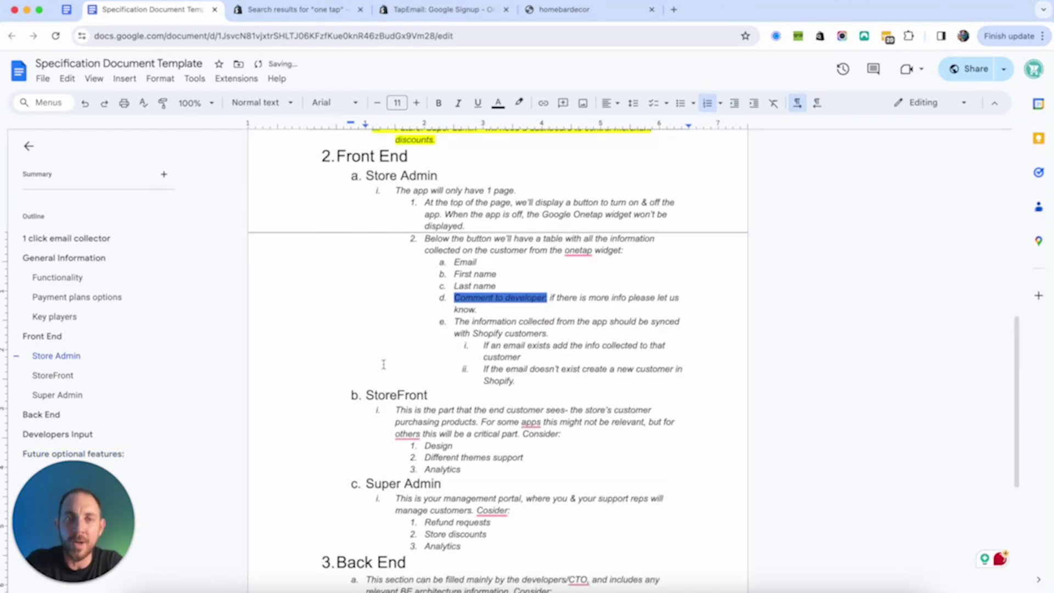
{"action": "scroll", "coordinate": [448, 349], "scroll_direction": "down", "scroll_amount": 1}
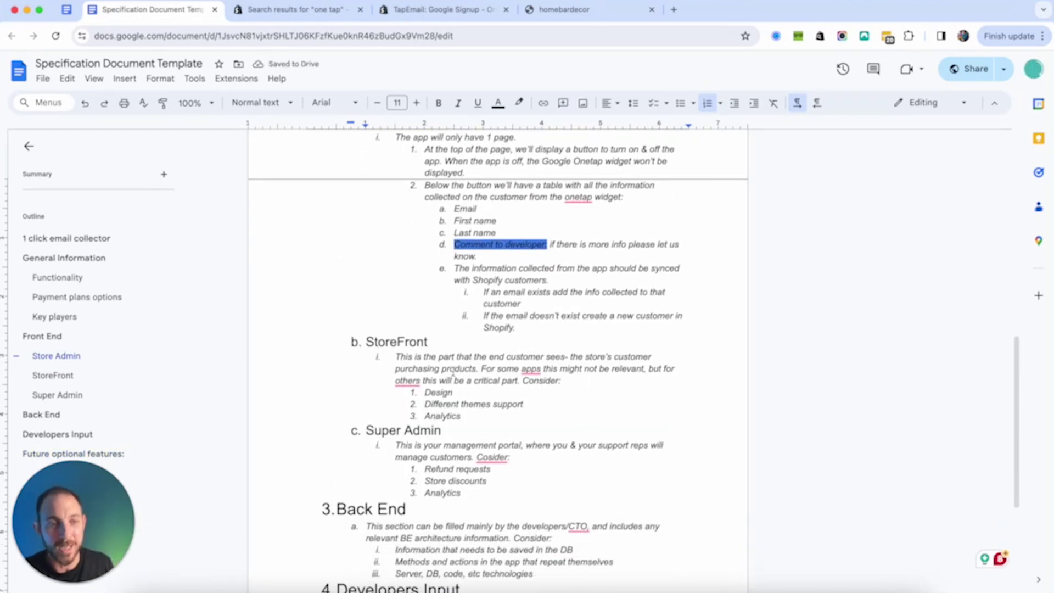
{"action": "scroll", "coordinate": [456, 360], "scroll_direction": "down", "scroll_amount": 4}
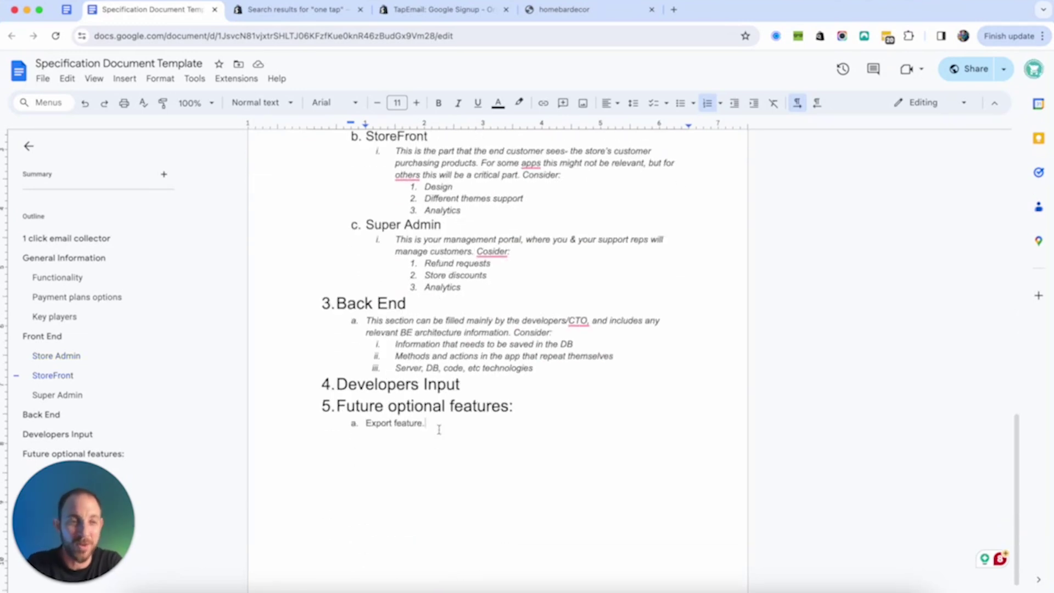
Add the item 'Offer a discount in exchange for the email', correcting the spelling.
{"action": "key", "text": "Return"}
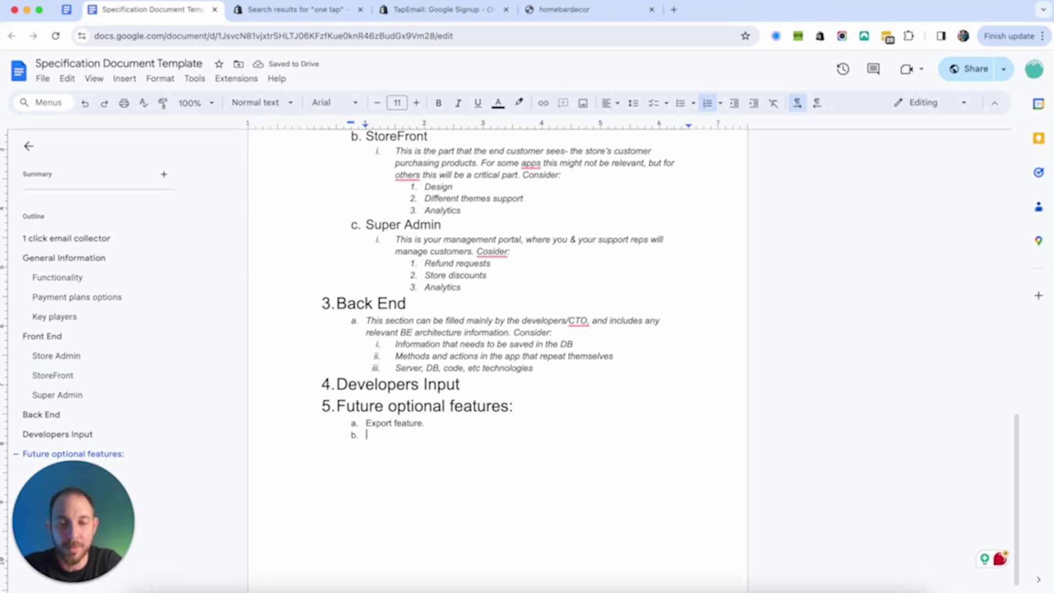
{"action": "type", "text": "Offer a discount in exchn"}
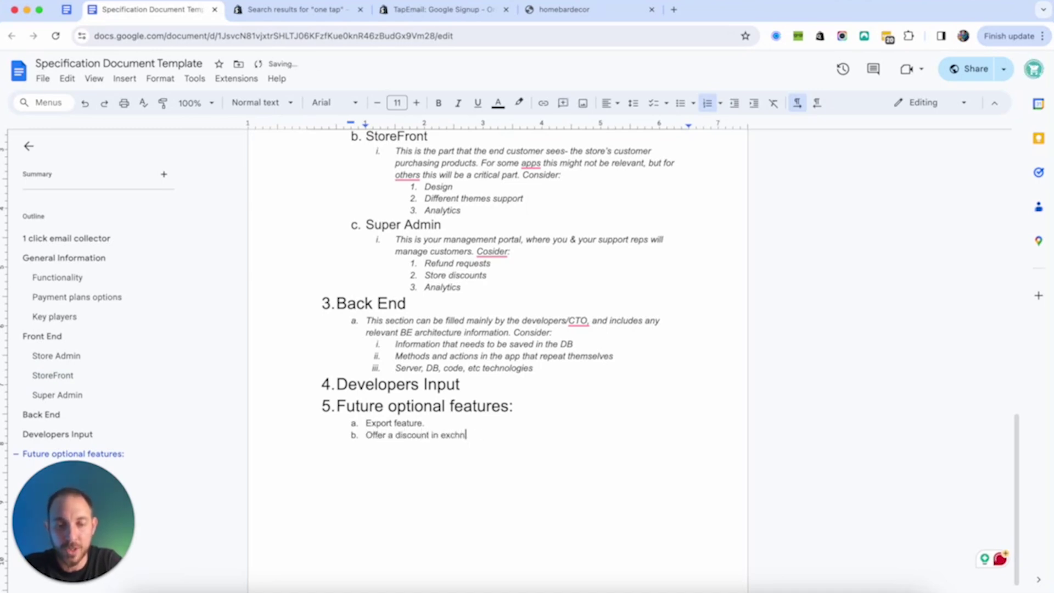
{"action": "key", "text": "BackSpace"}
{"action": "type", "text": "ange fot he am"}
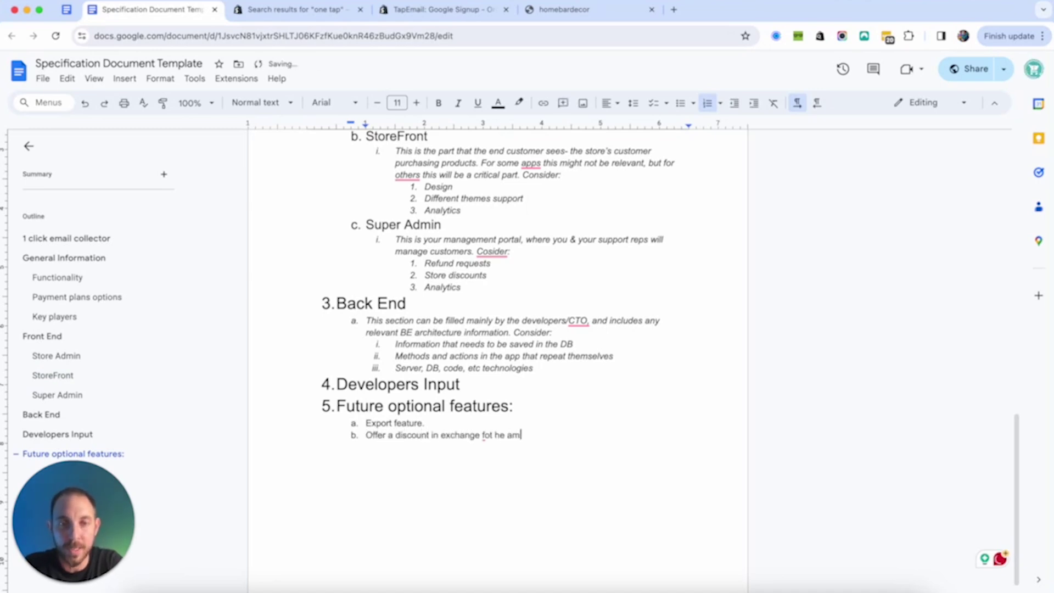
{"action": "type", "text": "il"}
{"action": "left_click", "coordinate": [487, 435]}
{"action": "left_click", "coordinate": [505, 457]}
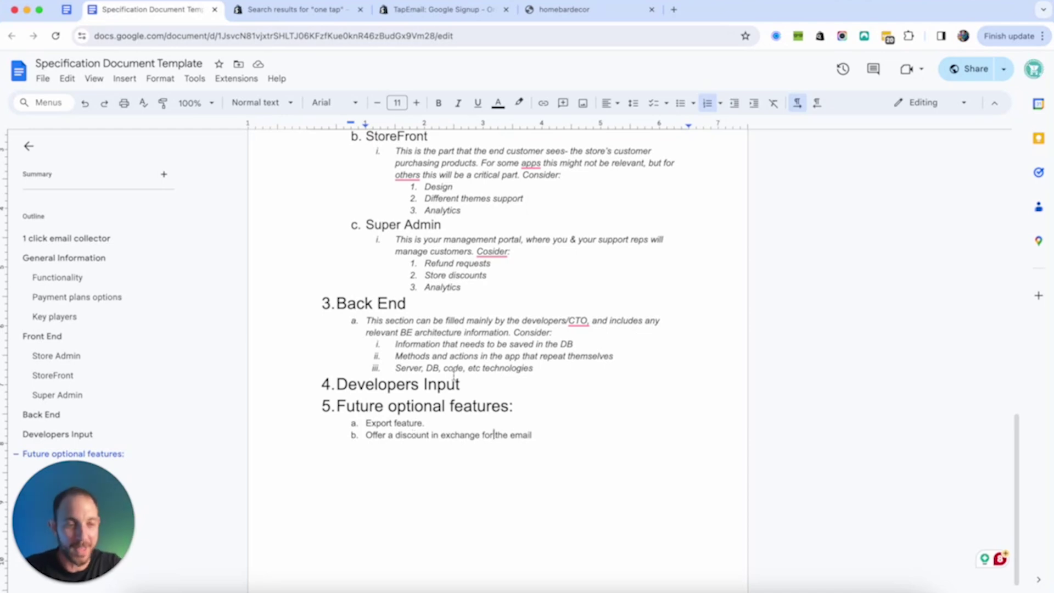
Replace the StoreFront placeholder with pasted widget requirements plus 'Load on every page of the store and on every page load.'.
{"action": "scroll", "coordinate": [477, 357], "scroll_direction": "up", "scroll_amount": 5}
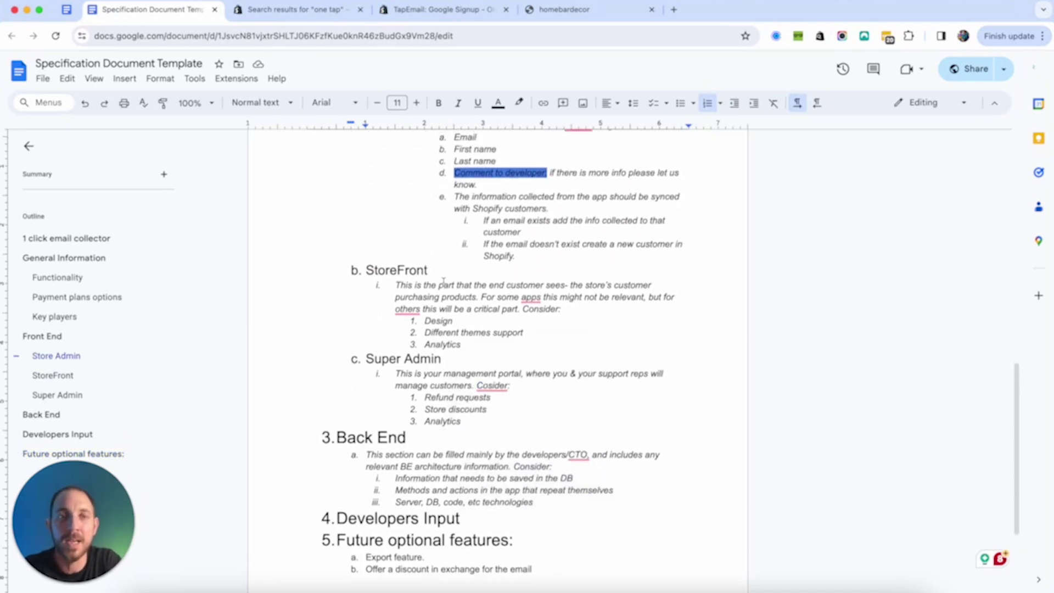
{"action": "left_click", "coordinate": [400, 270]}
{"action": "triple_click", "coordinate": [471, 287]}
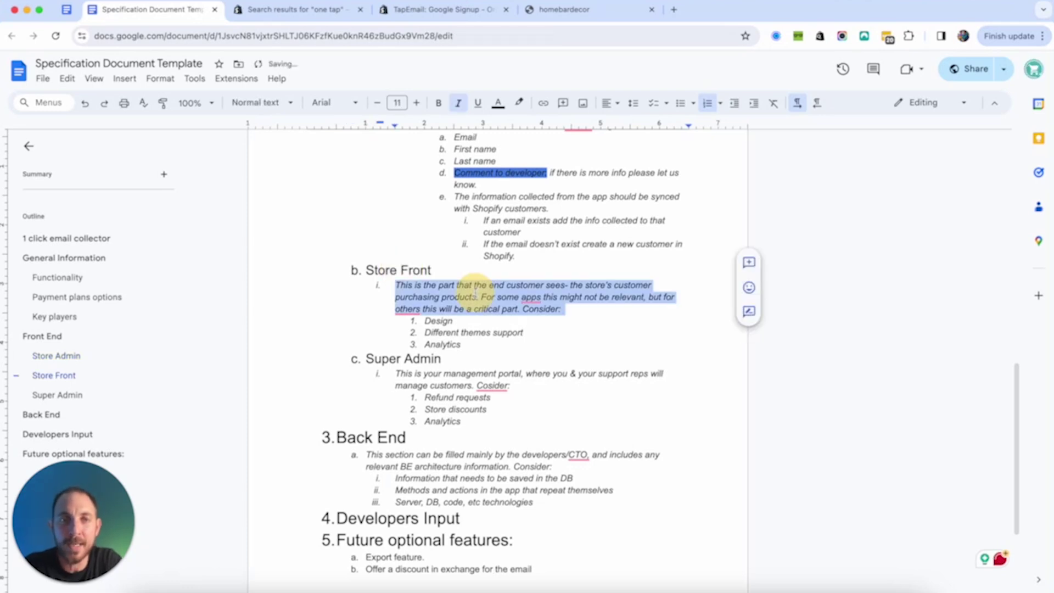
{"action": "left_click", "coordinate": [489, 343]}
{"action": "left_click_drag", "start_coordinate": [489, 343], "coordinate": [394, 289]}
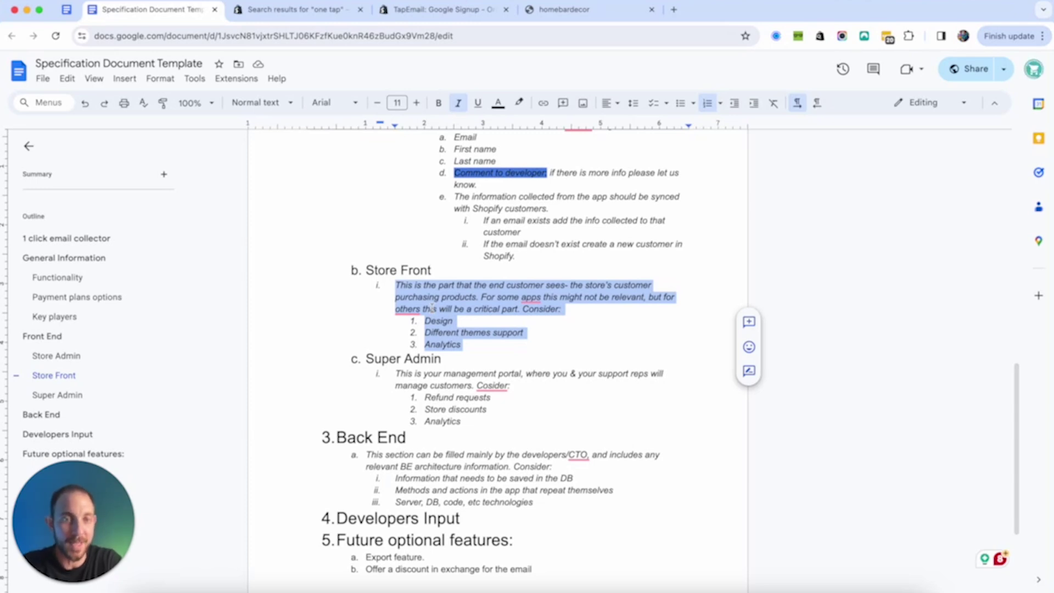
{"action": "type", "text": "Once the app is active, display the widget as long as the customer didn't sign in. If he is signed hide the widget."}
{"action": "type", "text": "Load on every page of the store and on every page load."}
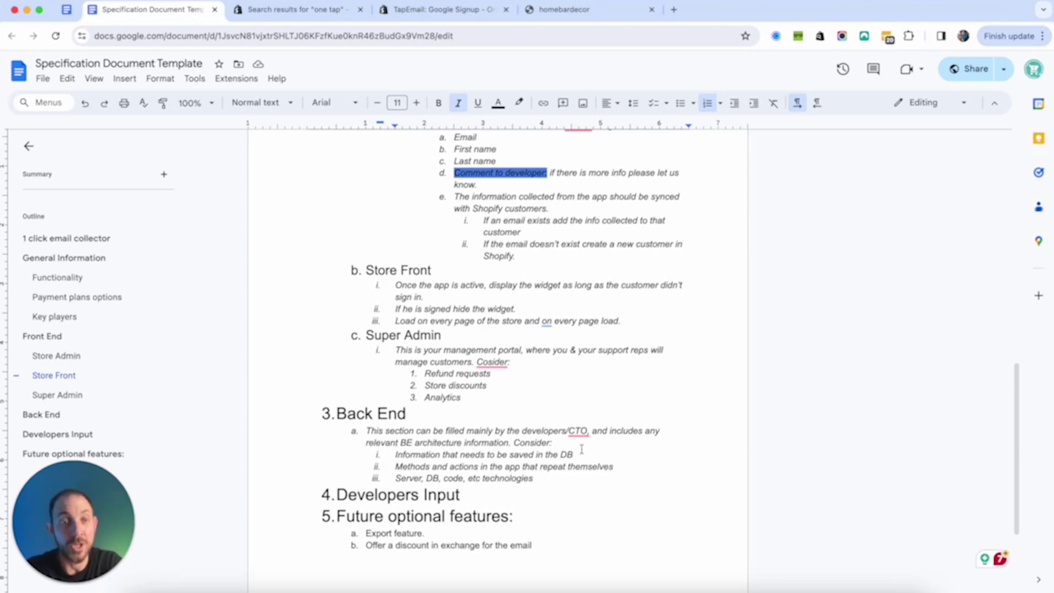
Add future feature c: 'Option to control the widget's location.'.
{"action": "scroll", "coordinate": [581, 449], "scroll_direction": "down", "scroll_amount": 1}
{"action": "left_click", "coordinate": [549, 536]}
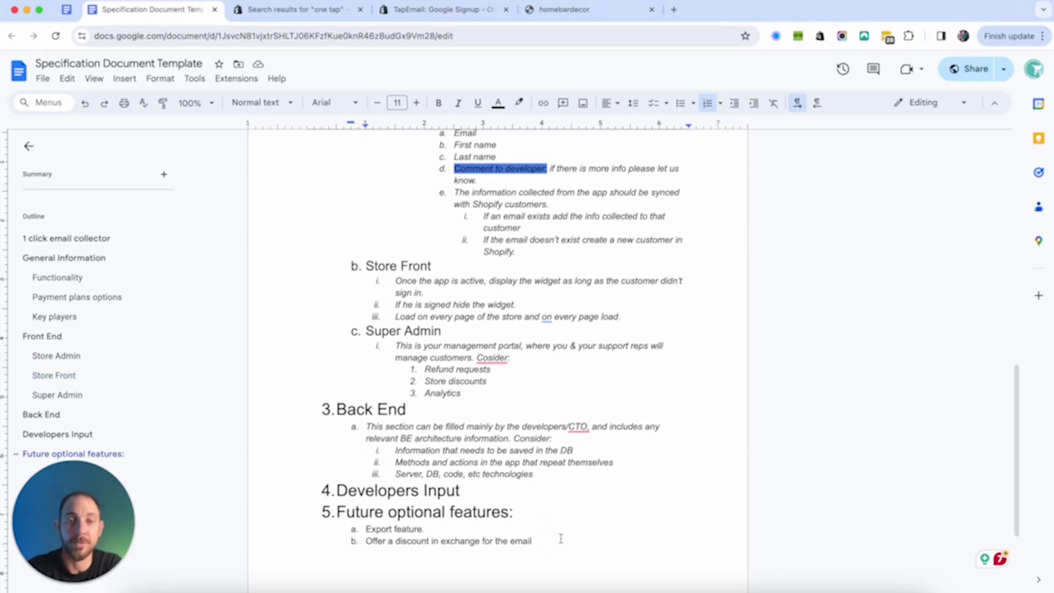
{"action": "key", "text": "Return"}
{"action": "type", "text": "Option to cont"}
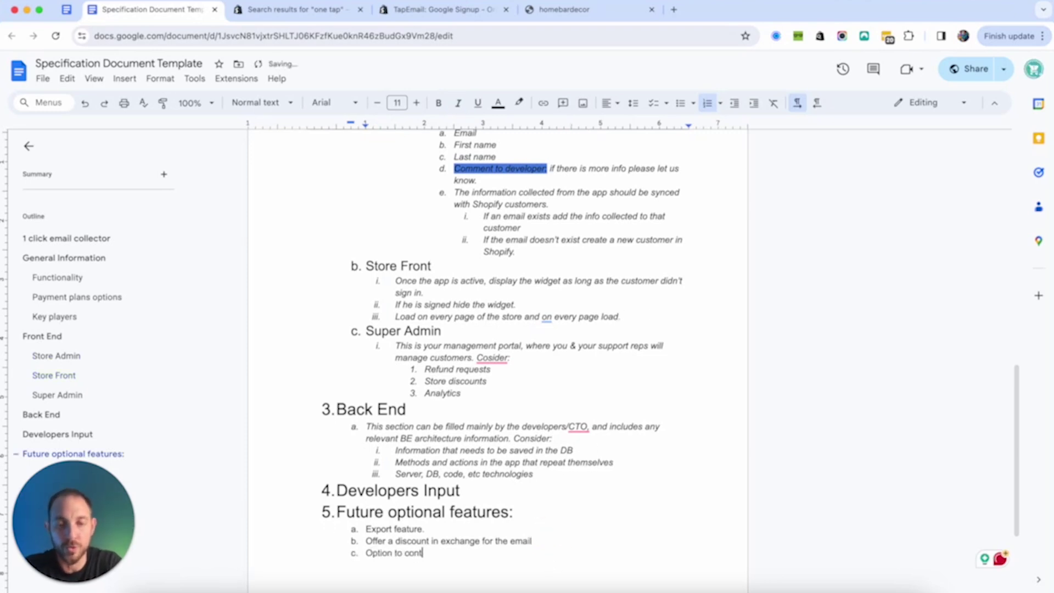
{"action": "type", "text": "rol the wieg"}
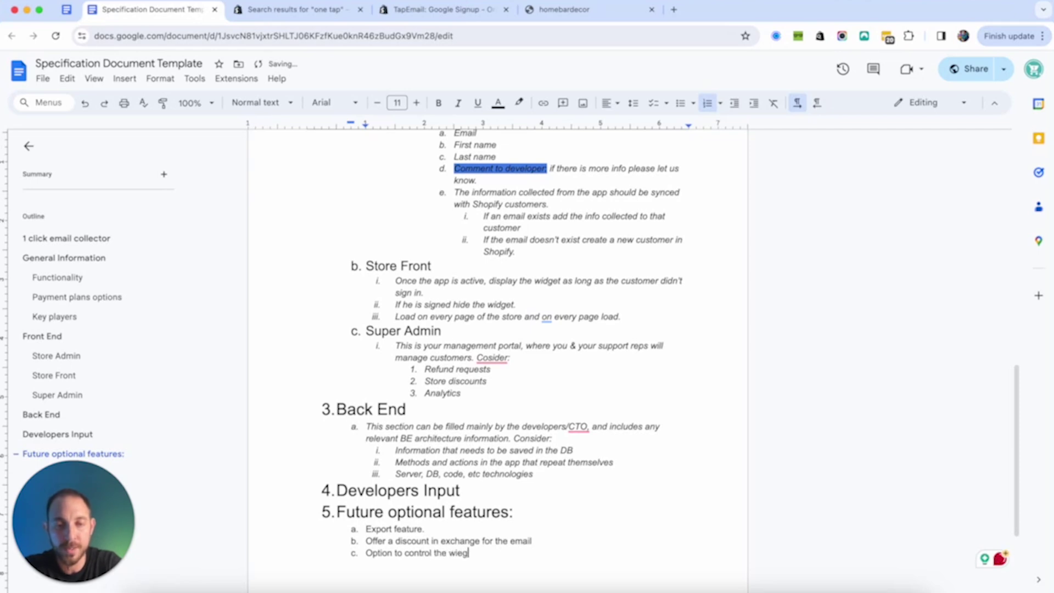
{"action": "key", "text": "BackSpace"}
{"action": "key", "text": "BackSpace"}
{"action": "type", "text": "dget's location."}
Add the Store Front requirement 'Should also load on Mobile.'.
{"action": "left_click", "coordinate": [561, 540]}
{"action": "type", "text": "."}
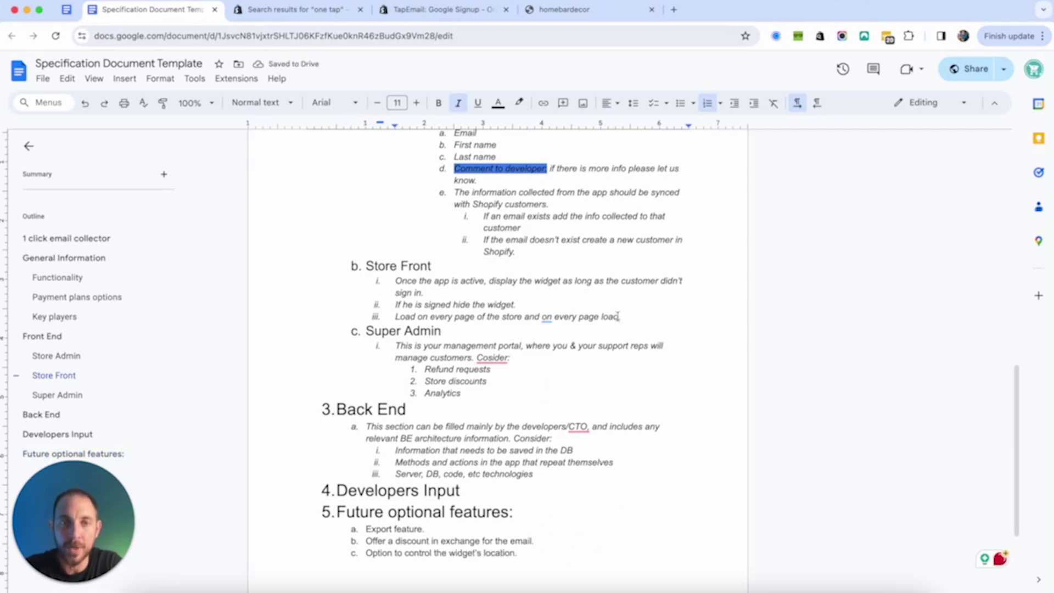
{"action": "key", "text": "Return"}
{"action": "type", "text": "Should also load on Mobile."}
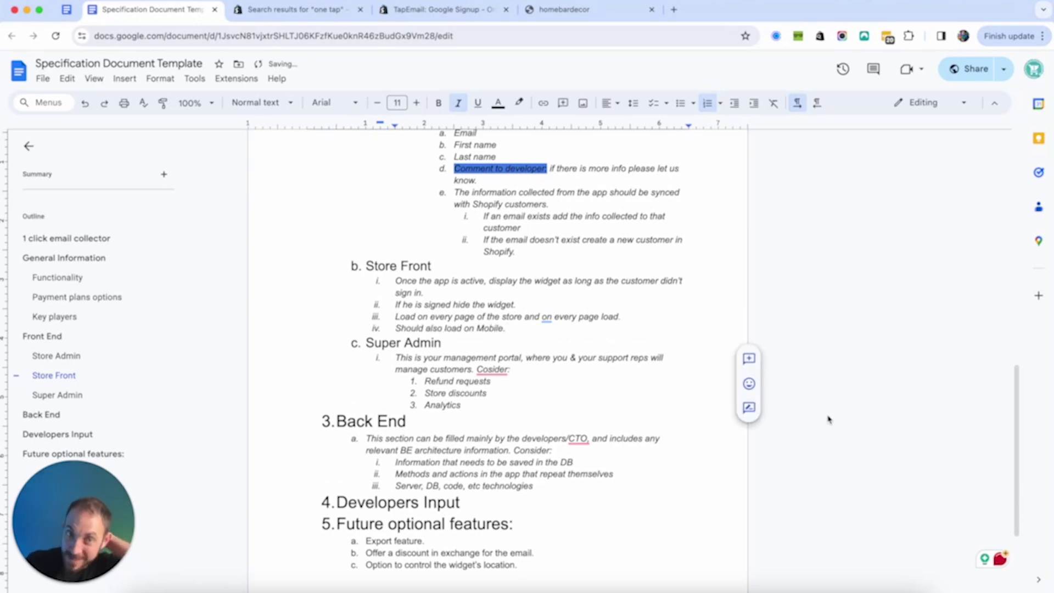
Prefix the Super Admin heading with 'Future:'.
{"action": "scroll", "coordinate": [554, 268], "scroll_direction": "down", "scroll_amount": 2}
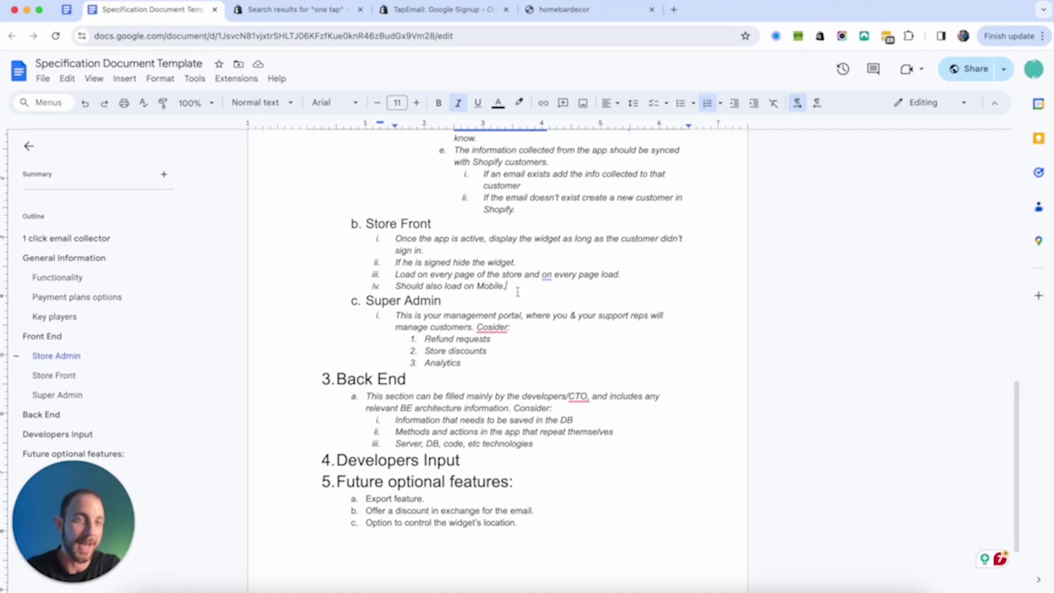
{"action": "left_click", "coordinate": [366, 303]}
{"action": "type", "text": "Future:"}
{"action": "left_click_drag", "start_coordinate": [396, 316], "coordinate": [462, 363]}
{"action": "scroll", "coordinate": [423, 284], "scroll_direction": "up", "scroll_amount": 4}
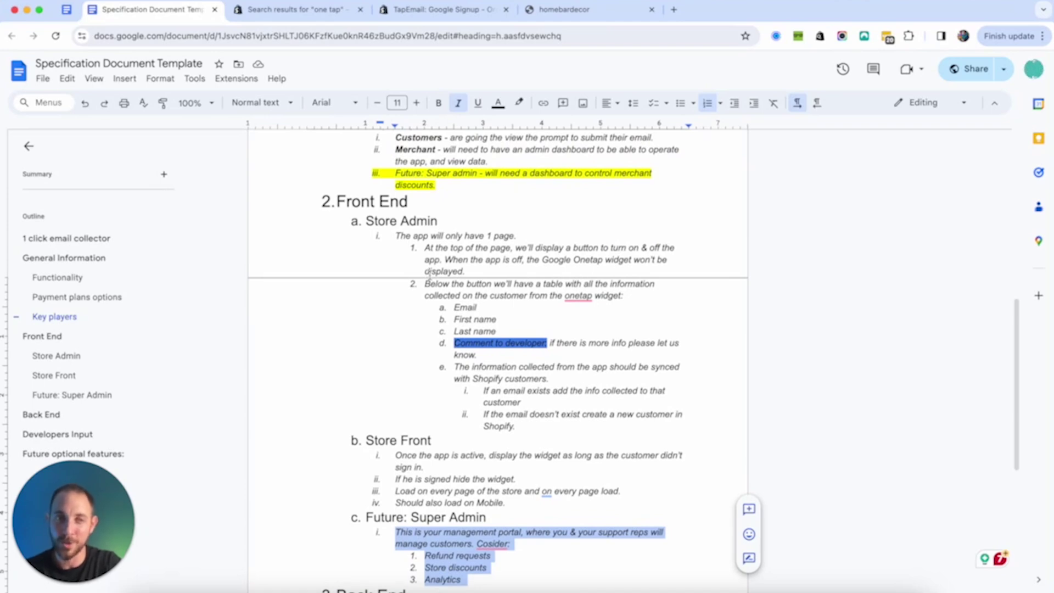
Add Store Admin item 3: 'Embed Live chat support widget by crisp.'.
{"action": "scroll", "coordinate": [429, 273], "scroll_direction": "down", "scroll_amount": 6}
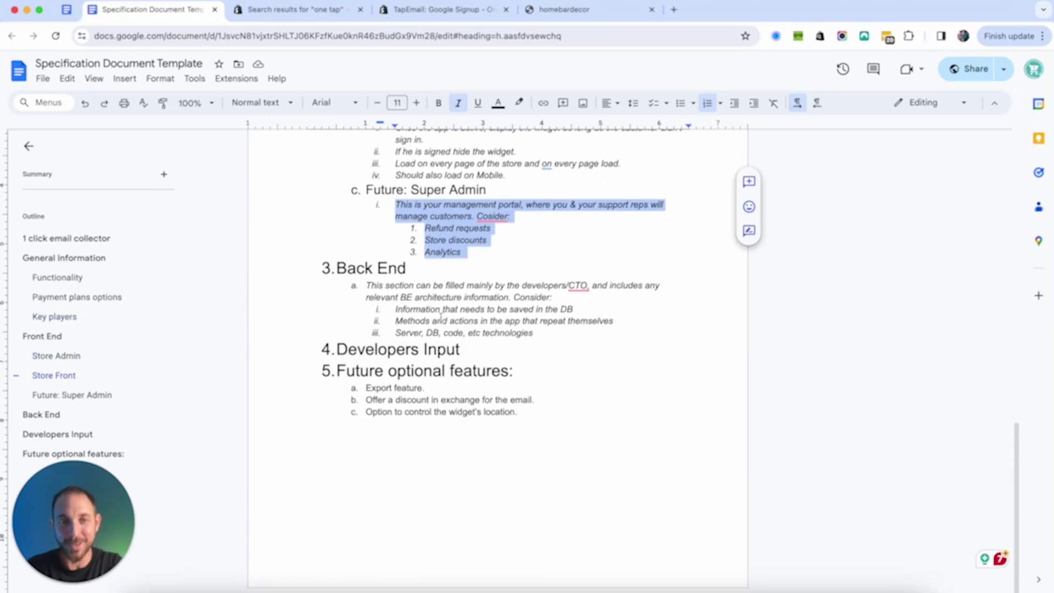
{"action": "scroll", "coordinate": [458, 356], "scroll_direction": "up", "scroll_amount": 6}
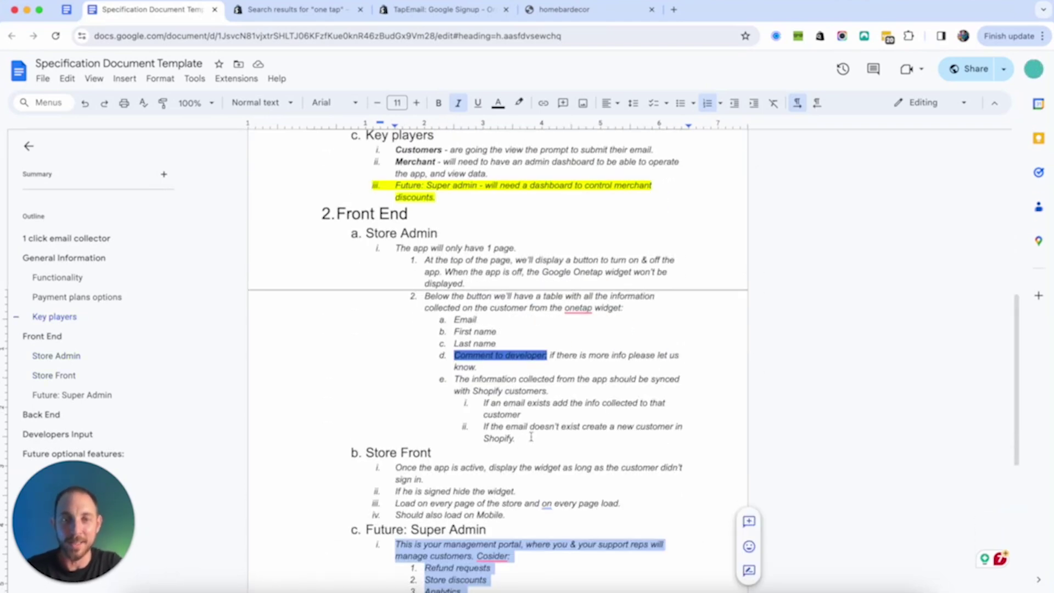
{"action": "left_click", "coordinate": [530, 439]}
{"action": "key", "text": "Return"}
{"action": "key", "text": "shift+Tab"}
{"action": "key", "text": "shift+Tab"}
{"action": "type", "text": "Embed Live chat support"}
{"action": "type", "text": "widget b"}
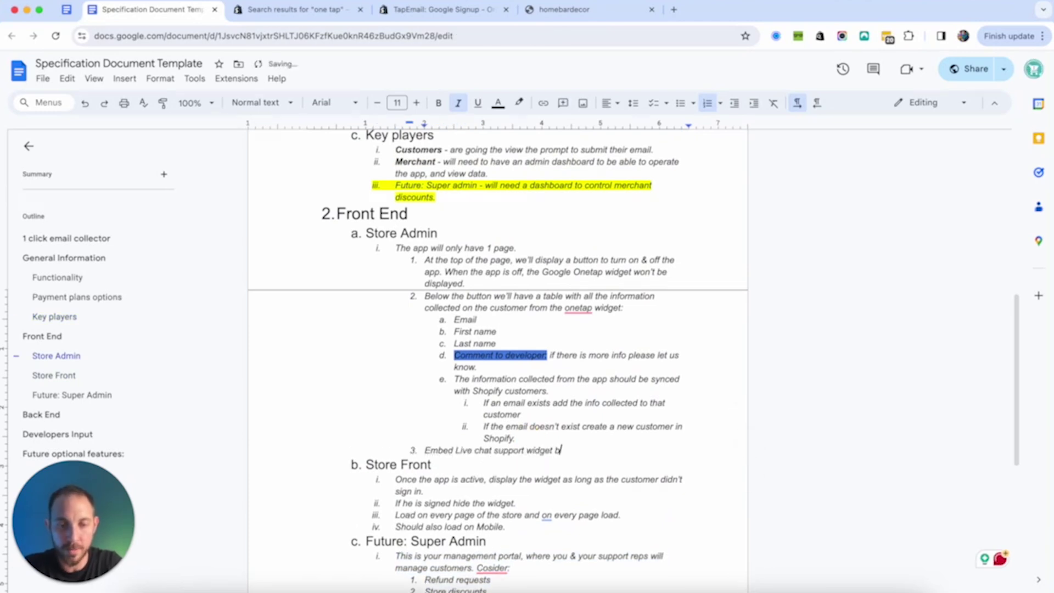
{"action": "type", "text": "y crisp."}
{"action": "scroll", "coordinate": [531, 431], "scroll_direction": "down", "scroll_amount": 3}
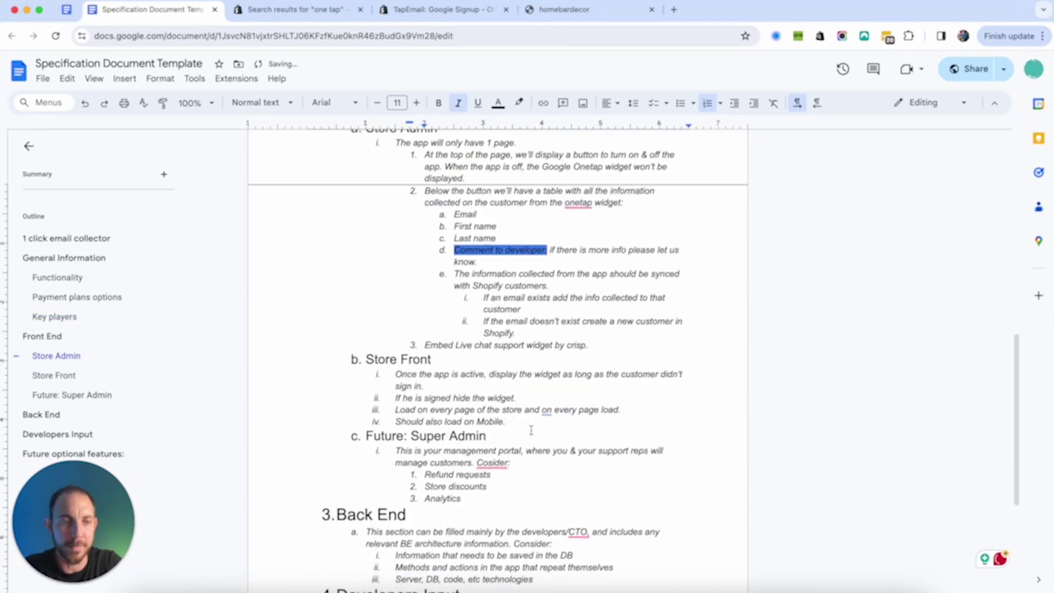
{"action": "scroll", "coordinate": [531, 432], "scroll_direction": "down", "scroll_amount": 5}
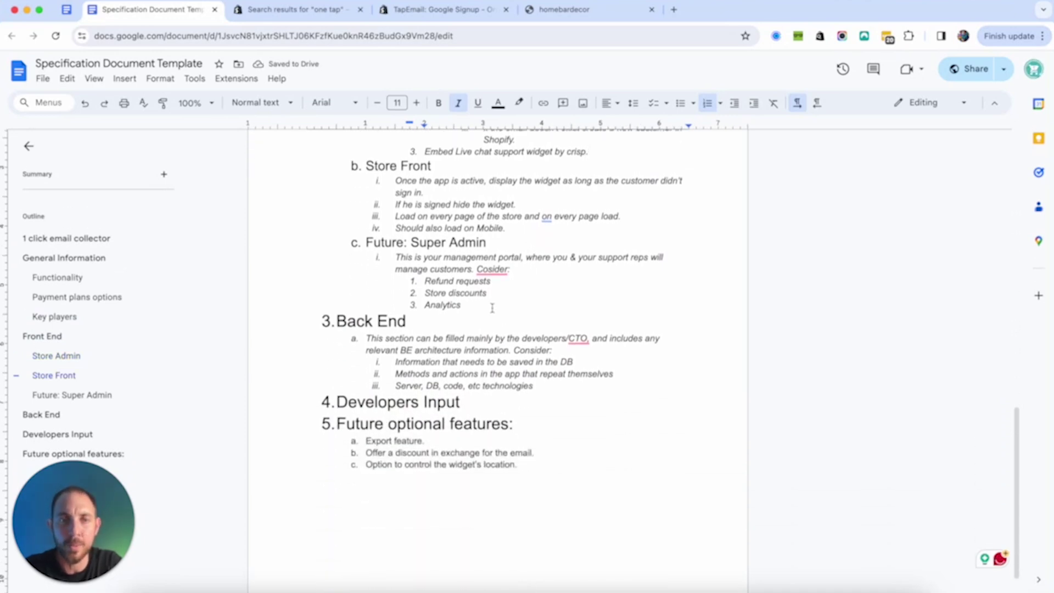
{"action": "scroll", "coordinate": [440, 313], "scroll_direction": "up", "scroll_amount": 3}
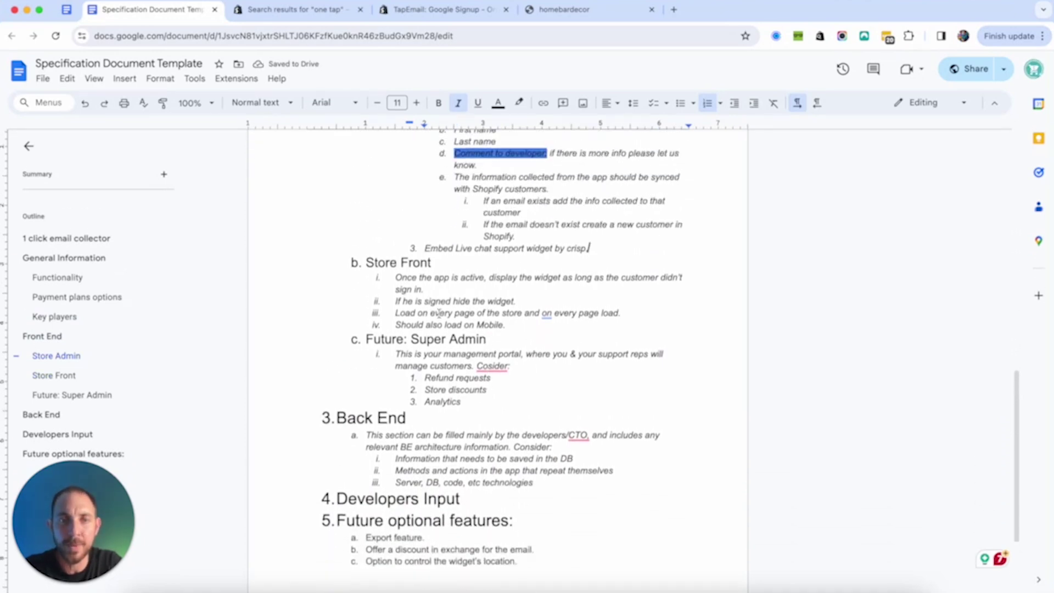
Replace the old Super Admin text with the pasted merchant log-in dashboard line, fixing its spelling.
{"action": "left_click", "coordinate": [394, 354]}
{"action": "left_click_drag", "start_coordinate": [394, 354], "coordinate": [468, 397]}
{"action": "type", "text": "We'll need a dashboard that can: Log in to a merchants app dashboard"}
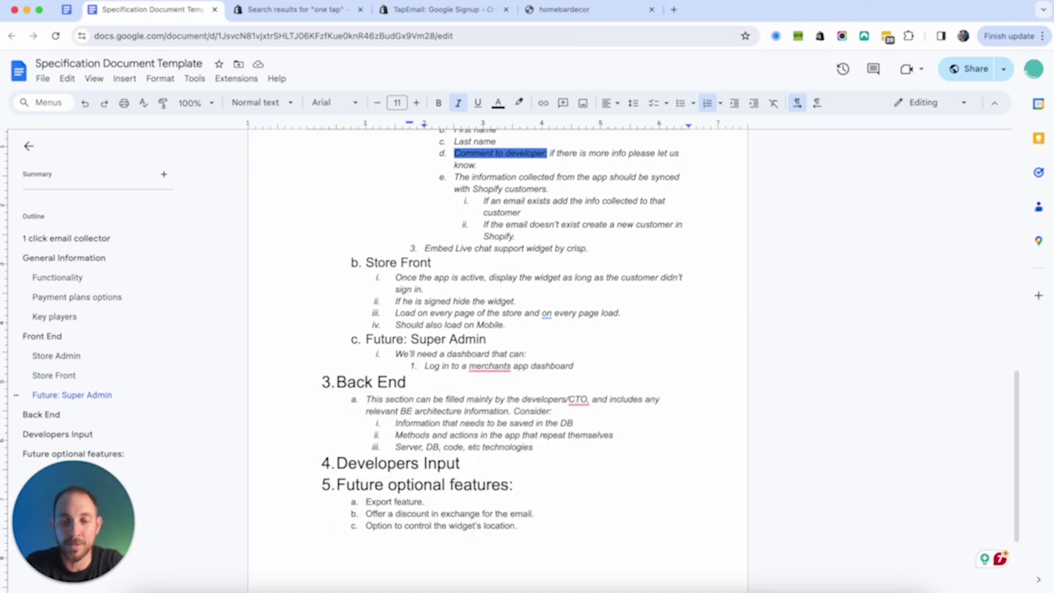
{"action": "type", "text": "."}
{"action": "mouse_move", "coordinate": [500, 367]}
{"action": "left_click", "coordinate": [496, 401]}
{"action": "left_click", "coordinate": [749, 367]}
Add dashboard items for % discounts, changing free trial days, and changing free email capture amount.
{"action": "key", "text": "Return"}
{"action": "type", "text": "We;ll need the ability to provide % "}
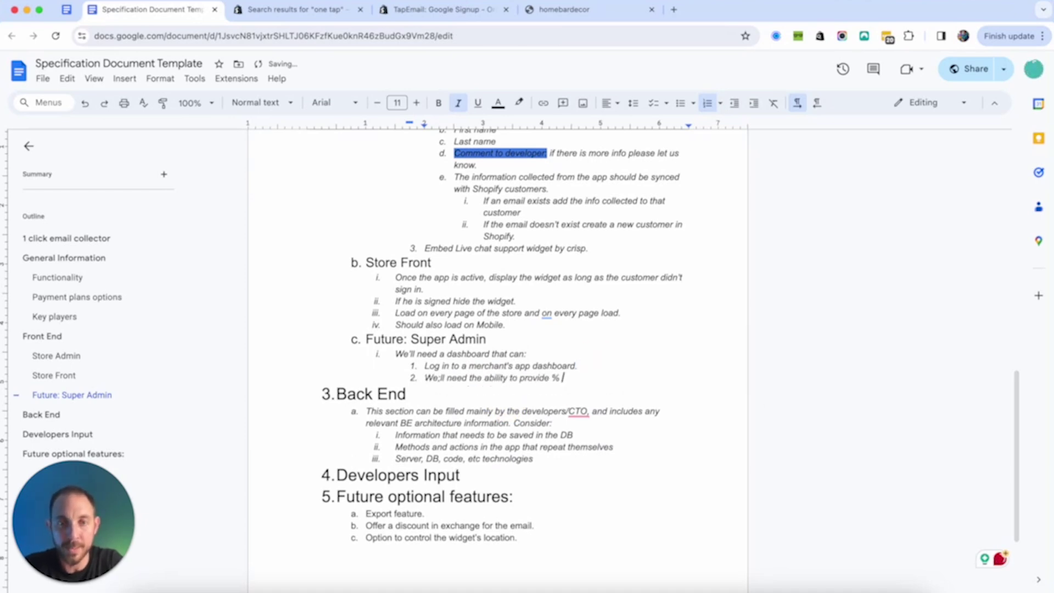
{"action": "type", "text": "discount on the app."}
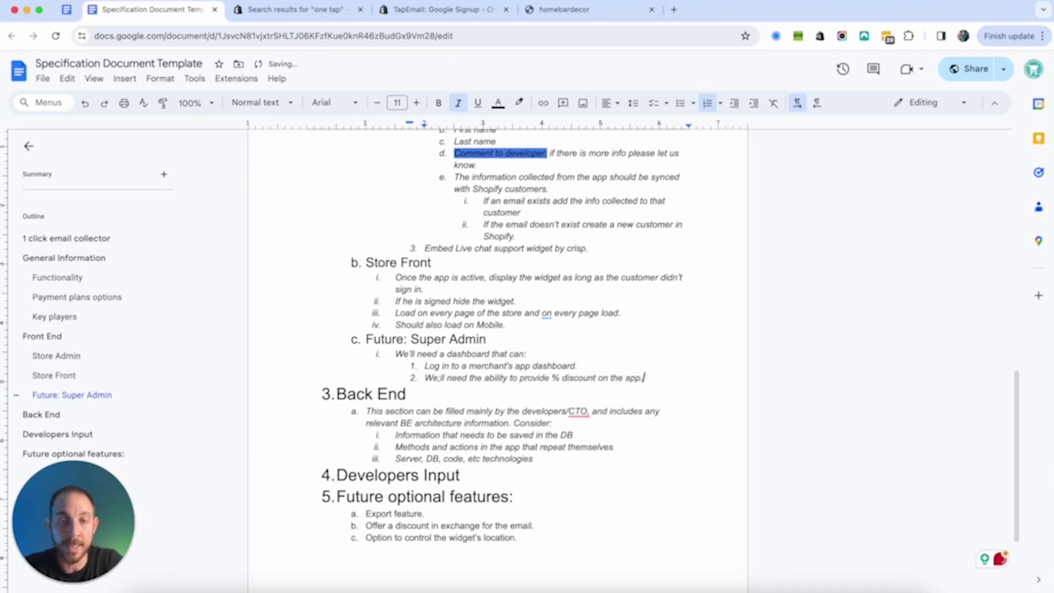
{"action": "key", "text": "Return"}
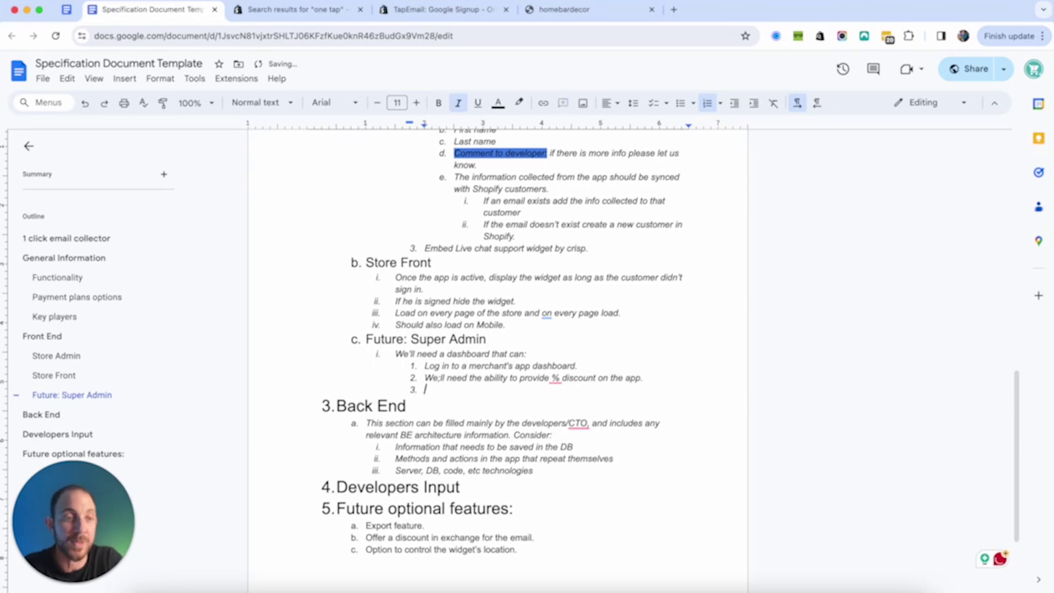
{"action": "key", "text": "BackSpace"}
{"action": "key", "text": "BackSpace"}
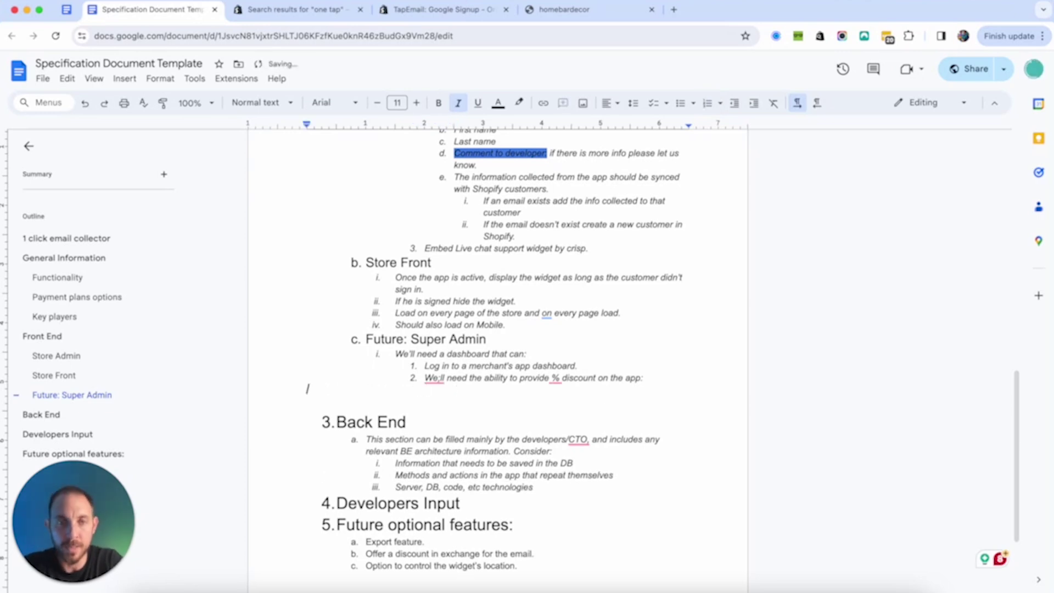
{"action": "key", "text": "Return"}
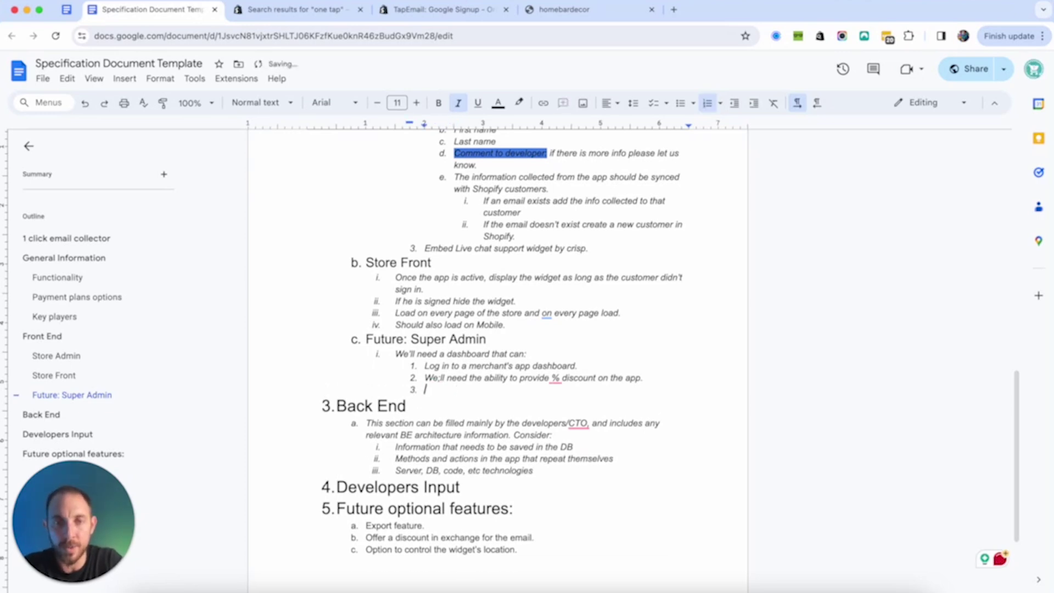
{"action": "type", "text": "Change the free trial days left."}
{"action": "key", "text": "Return"}
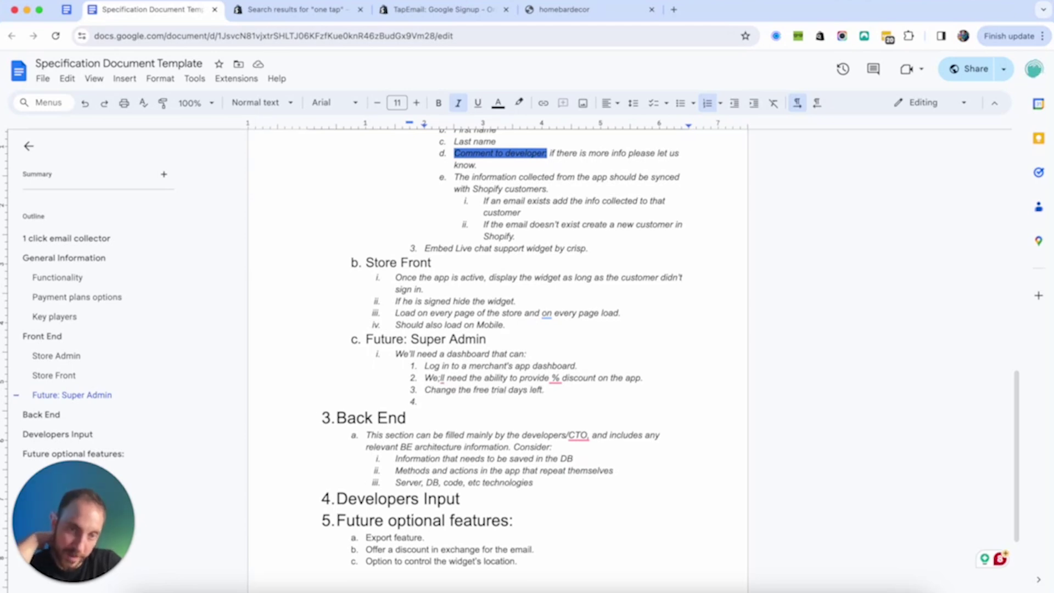
{"action": "type", "text": "Change the amount of free email capture"}
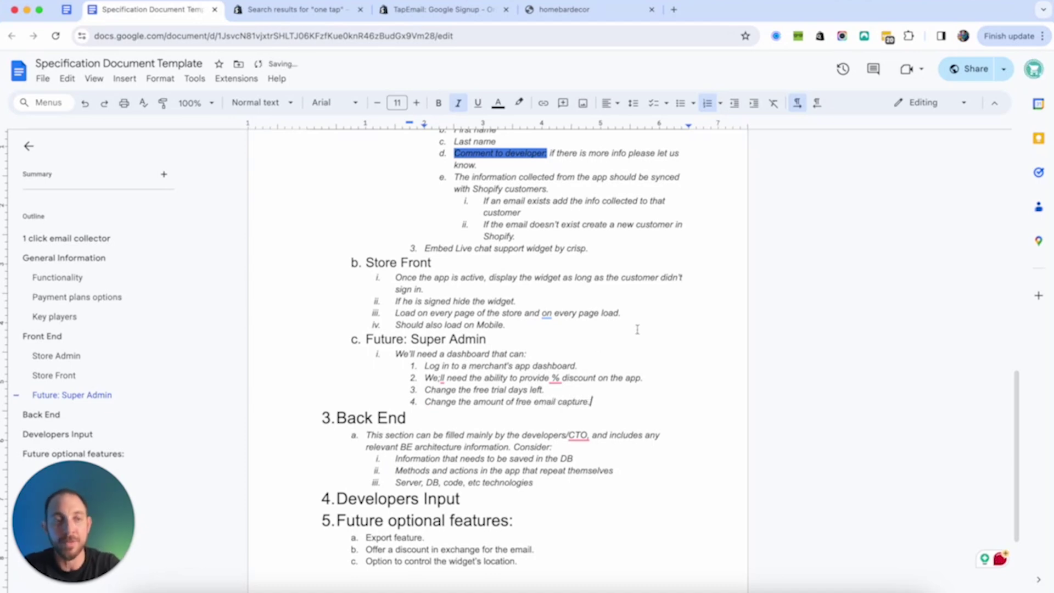
{"action": "type", "text": "."}
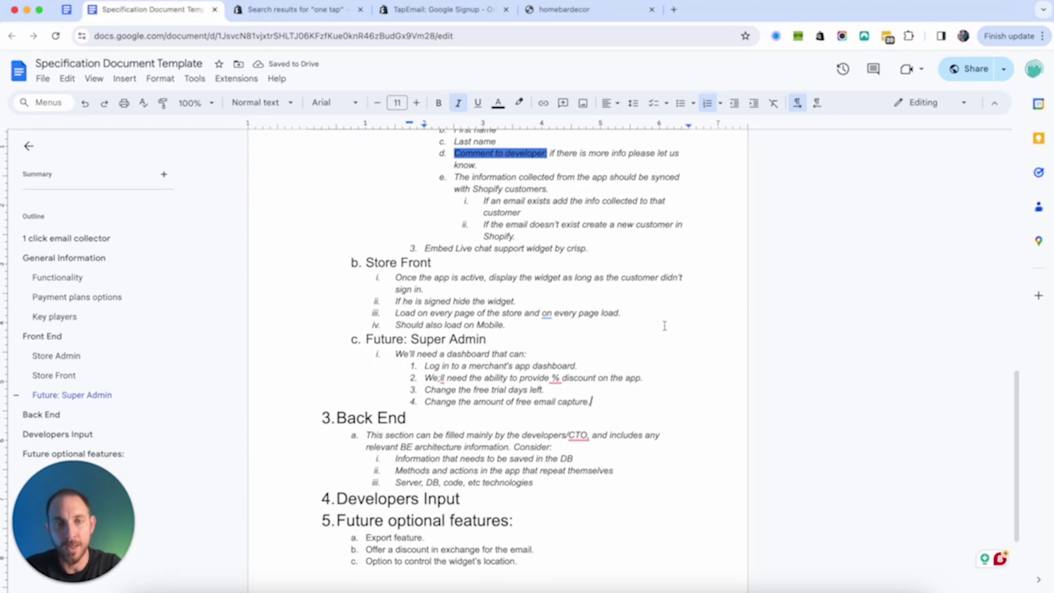
Highlight the Future: Super Admin section in yellow.
{"action": "scroll", "coordinate": [648, 348], "scroll_direction": "up", "scroll_amount": 5}
{"action": "scroll", "coordinate": [646, 349], "scroll_direction": "down", "scroll_amount": 4}
{"action": "scroll", "coordinate": [467, 420], "scroll_direction": "down", "scroll_amount": 1}
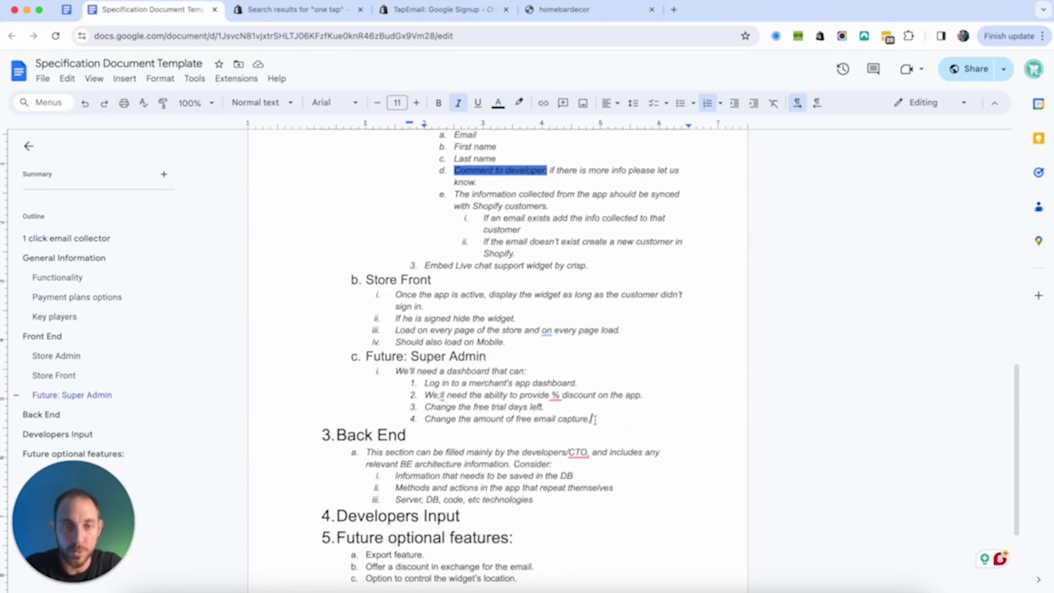
{"action": "key", "text": "ctrl+shift+Up"}
{"action": "key", "text": "ctrl+shift+Up"}
{"action": "key", "text": "ctrl+shift+Up"}
{"action": "key", "text": "ctrl+shift+Up"}
{"action": "key", "text": "ctrl+shift+Up"}
{"action": "key", "text": "ctrl+shift+Up"}
Change 'We;ll' to 'We'll' in the second Super Admin item.
{"action": "left_click", "coordinate": [588, 419]}
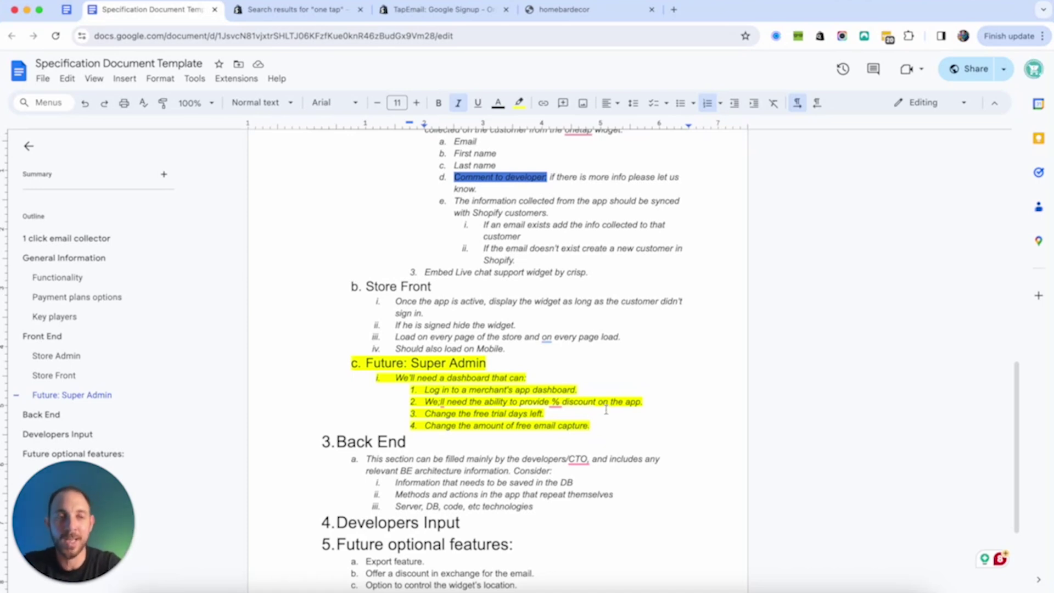
{"action": "scroll", "coordinate": [583, 388], "scroll_direction": "down", "scroll_amount": 1}
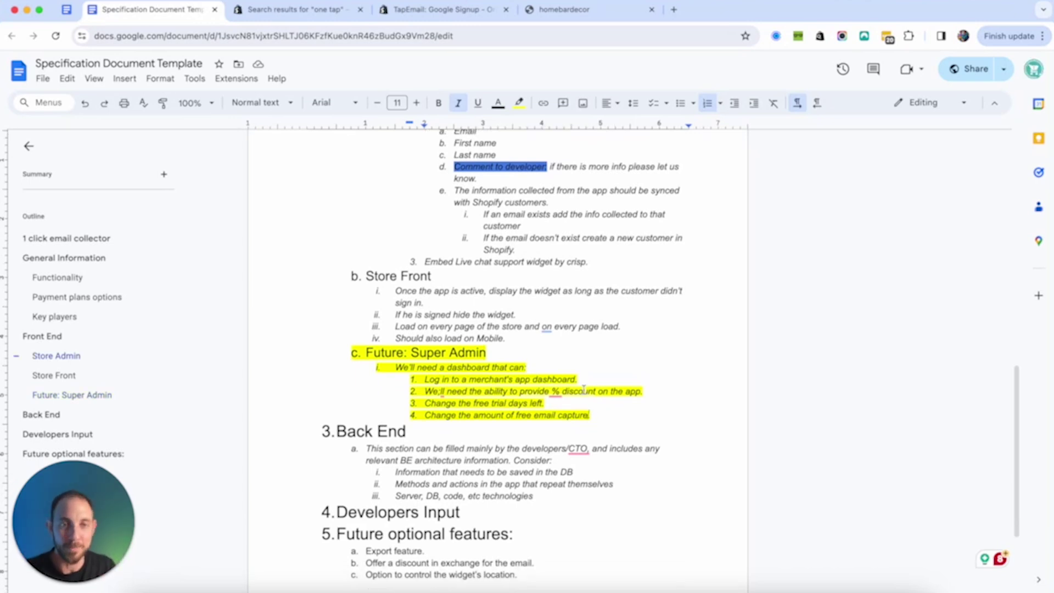
{"action": "scroll", "coordinate": [631, 395], "scroll_direction": "down", "scroll_amount": 5}
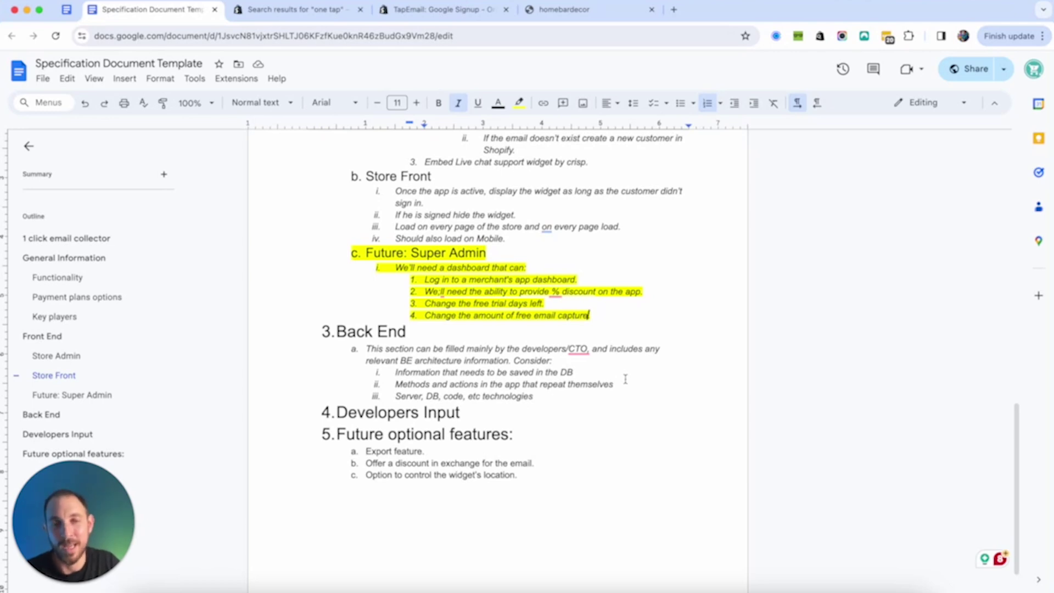
{"action": "left_click", "coordinate": [443, 291]}
{"action": "key", "text": "BackSpace"}
{"action": "type", "text": "'"}
{"action": "scroll", "coordinate": [601, 313], "scroll_direction": "down", "scroll_amount": 2}
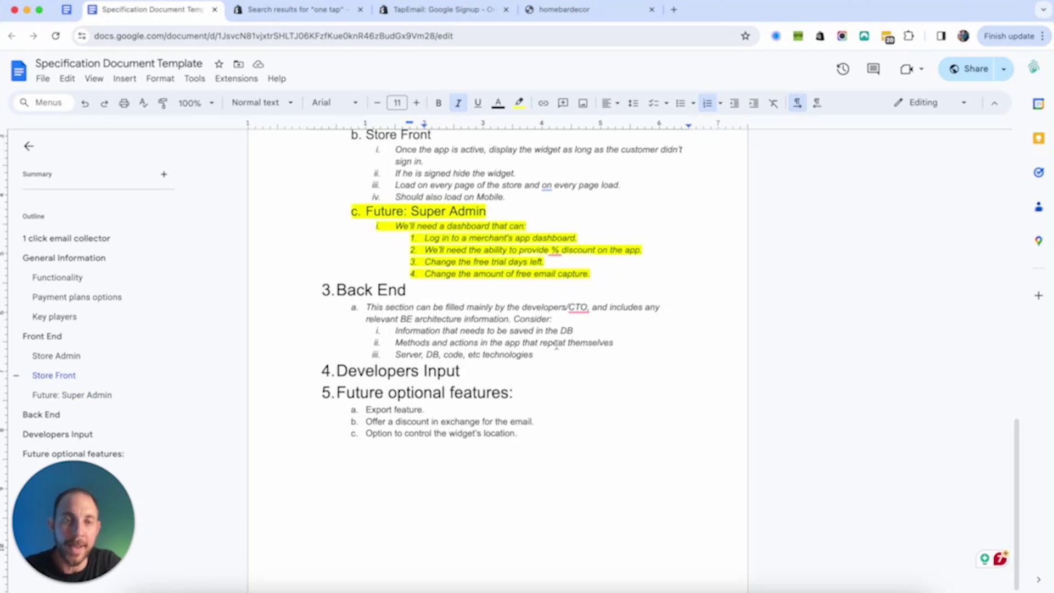
{"action": "left_click_drag", "start_coordinate": [541, 355], "coordinate": [365, 307]}
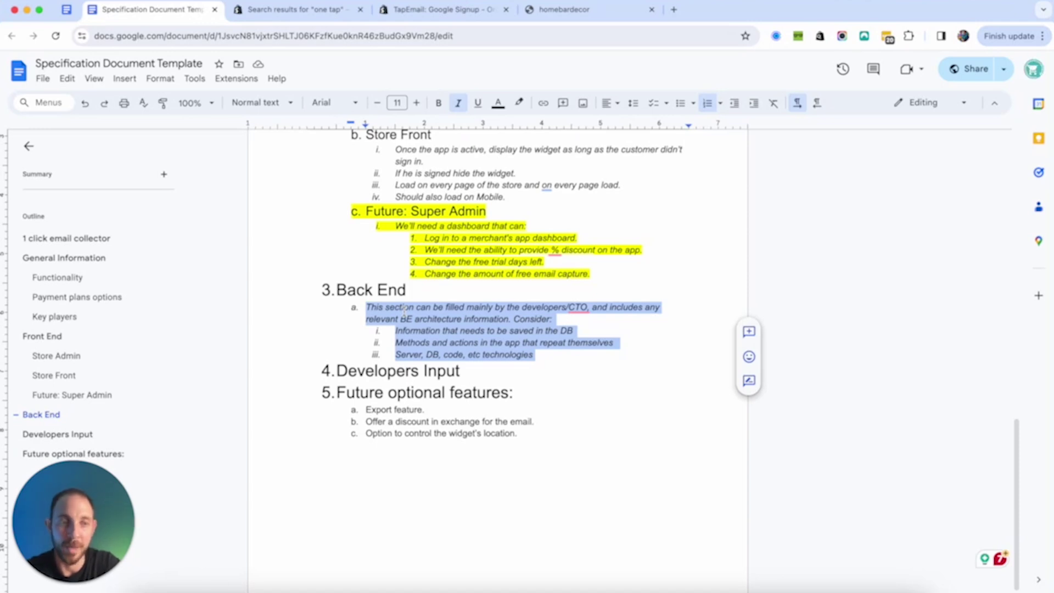
Retitle the heading to 'Back End - developer recommendations.'.
{"action": "triple_click", "coordinate": [453, 319]}
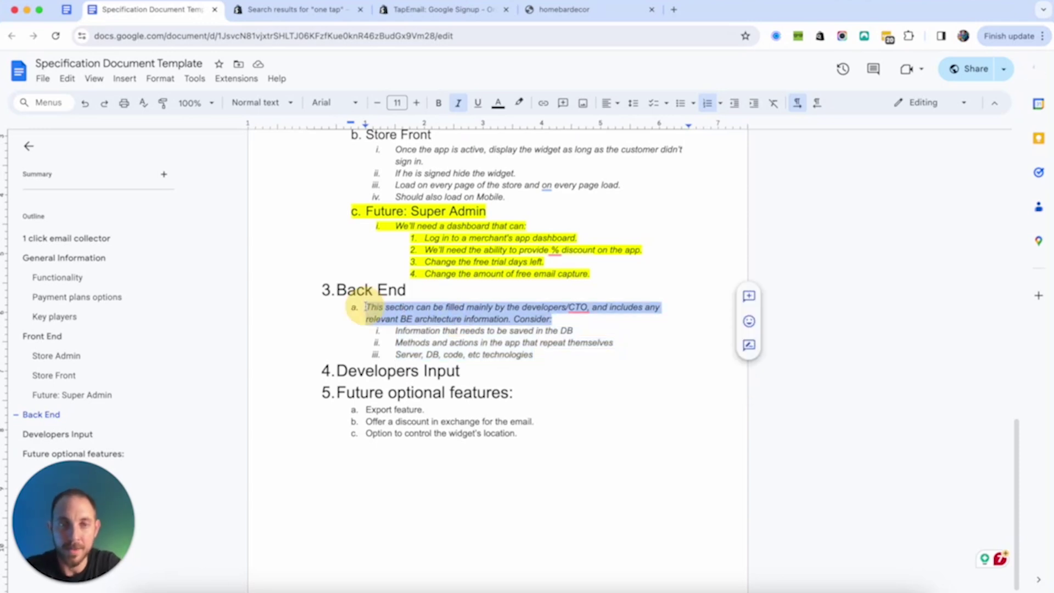
{"action": "left_click", "coordinate": [572, 334]}
{"action": "left_click", "coordinate": [412, 289]}
{"action": "type", "text": "- developer feedback"}
{"action": "key", "text": "alt+shift+Left"}
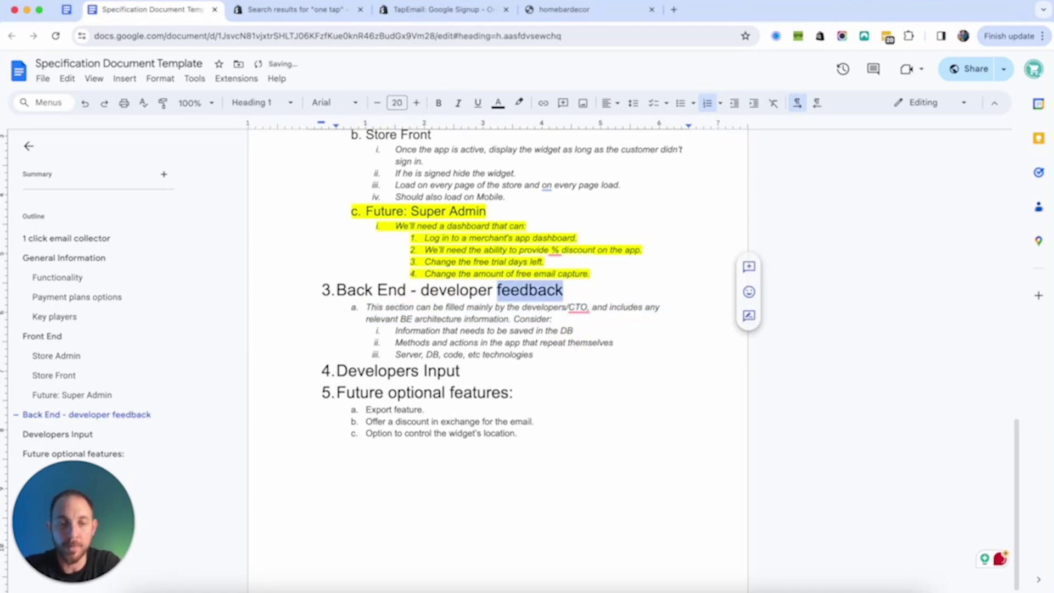
{"action": "key", "text": "BackSpace"}
{"action": "type", "text": "recommendations."}
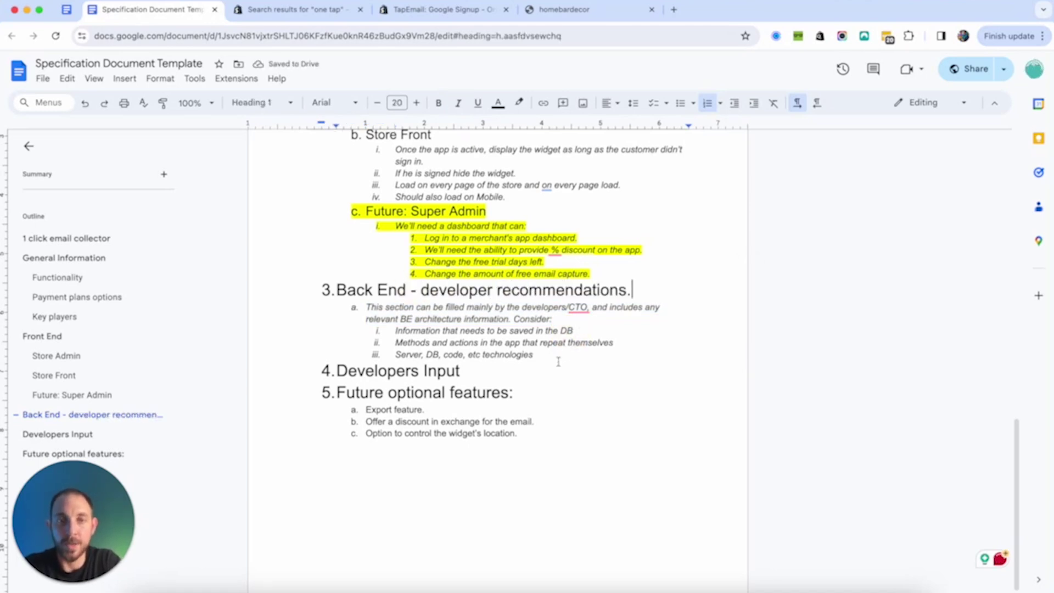
End the 'repeat themselves' item with a full stop.
{"action": "left_click", "coordinate": [556, 356]}
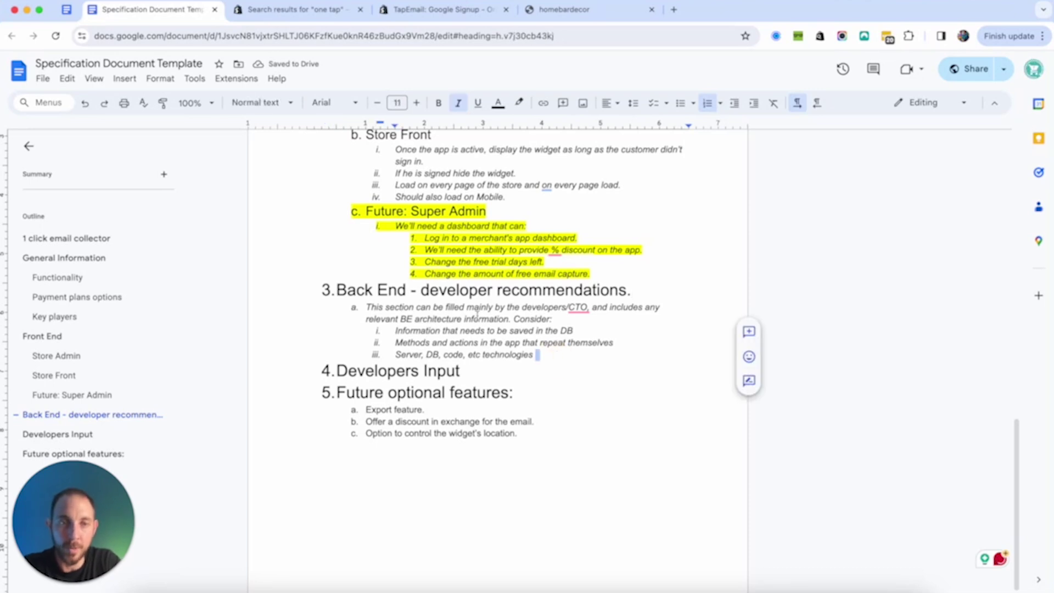
{"action": "left_click", "coordinate": [579, 307]}
{"action": "left_click_drag", "start_coordinate": [570, 307], "coordinate": [590, 308]}
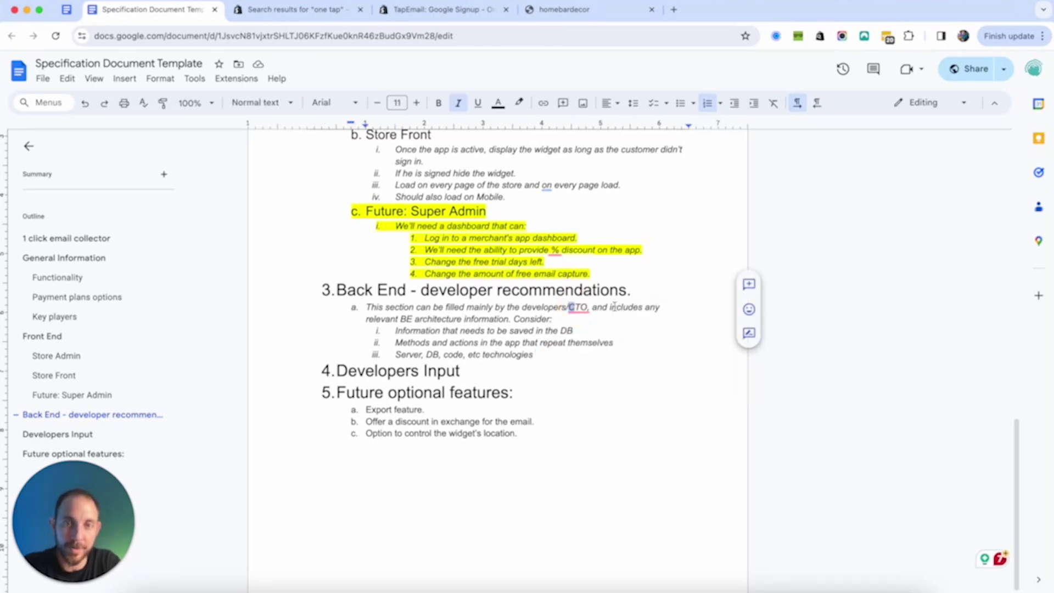
{"action": "triple_click", "coordinate": [400, 331]}
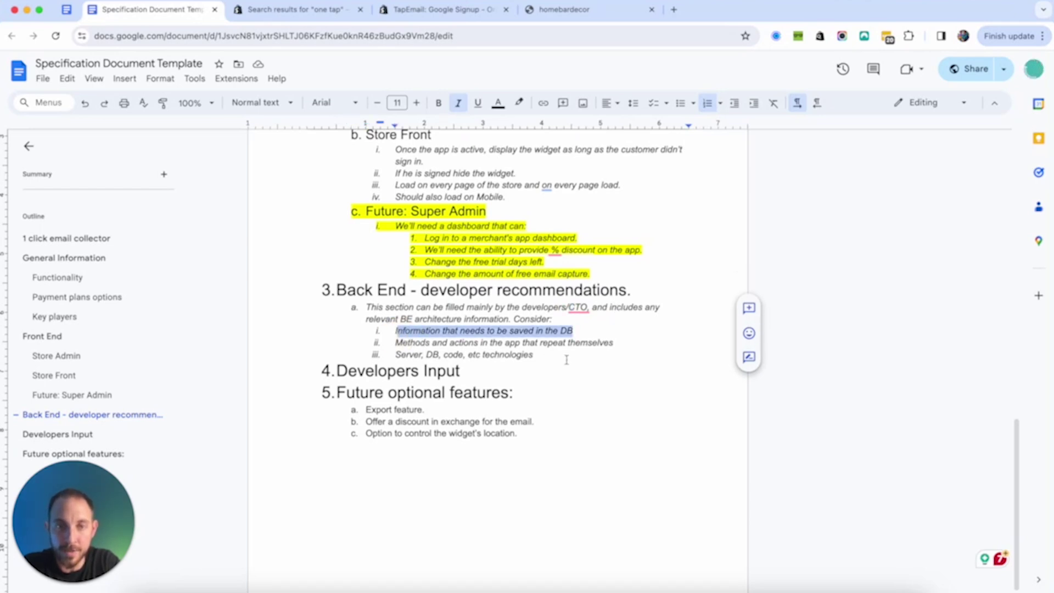
{"action": "left_click", "coordinate": [615, 343]}
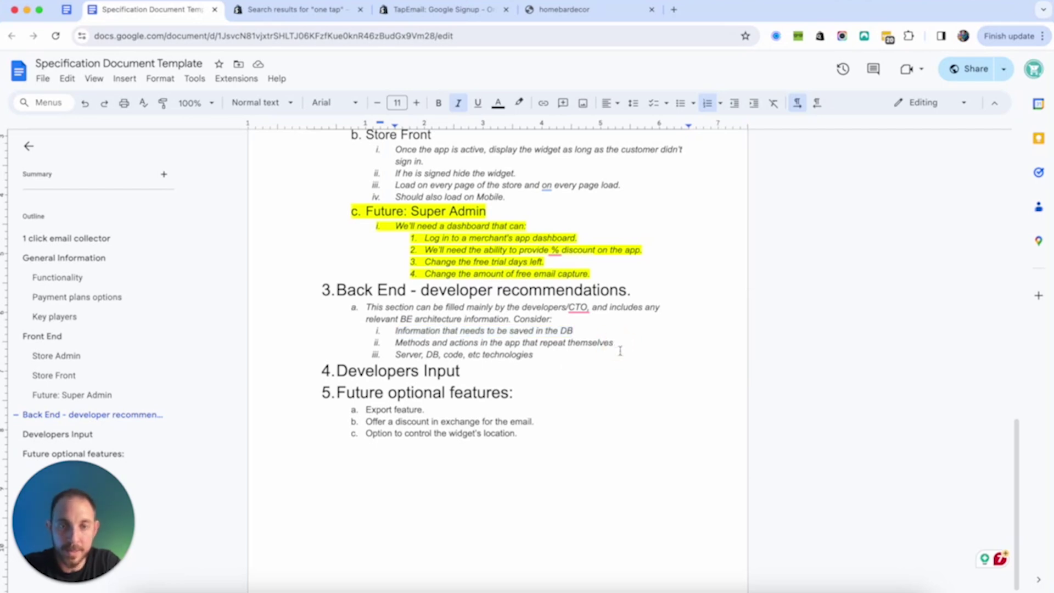
{"action": "type", "text": "."}
{"action": "left_click", "coordinate": [536, 354]}
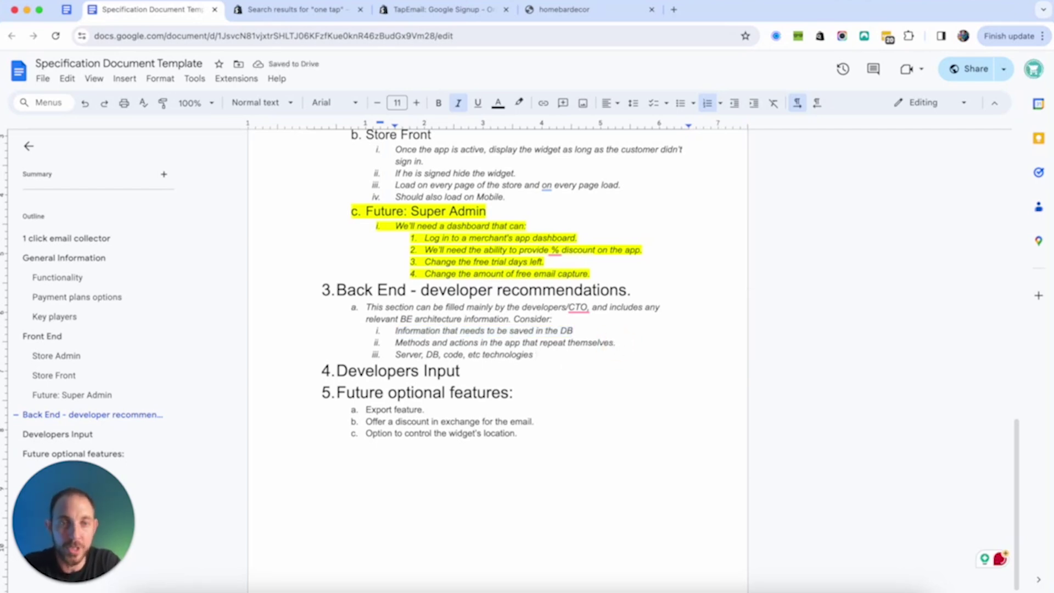
Start Back End item iv, 'For the design we'll Shopify P…', and find the Shopify Polaris site.
{"action": "key", "text": "Return"}
{"action": "type", "text": "Tor the design we'"}
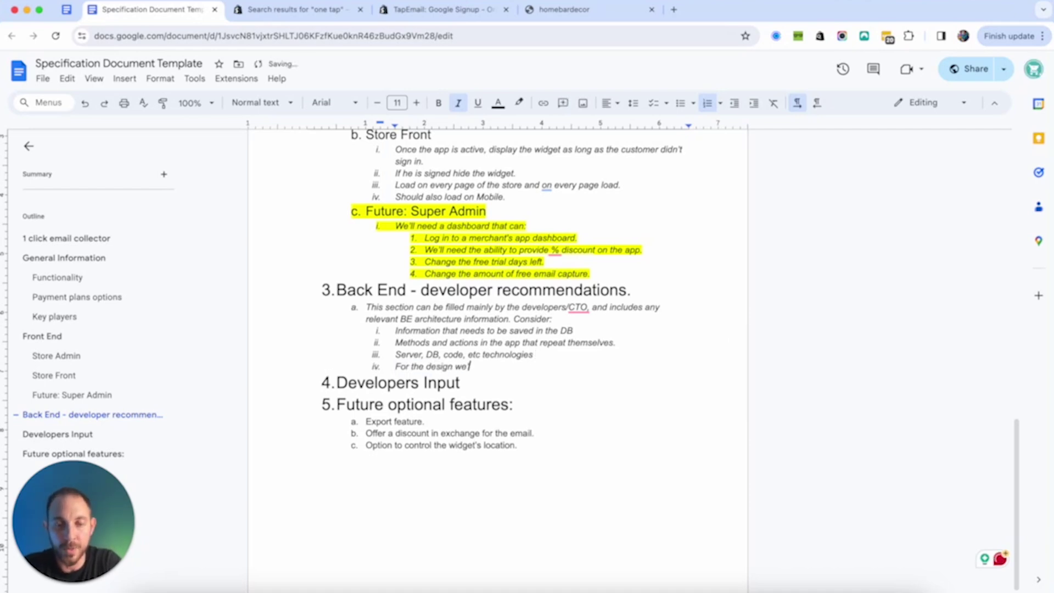
{"action": "type", "text": "ll Shopify Polaris"}
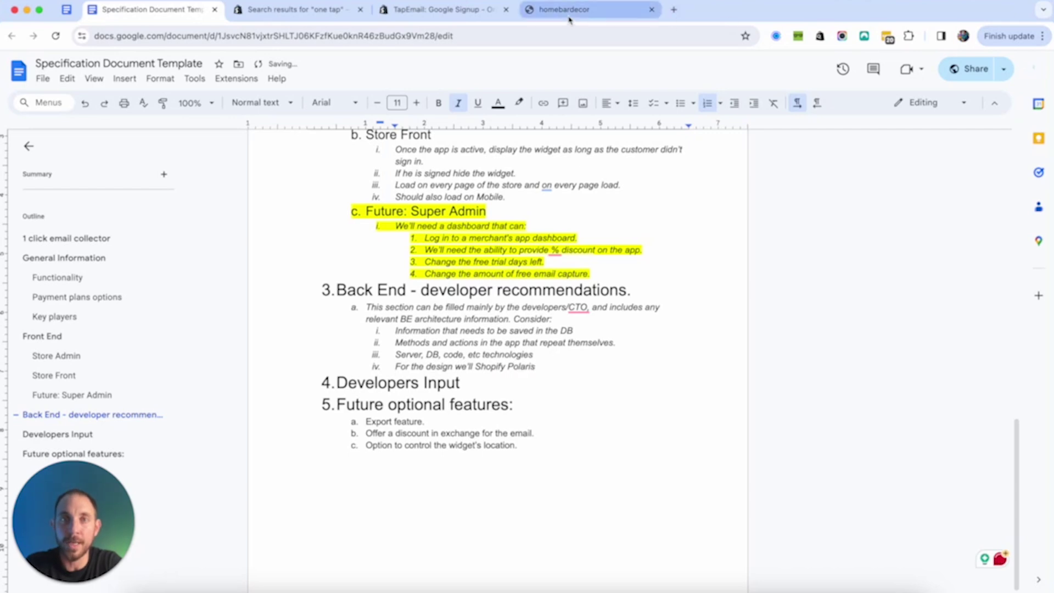
{"action": "left_click", "coordinate": [560, 10]}
{"action": "left_click", "coordinate": [494, 36]}
{"action": "type", "text": "shopify polaris"}
{"action": "key", "text": "Return"}
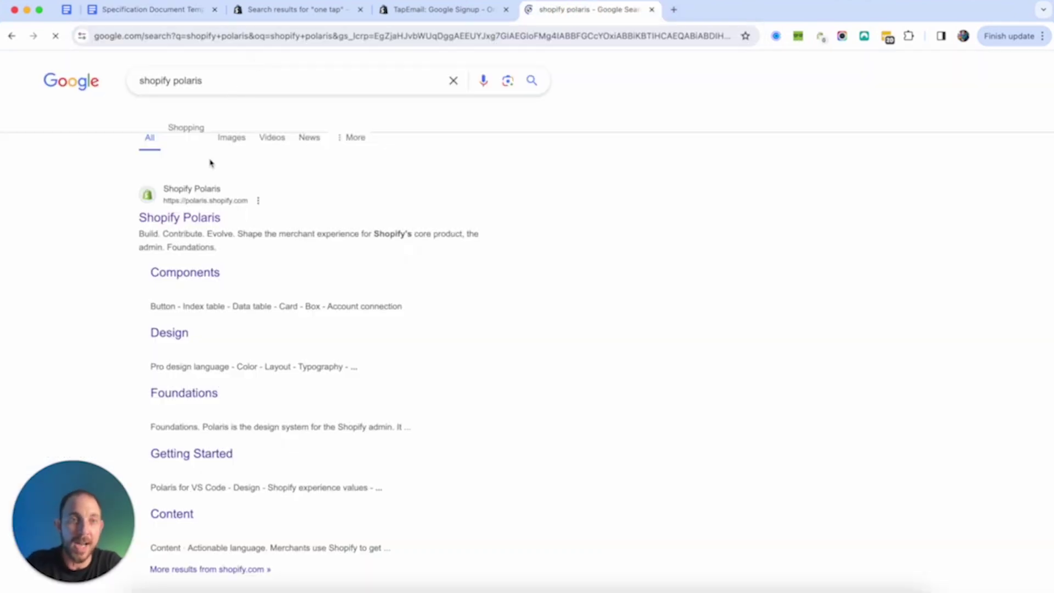
{"action": "left_click", "coordinate": [203, 218]}
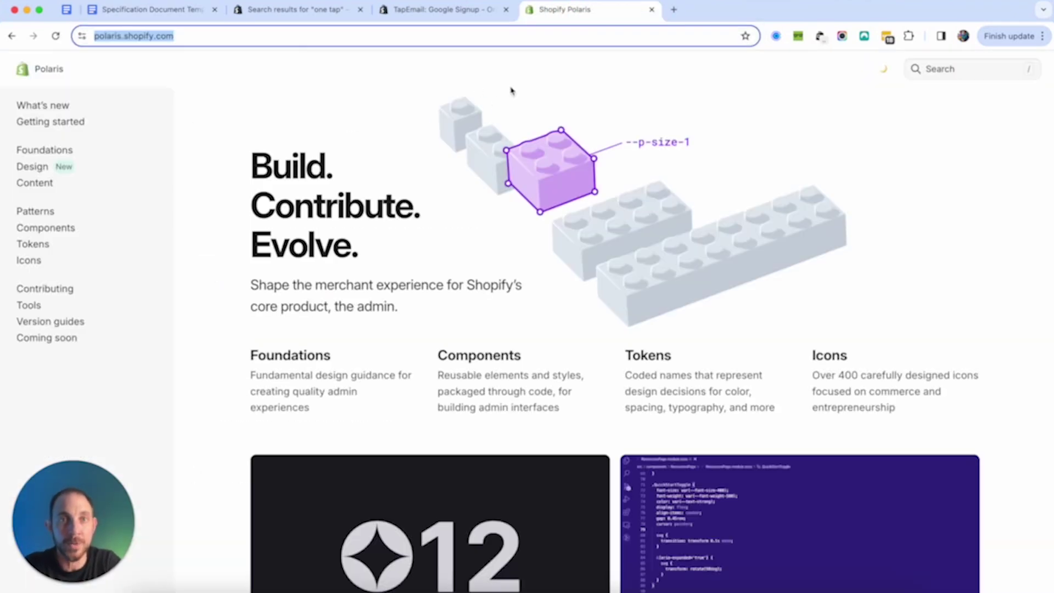
Link 'Shopify Polaris' to the Polaris site, add a final period, and add a comma after 'design'.
{"action": "left_click", "coordinate": [434, 10]}
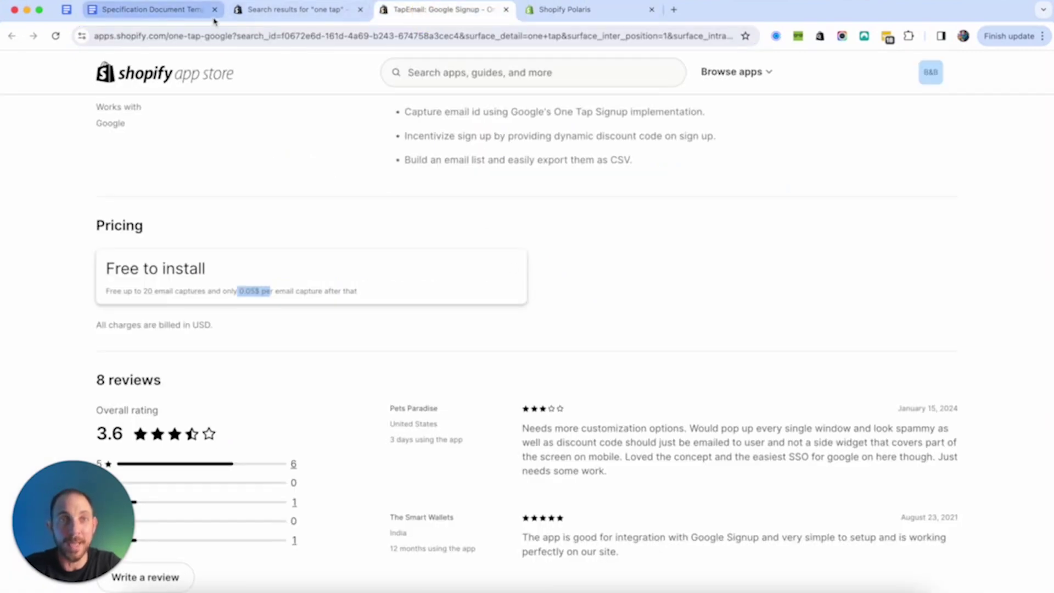
{"action": "left_click", "coordinate": [187, 10]}
{"action": "left_click_drag", "start_coordinate": [537, 366], "coordinate": [477, 367]}
{"action": "key", "text": "ctrl+k"}
{"action": "type", "text": "https://polaris.shopify.com"}
{"action": "key", "text": "Return"}
{"action": "type", "text": "."}
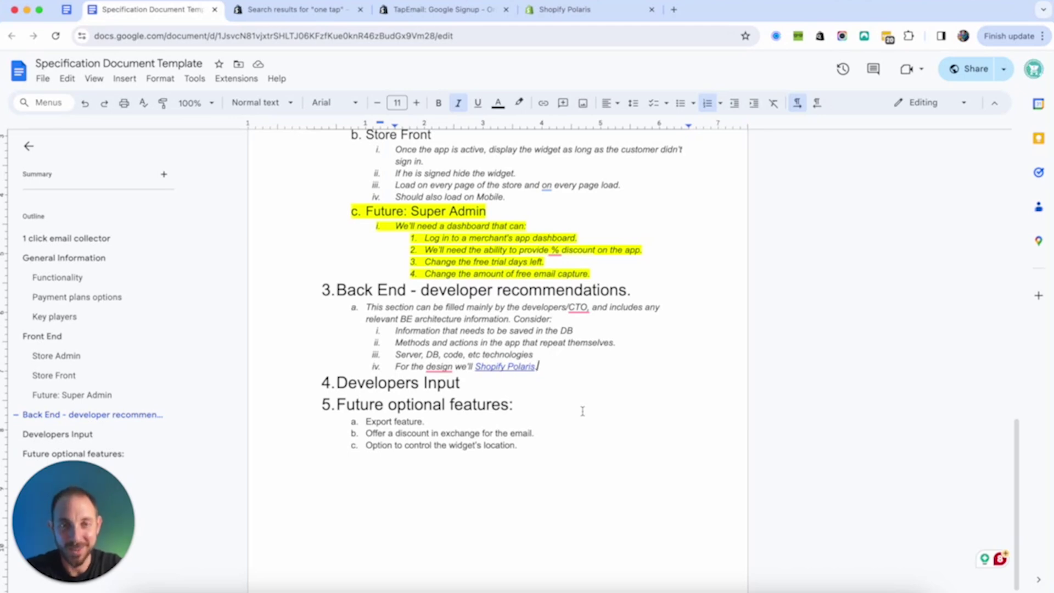
{"action": "mouse_move", "coordinate": [438, 366]}
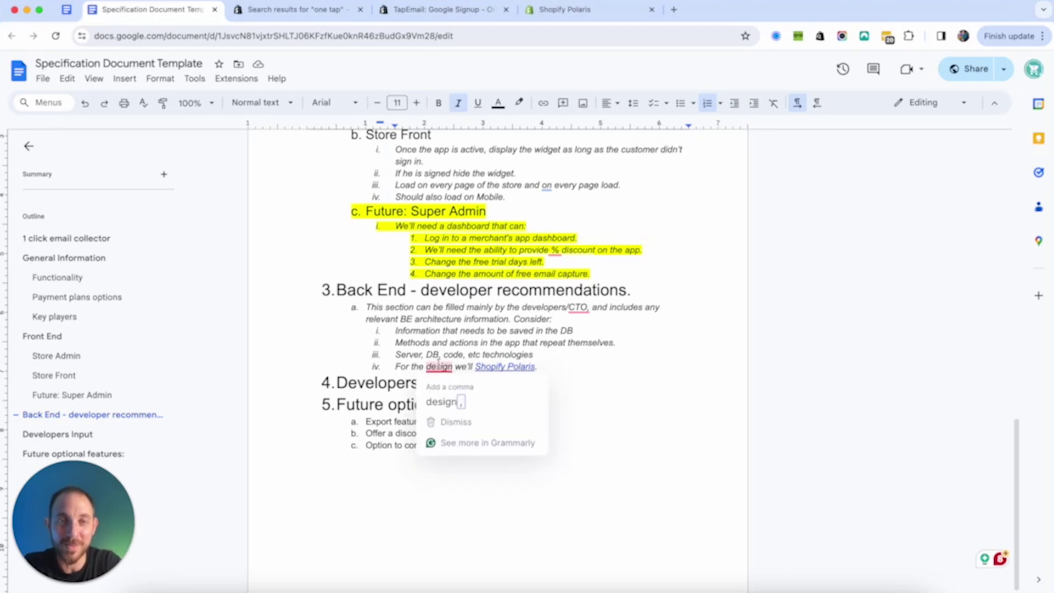
{"action": "left_click", "coordinate": [443, 400]}
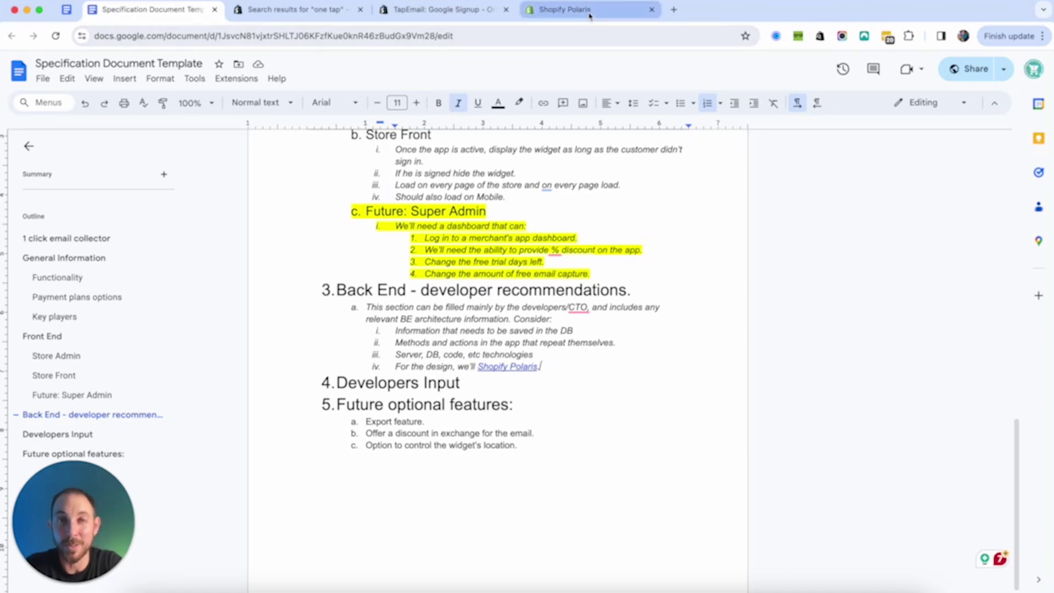
Copy the Google One Tap docs address, add item v 'Please go through Google one tap requirements', and start item vi.
{"action": "left_click", "coordinate": [674, 11]}
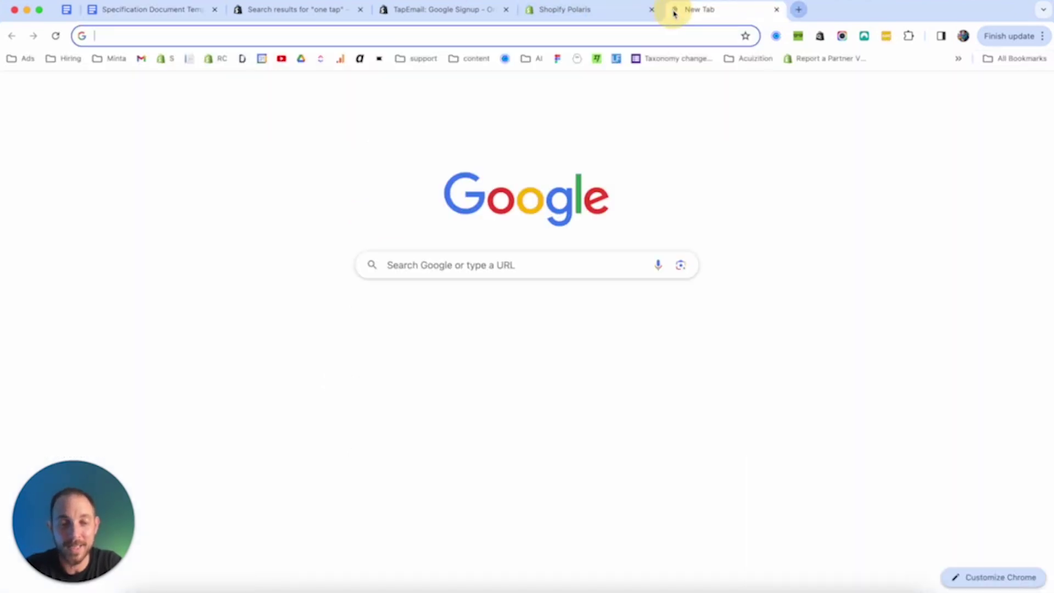
{"action": "type", "text": "google one"}
{"action": "key", "text": "Right"}
{"action": "key", "text": "Return"}
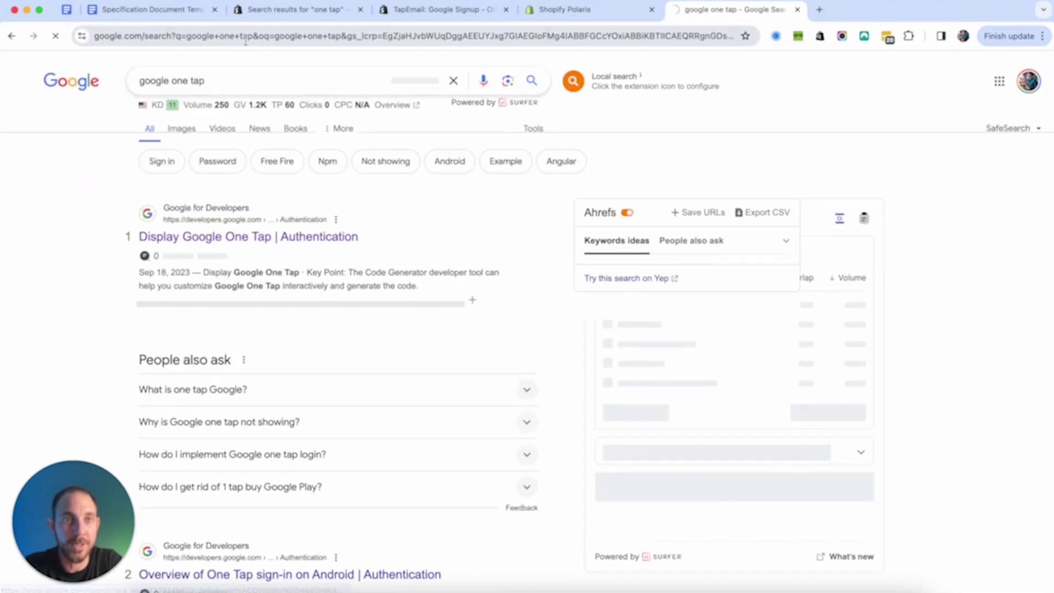
{"action": "left_click", "coordinate": [247, 238]}
{"action": "left_click", "coordinate": [330, 35]}
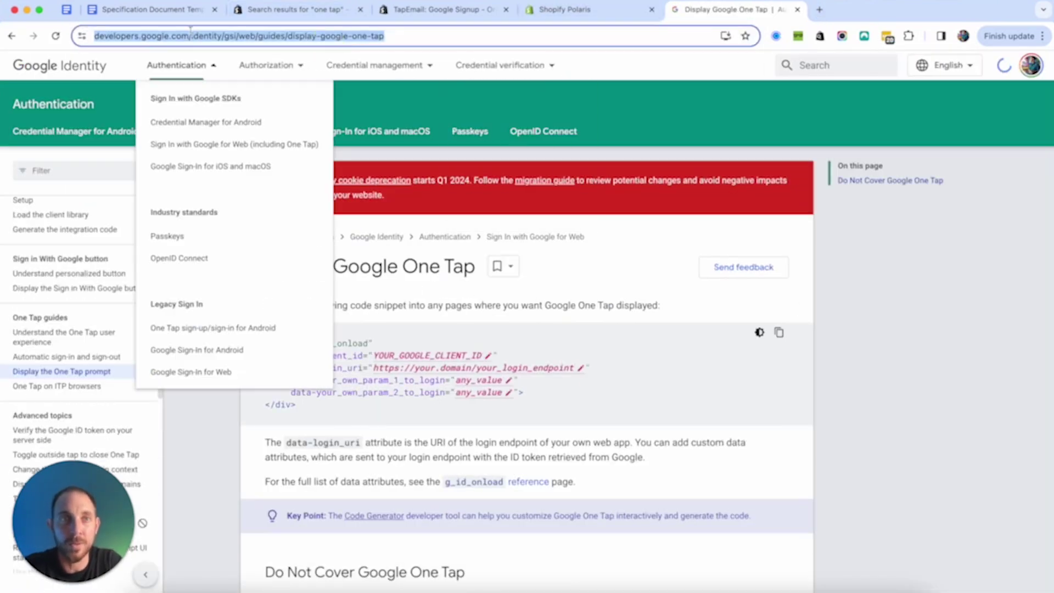
{"action": "left_click", "coordinate": [148, 9]}
{"action": "type", "text": "Pl"}
{"action": "type", "text": "ease go through Google one tap requirements"}
{"action": "key", "text": "Down"}
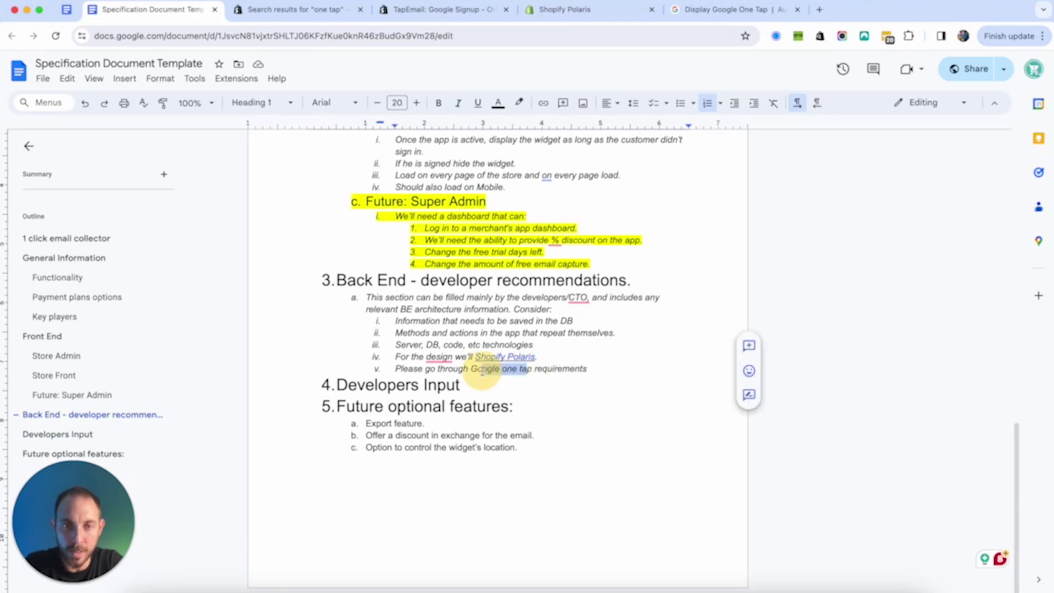
{"action": "left_click_drag", "start_coordinate": [482, 372], "coordinate": [471, 370]}
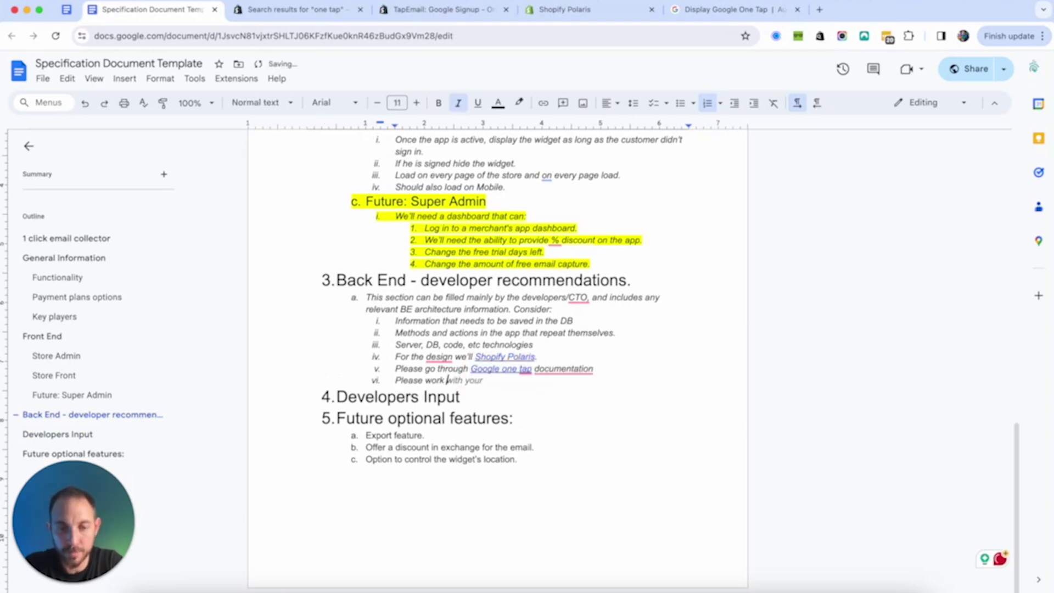
{"action": "type", "text": "according to Shopify's guidelines and API's"}
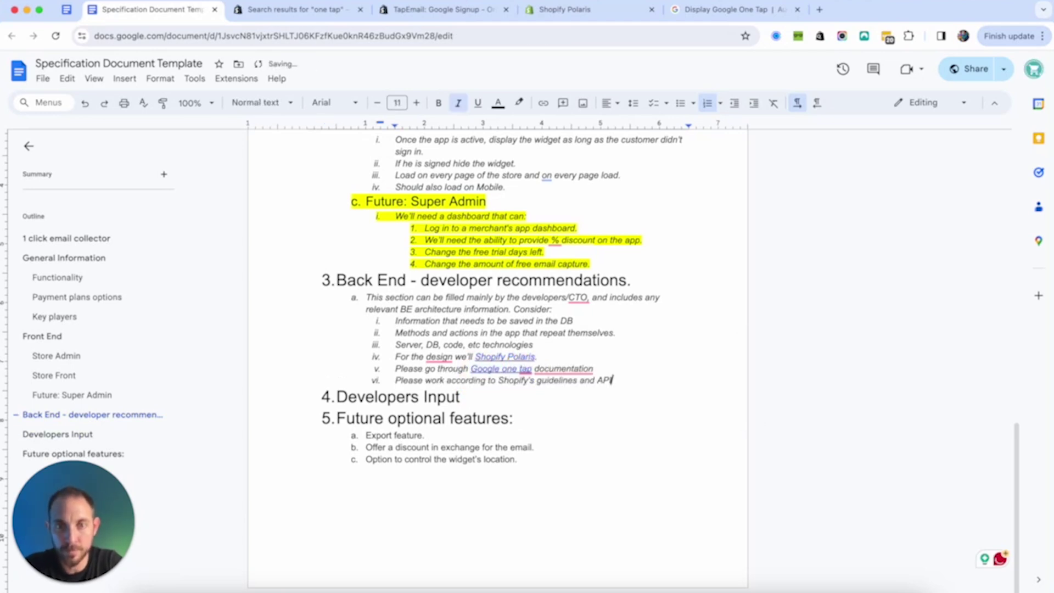
Look up Shopify's API reference and its app requirements pages, copying the requirements address.
{"action": "left_click", "coordinate": [730, 10]}
{"action": "left_click", "coordinate": [521, 36]}
{"action": "type", "text": "shopify api"}
{"action": "key", "text": "Return"}
{"action": "left_click", "coordinate": [212, 231]}
{"action": "left_click", "coordinate": [460, 35]}
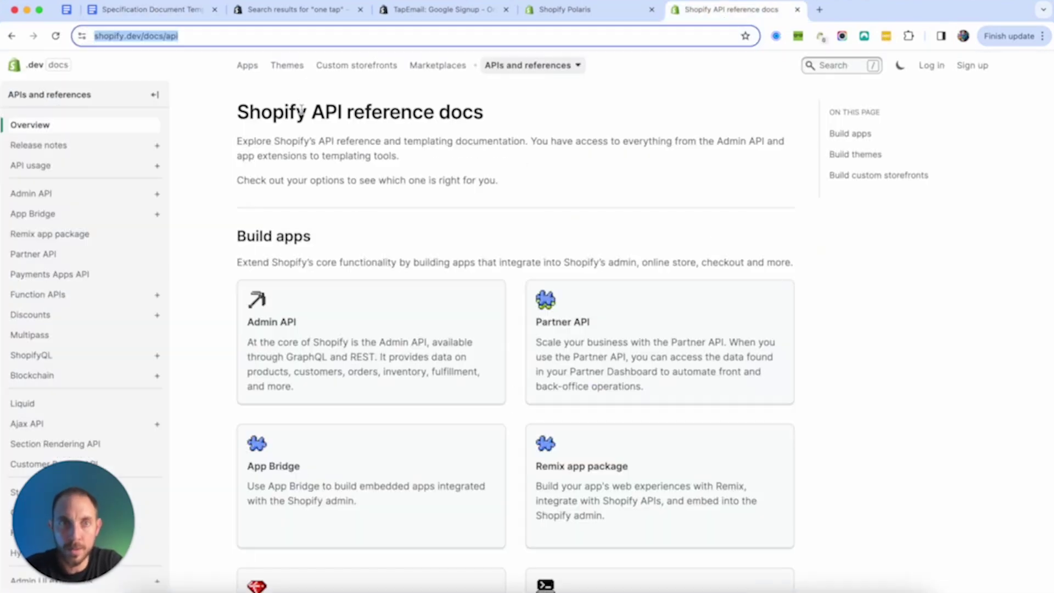
{"action": "type", "text": "shopify devel"}
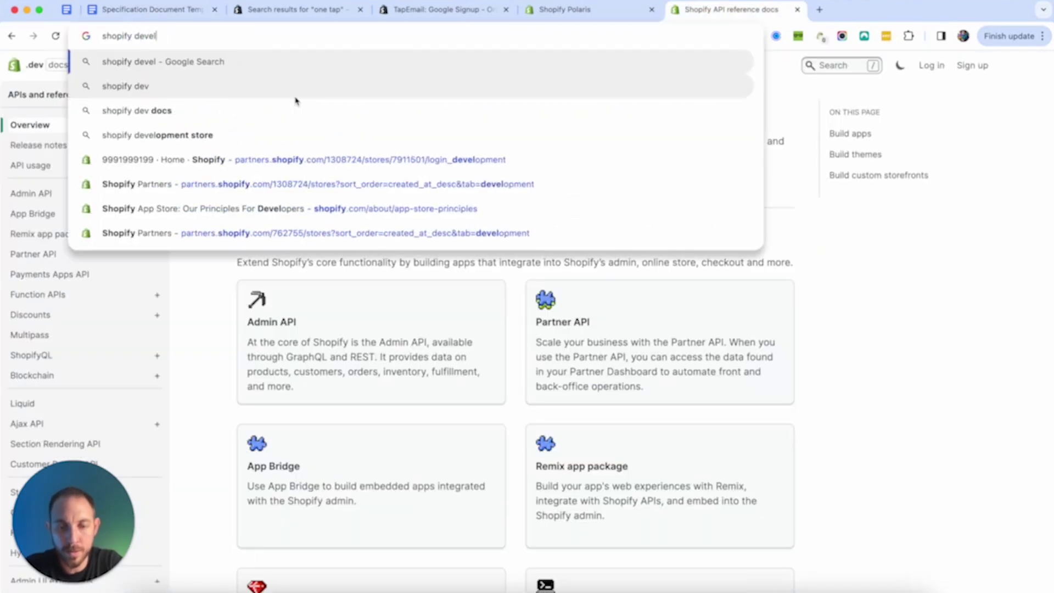
{"action": "type", "text": "oper guidelines"}
{"action": "key", "text": "Return"}
{"action": "left_click", "coordinate": [306, 205]}
{"action": "left_click", "coordinate": [317, 36]}
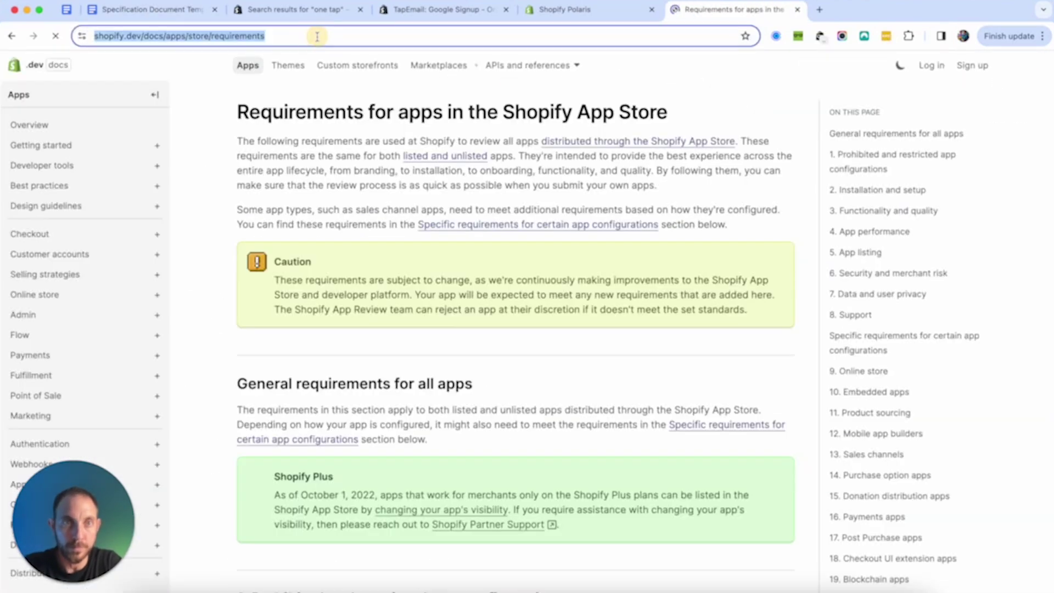
Link 'Shopify's guidelines' in item vi to the Shopify app requirements page.
{"action": "left_click", "coordinate": [151, 9]}
{"action": "left_click_drag", "start_coordinate": [498, 381], "coordinate": [578, 387]}
{"action": "key", "text": "ctrl+k"}
{"action": "key", "text": "ctrl+v"}
{"action": "key", "text": "Return"}
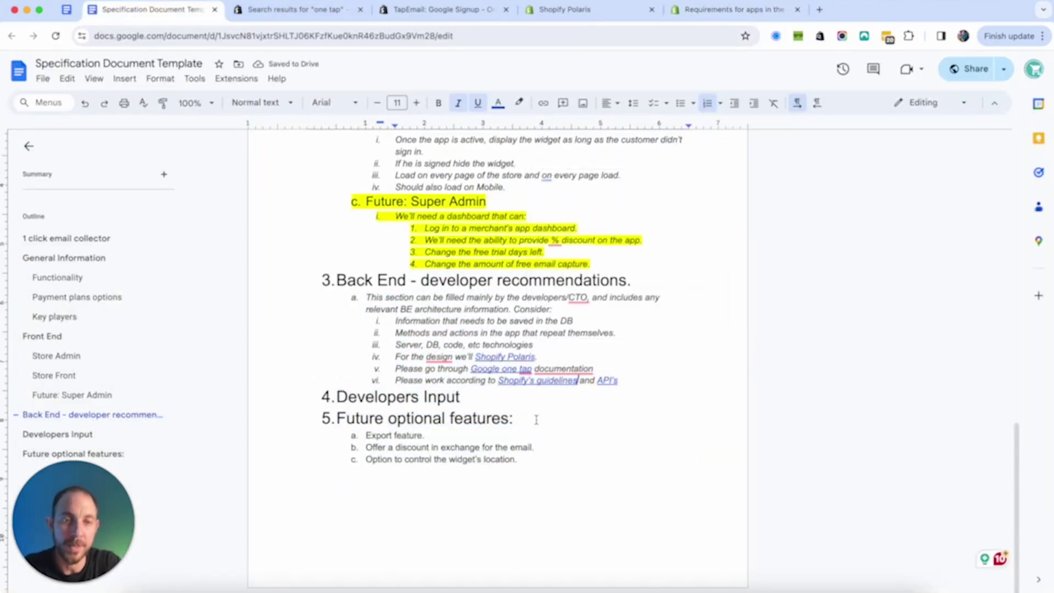
Add item a: 'Please write down all the questions you have for this product.'.
{"action": "left_click", "coordinate": [467, 397]}
{"action": "key", "text": "Return"}
{"action": "key", "text": "Tab"}
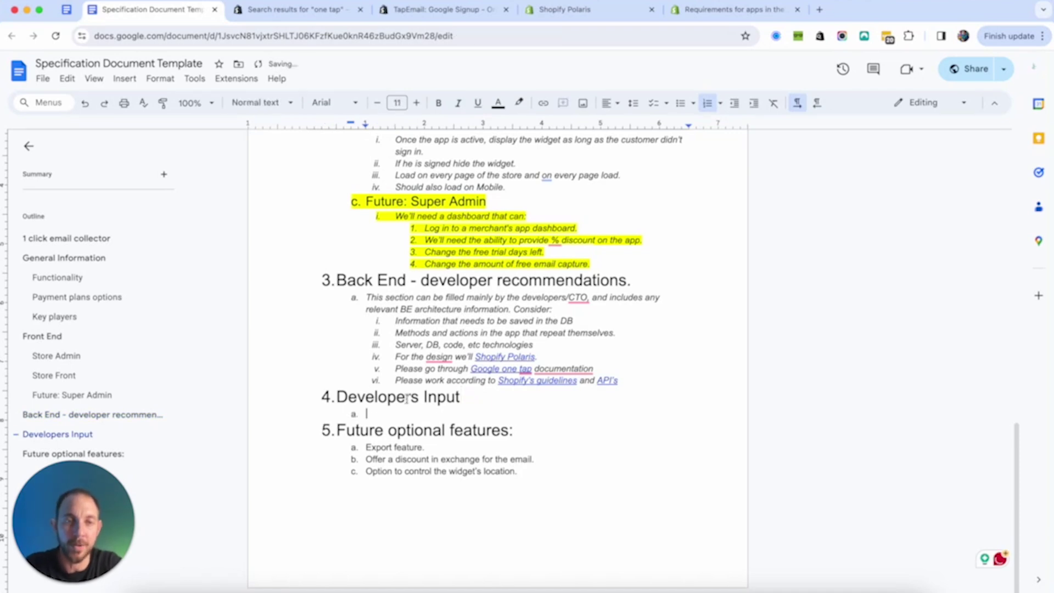
{"action": "type", "text": "Please write down all the questions you have for this product."}
Add item b asking the developer to provide a time estimation.
{"action": "key", "text": "Return"}
{"action": "key", "text": "Tab"}
{"action": "type", "text": "Time estimation"}
{"action": "key", "text": "Home"}
{"action": "key", "text": "BackSpace"}
{"action": "key", "text": "Return"}
{"action": "type", "text": "Please provide"}
{"action": "key", "text": "Delete"}
{"action": "type", "text": "t"}
{"action": "key", "text": "End"}
{"action": "key", "text": "Return"}
Add item c on more complex features, item d requesting a project price, and '(per feature)' to item b.
{"action": "type", "text": "Please mention features that are more complex then others"}
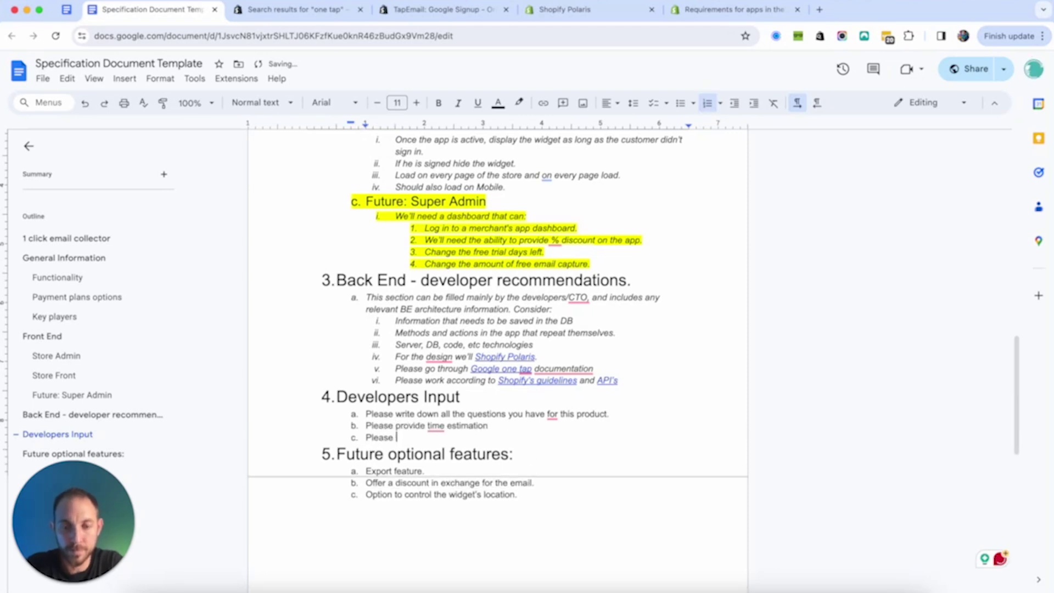
{"action": "key", "text": "Return"}
{"action": "left_click", "coordinate": [427, 426]}
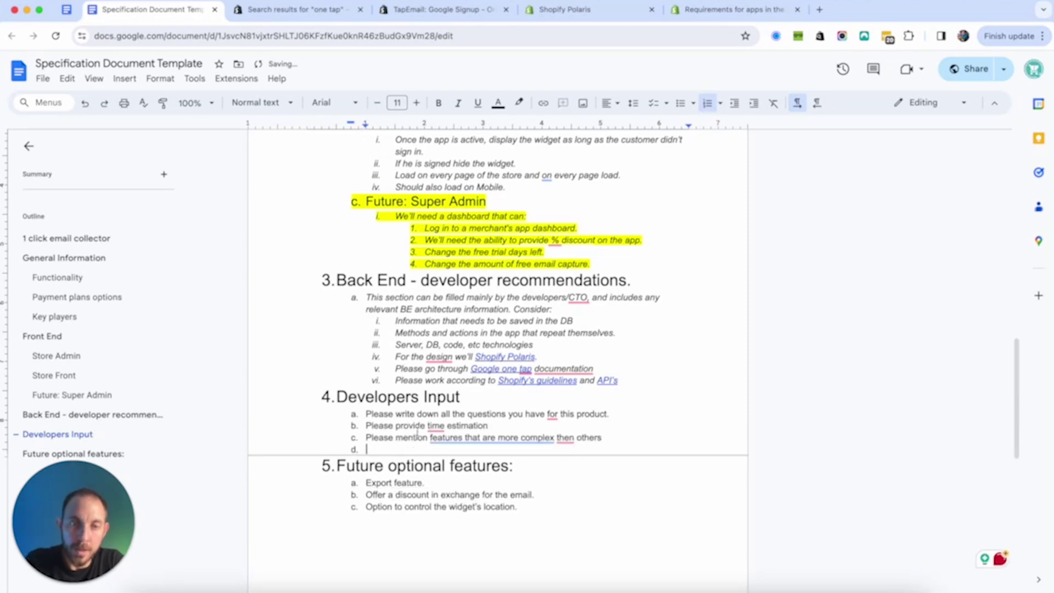
{"action": "type", "text": "a"}
{"action": "key", "text": "End"}
{"action": "type", "text": "(per feature)"}
{"action": "key", "text": "Down"}
{"action": "key", "text": "Down"}
{"action": "type", "text": "Please provide price for offer for the entire project."}
{"action": "scroll", "coordinate": [530, 437], "scroll_direction": "down", "scroll_amount": 3}
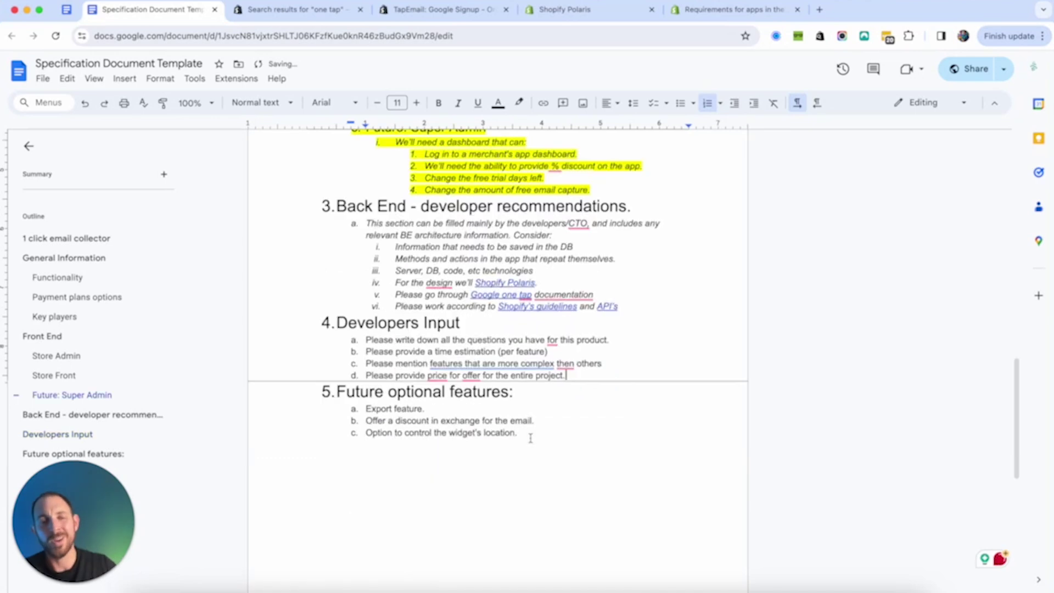
{"action": "scroll", "coordinate": [596, 400], "scroll_direction": "up", "scroll_amount": 1}
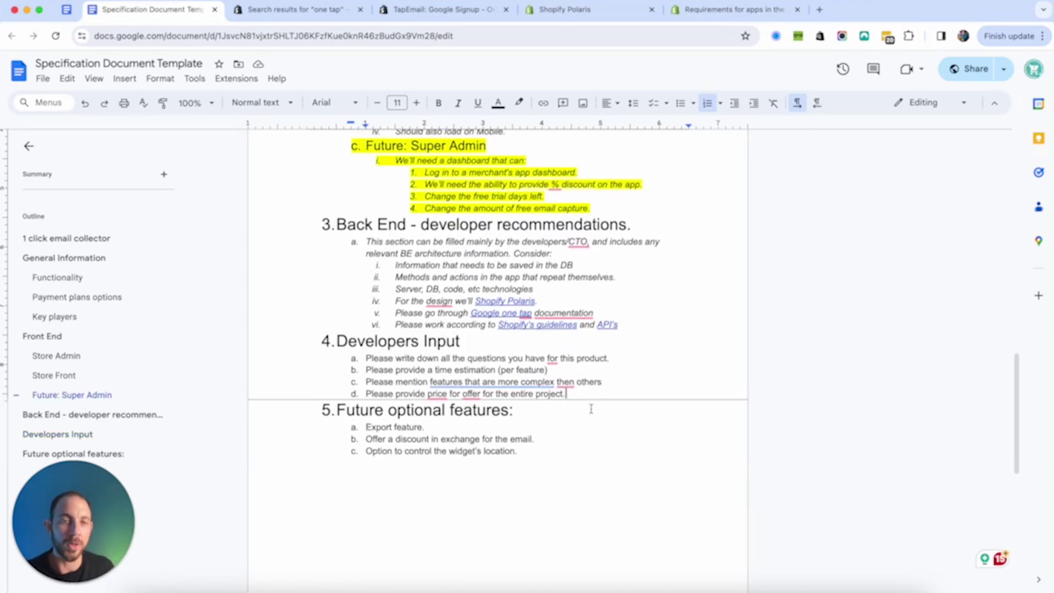
{"action": "scroll", "coordinate": [591, 410], "scroll_direction": "down", "scroll_amount": 3}
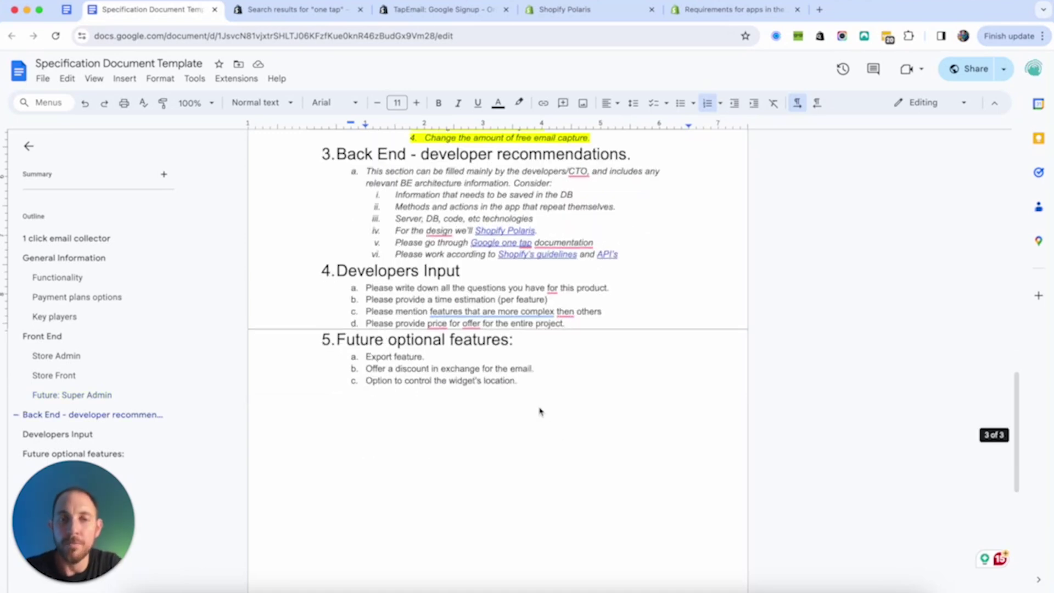
Add 'CSV file' as a sub-item under Export feature.
{"action": "left_click", "coordinate": [452, 359]}
{"action": "key", "text": "Return"}
{"action": "key", "text": "Tab"}
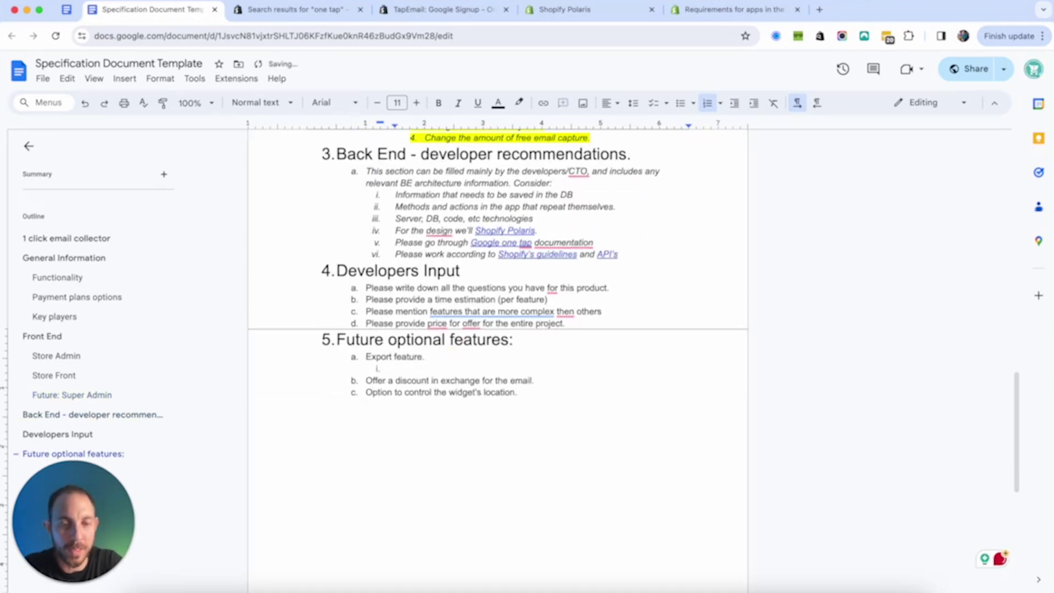
{"action": "type", "text": "CSV file"}
Under the discount feature, list discount types: % discount, Flat rate discount, and Free shipping.
{"action": "key", "text": "Down"}
{"action": "key", "text": "End"}
{"action": "key", "text": "Return"}
{"action": "key", "text": "Tab"}
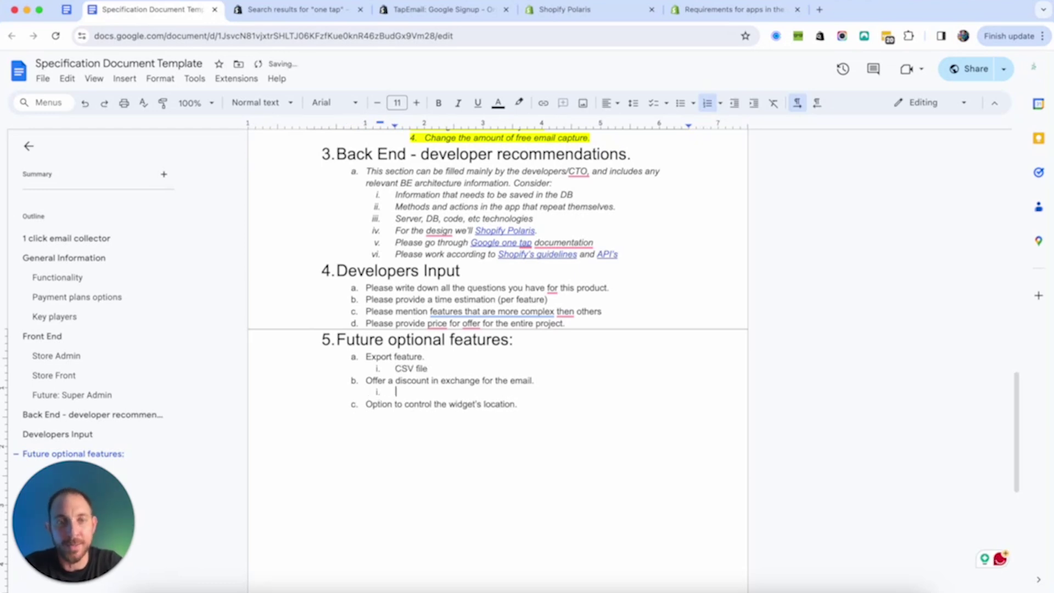
{"action": "type", "text": "Allow the m"}
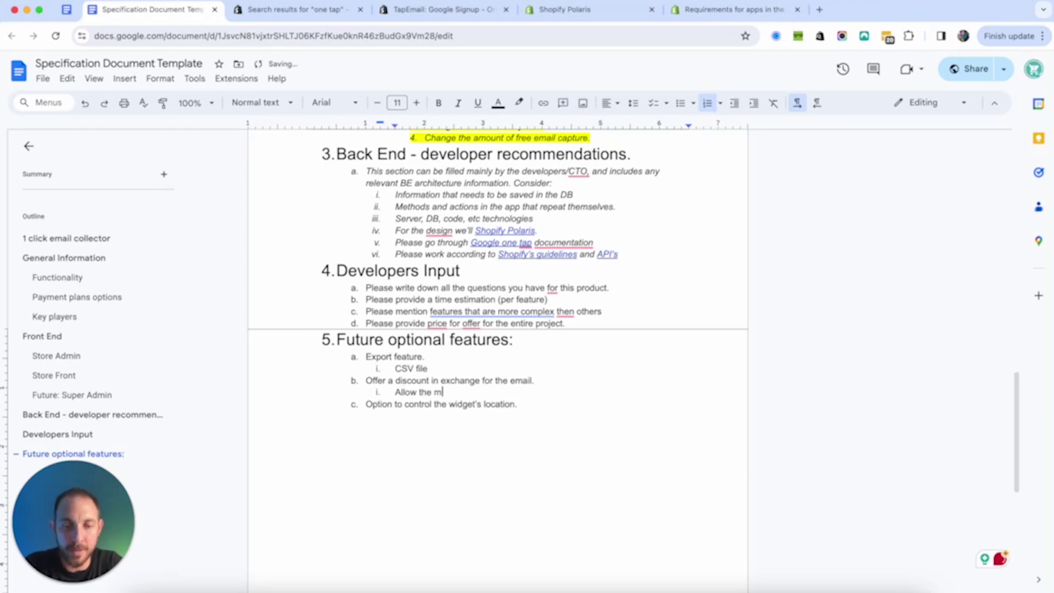
{"action": "type", "text": "erchant to set a discount for the merchant:"}
{"action": "key", "text": "Return"}
{"action": "key", "text": "Tab"}
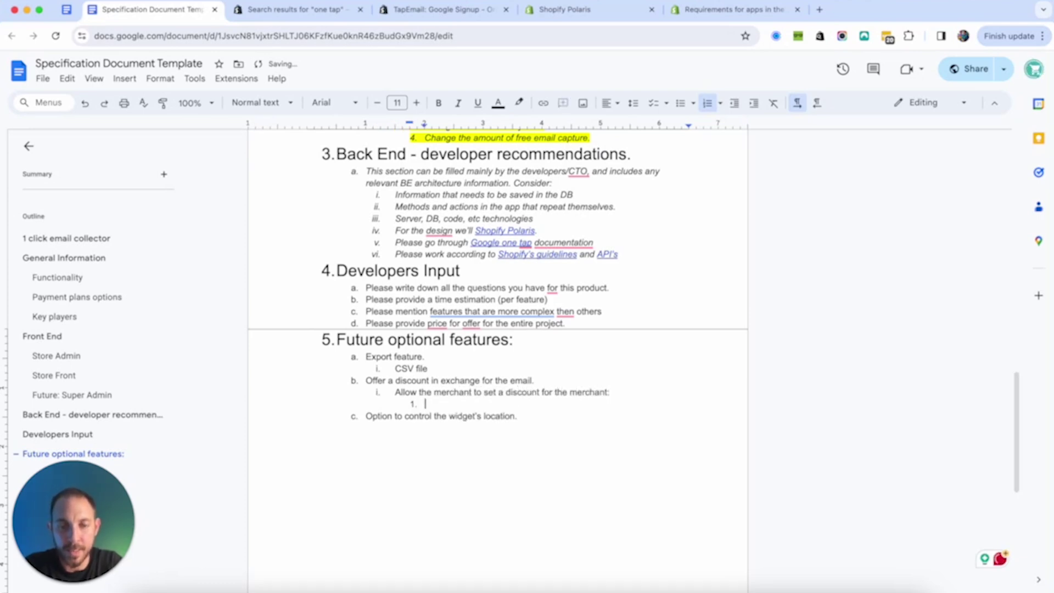
{"action": "type", "text": "% discount"}
{"action": "key", "text": "Return"}
{"action": "type", "text": "Flat ra"}
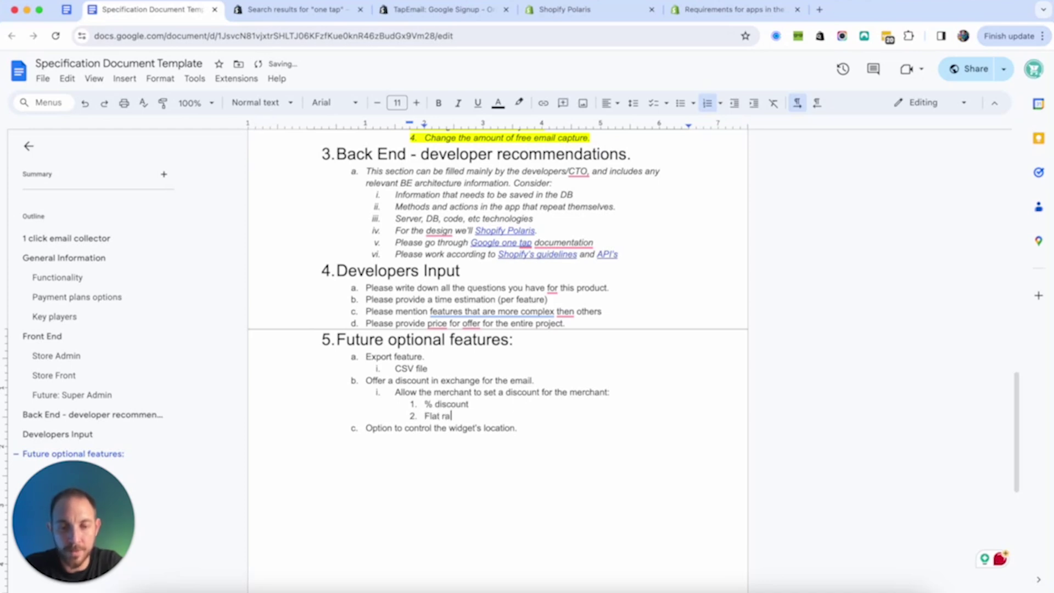
{"action": "type", "text": "te discount"}
{"action": "key", "text": "Return"}
{"action": "type", "text": "Free shipping"}
Add the merchant widget-text option defaulting to "Sign in and get XX% discount", and mark % discount Default (0).
{"action": "key", "text": "Return"}
{"action": "key", "text": "shift+Tab"}
{"action": "type", "text": "Allow merchant to control the text above the widget"}
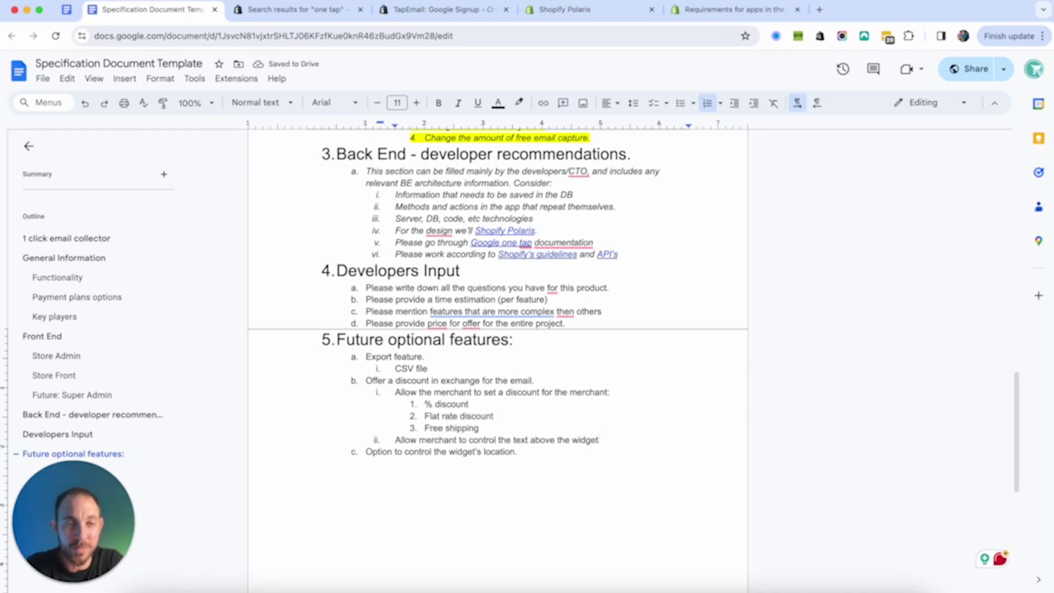
{"action": "key", "text": "Return"}
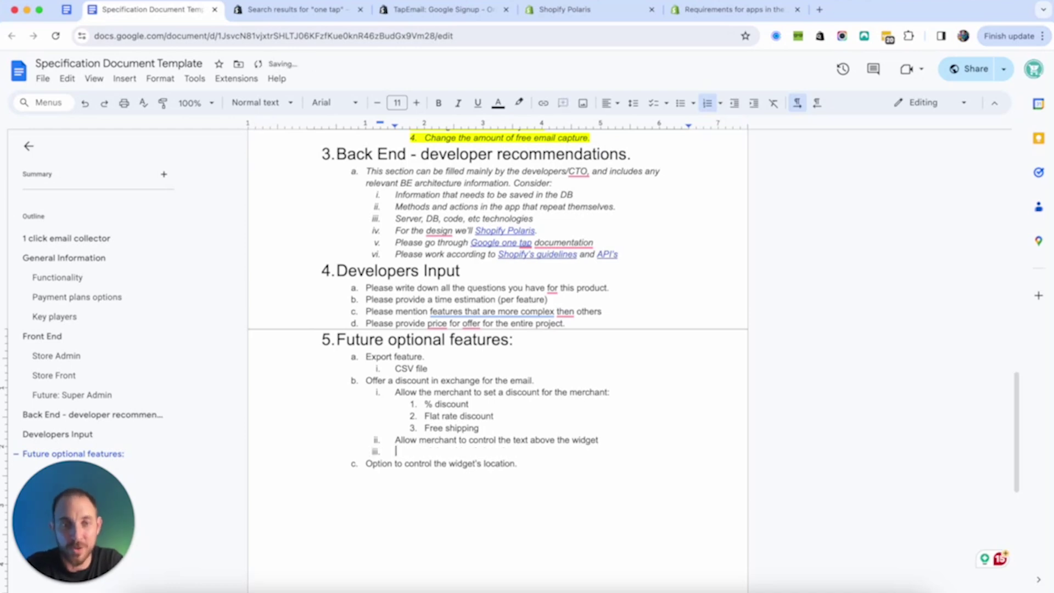
{"action": "key", "text": "Tab"}
{"action": "type", "text": "Defa"}
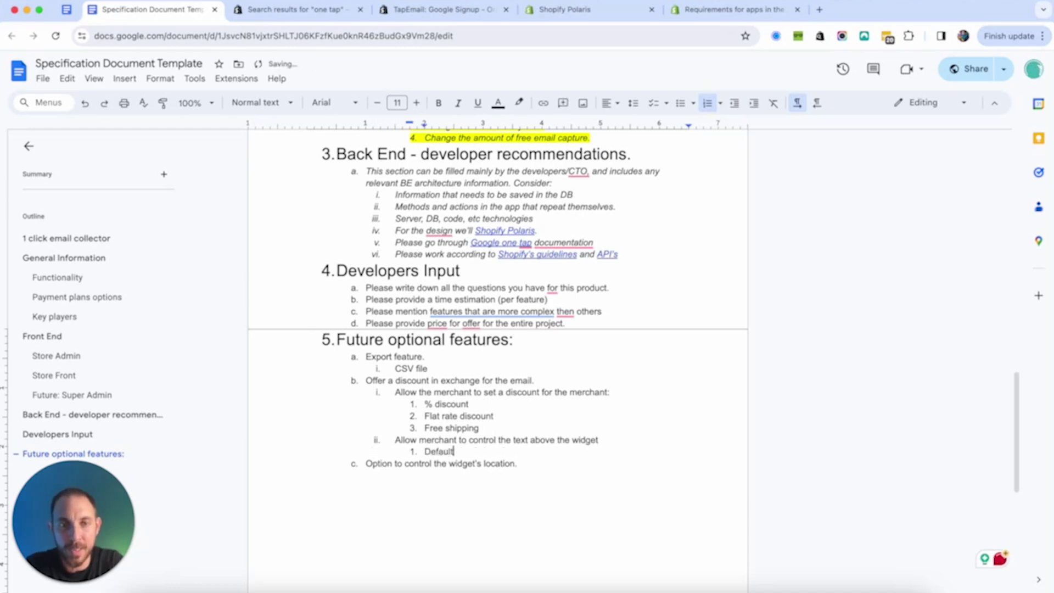
{"action": "type", "text": "ult:"}
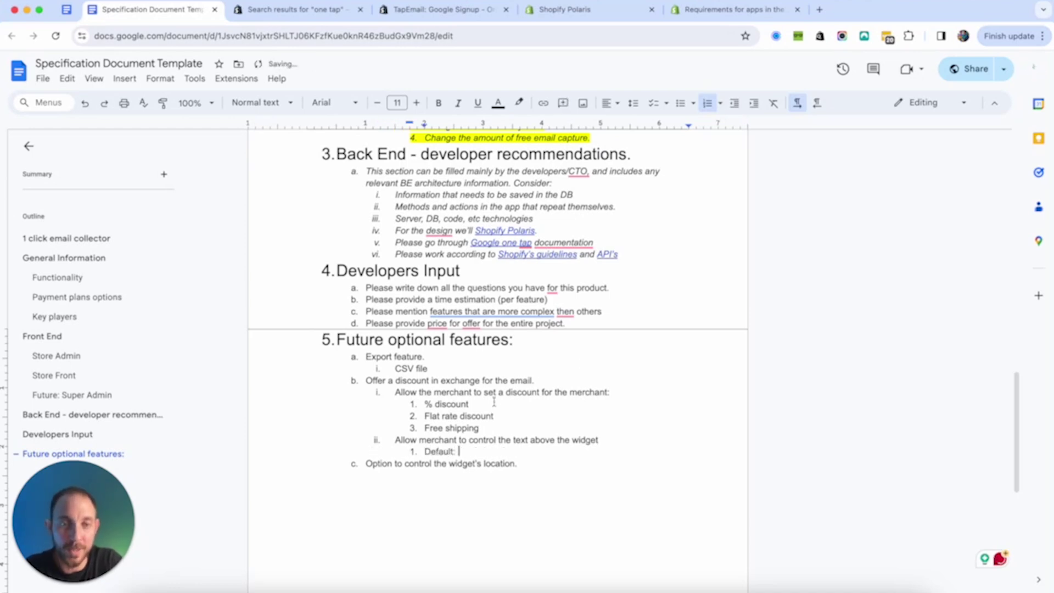
{"action": "left_click", "coordinate": [491, 404]}
{"action": "type", "text": "- Default (0)"}
{"action": "left_click", "coordinate": [477, 452]}
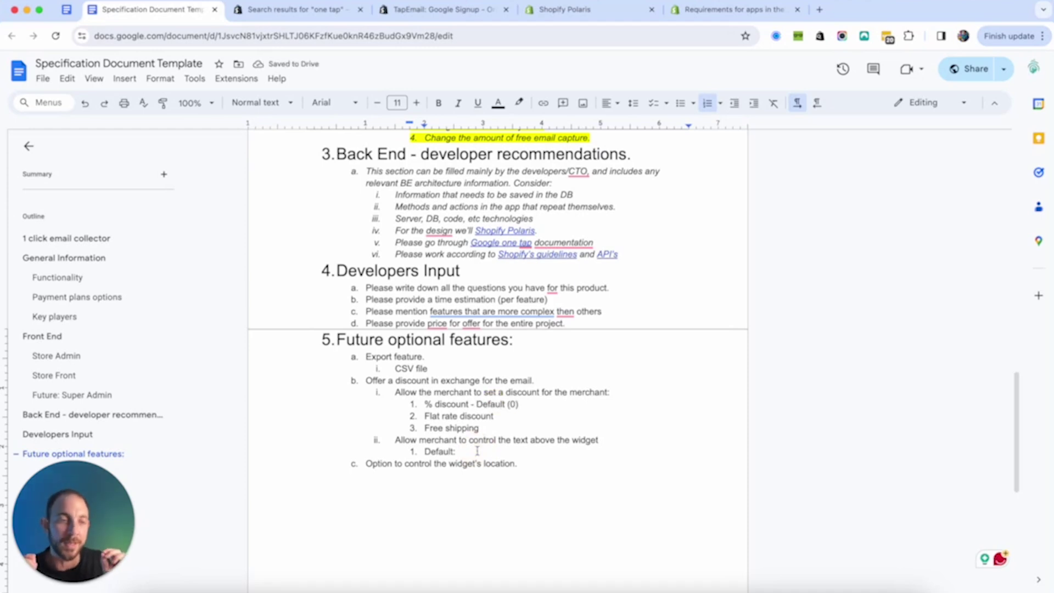
{"action": "scroll", "coordinate": [477, 451], "scroll_direction": "down", "scroll_amount": 1}
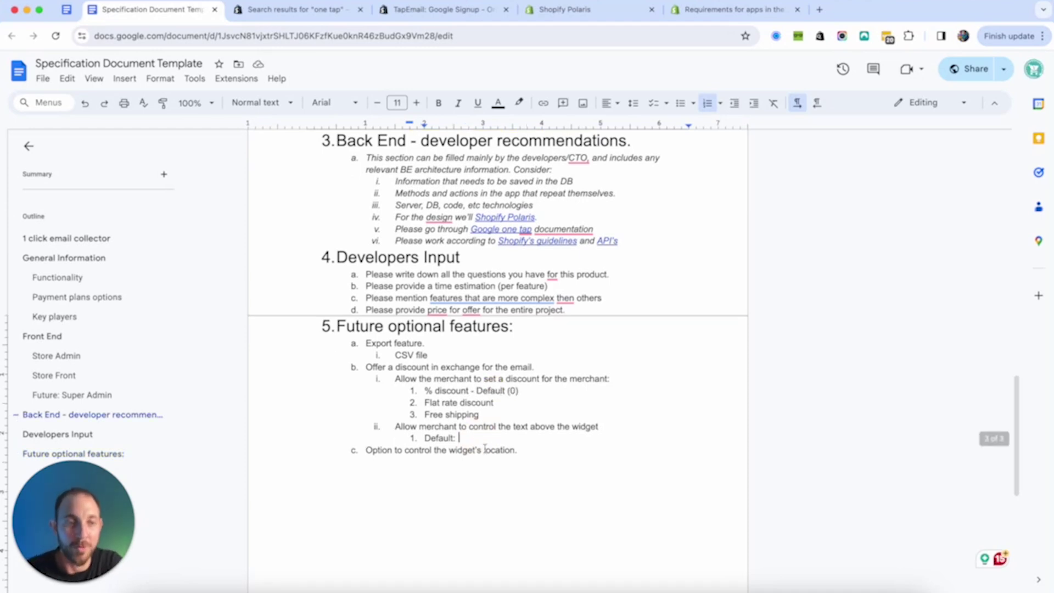
{"action": "type", "text": "\""}
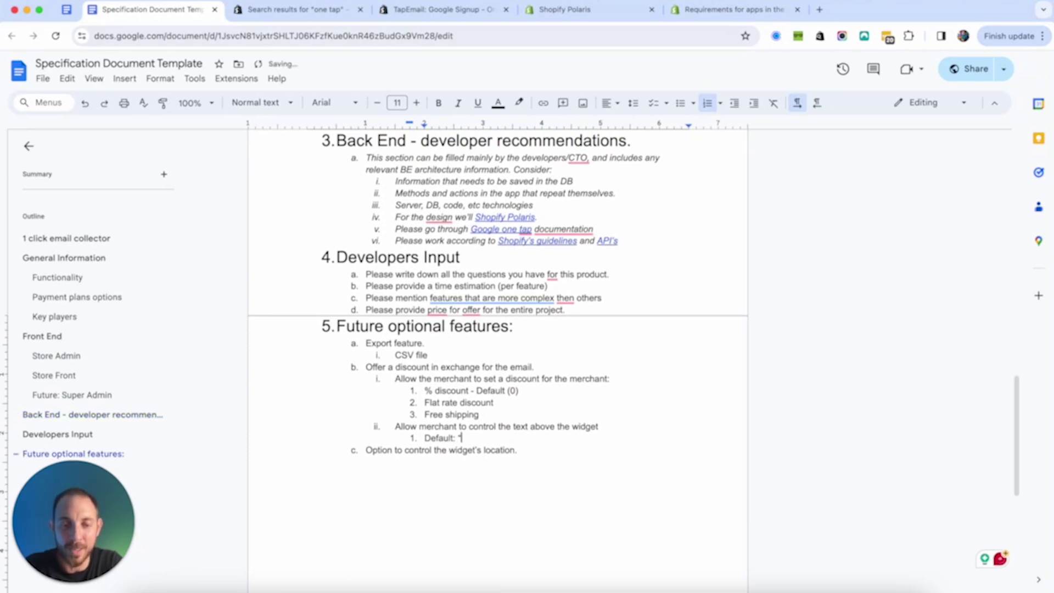
{"action": "type", "text": "Sign in and get XX% "}
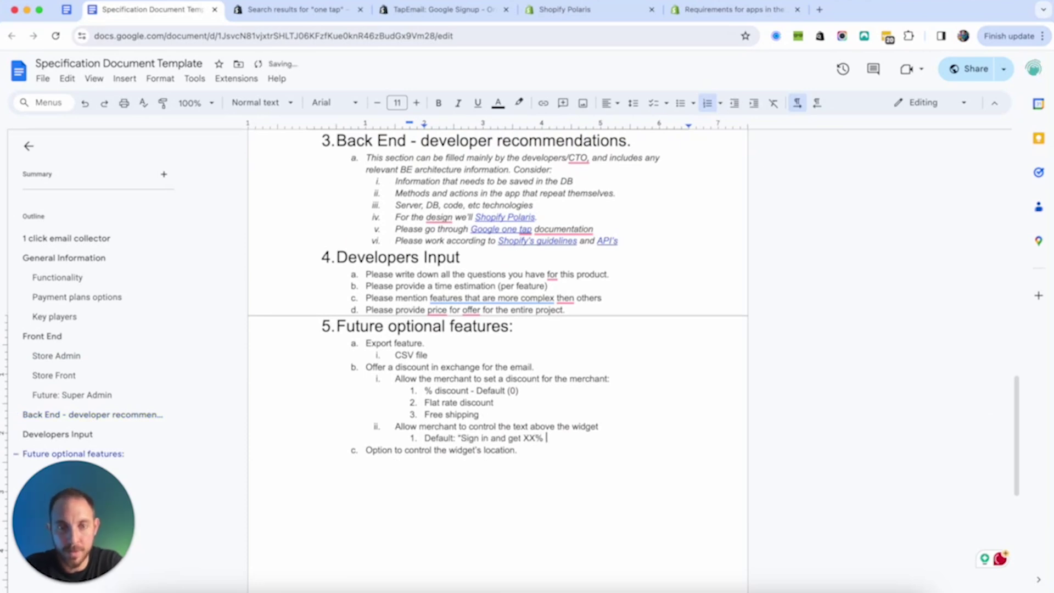
{"action": "type", "text": "discount\""}
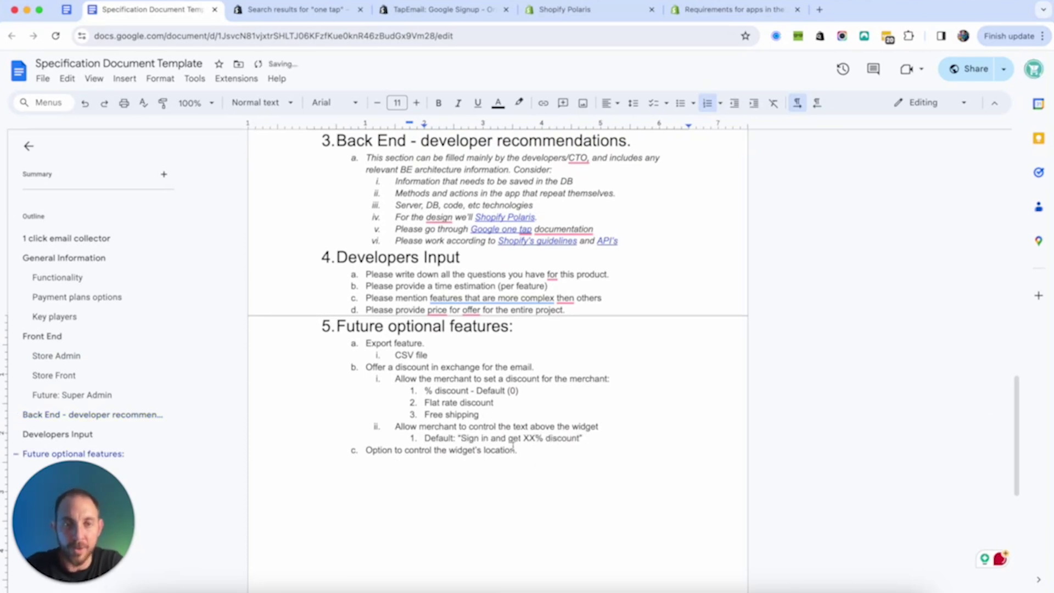
Under the widget-location option, suggest a drag-and-drop preview, or else fields to control location.
{"action": "left_click", "coordinate": [550, 453]}
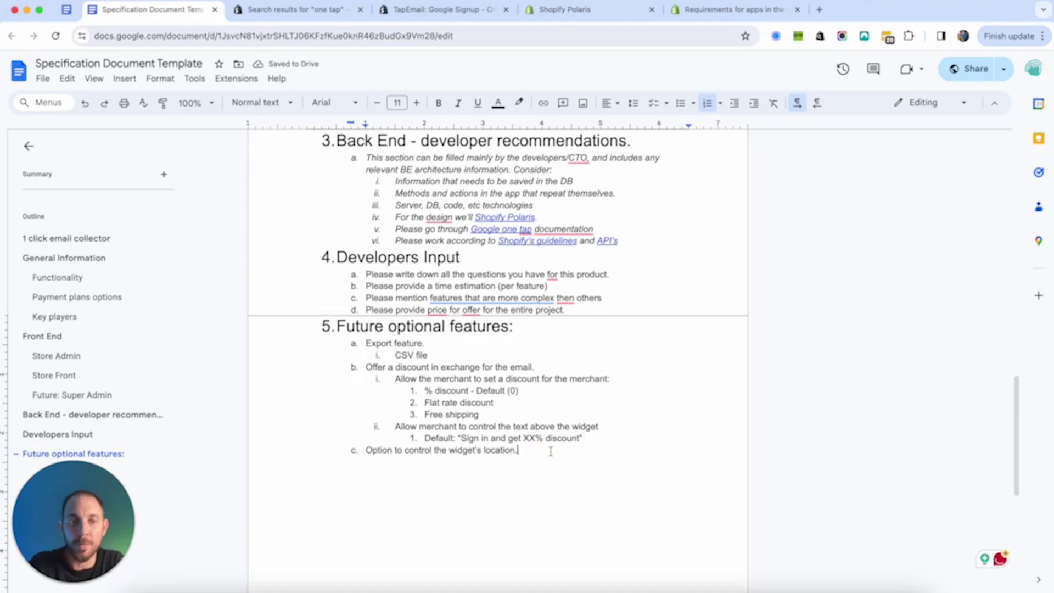
{"action": "key", "text": "Return"}
{"action": "key", "text": "Tab"}
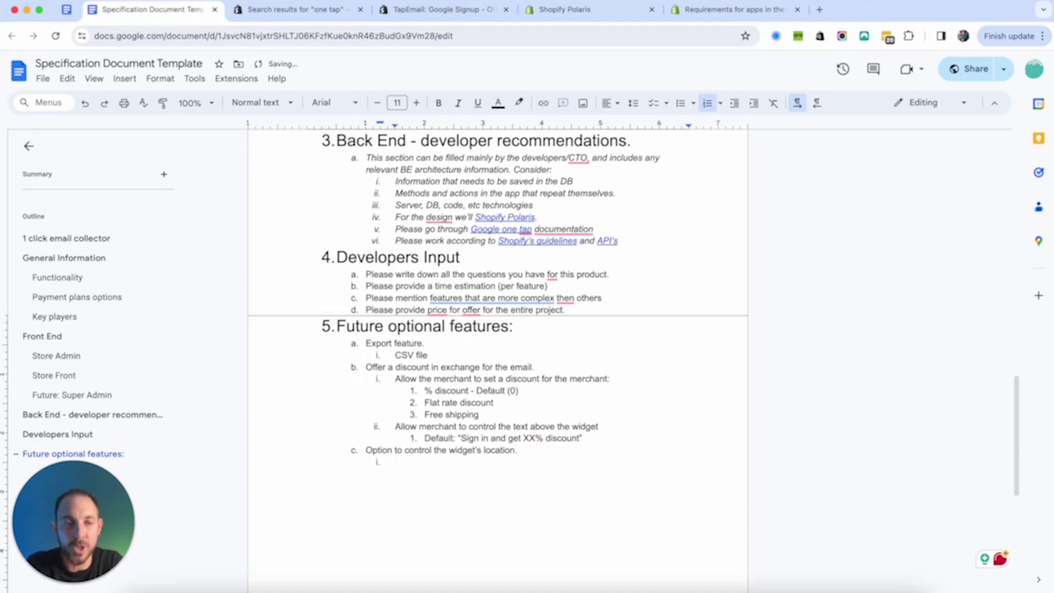
{"action": "type", "text": "If possible, allow it with a preview and a drag and "}
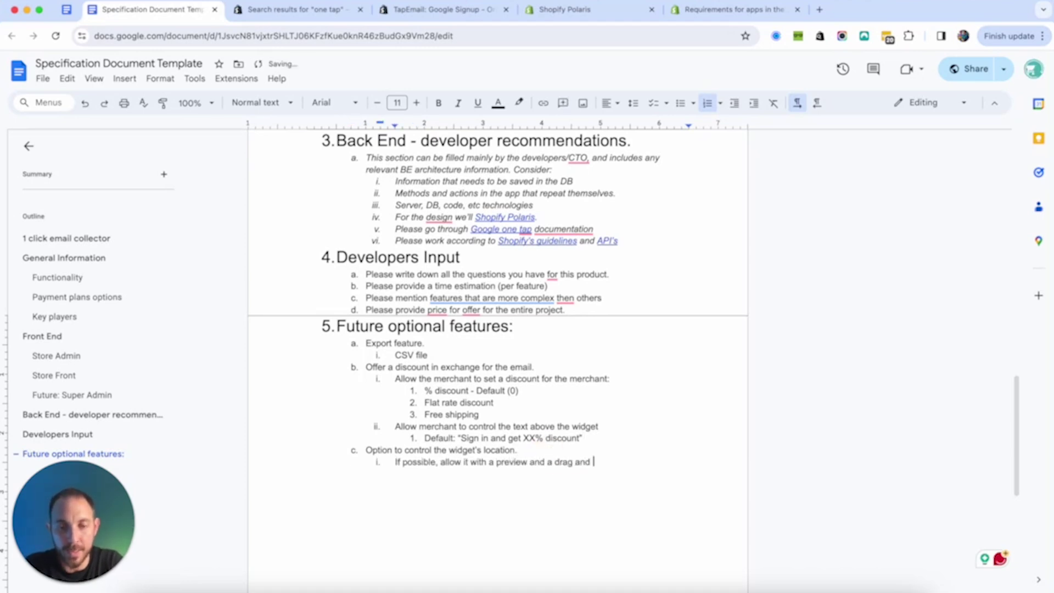
{"action": "type", "text": "drop."}
{"action": "key", "text": "Return"}
{"action": "type", "text": "If not, just provide a few "}
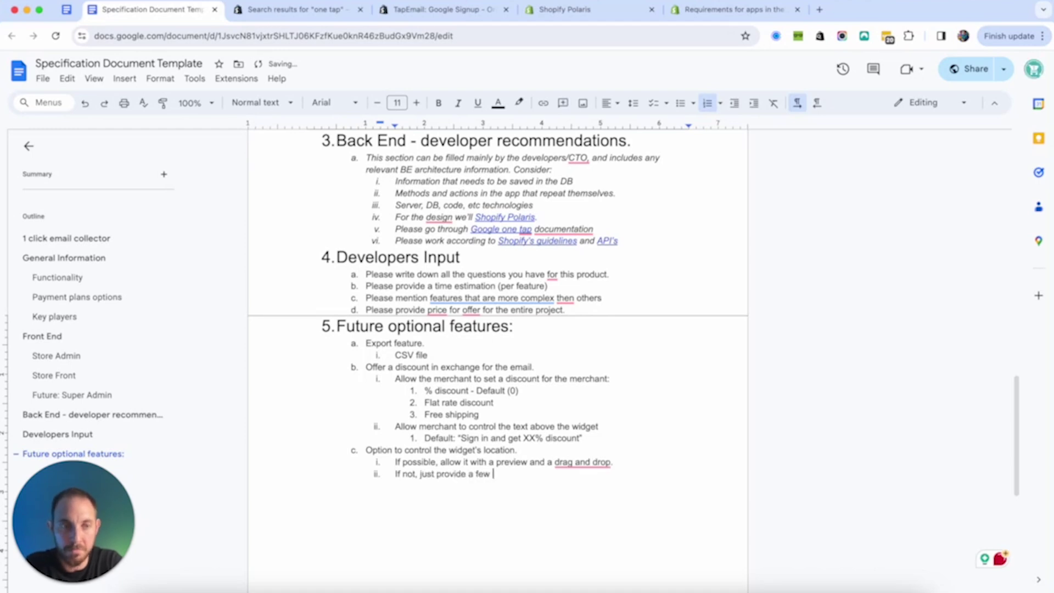
{"action": "type", "text": "options or fields to control the location:"}
Nest 'Distance from top, bottom, left, right in %' under the fields sub-point, then outdent.
{"action": "key", "text": "Return"}
{"action": "key", "text": "Tab"}
{"action": "type", "text": "Height"}
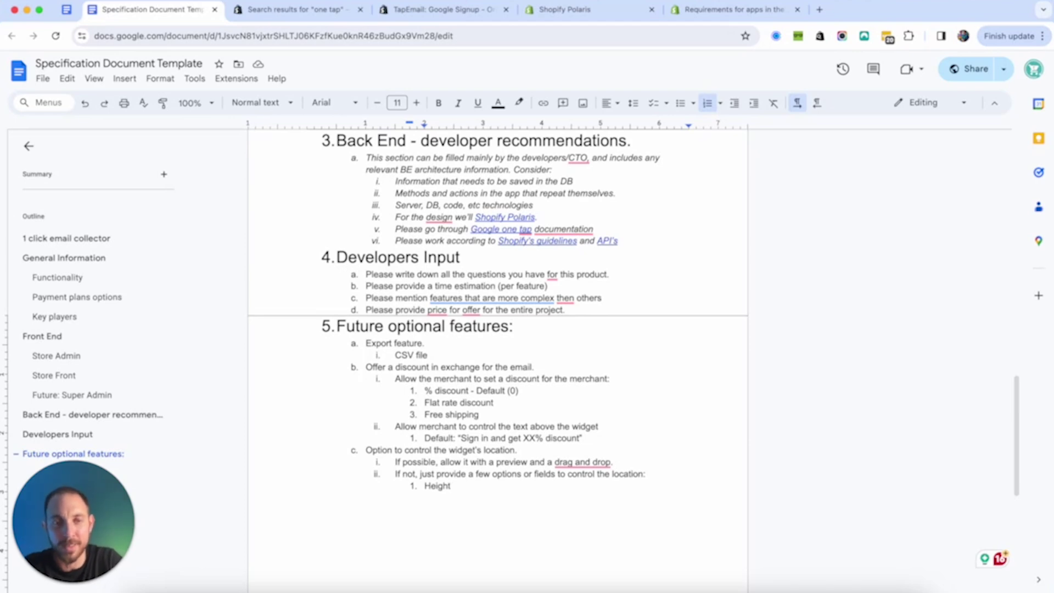
{"action": "key", "text": "BackSpace"}
{"action": "key", "text": "BackSpace"}
{"action": "key", "text": "BackSpace"}
{"action": "key", "text": "BackSpace"}
{"action": "key", "text": "BackSpace"}
{"action": "key", "text": "BackSpace"}
{"action": "type", "text": "Distance from top, bottom, "}
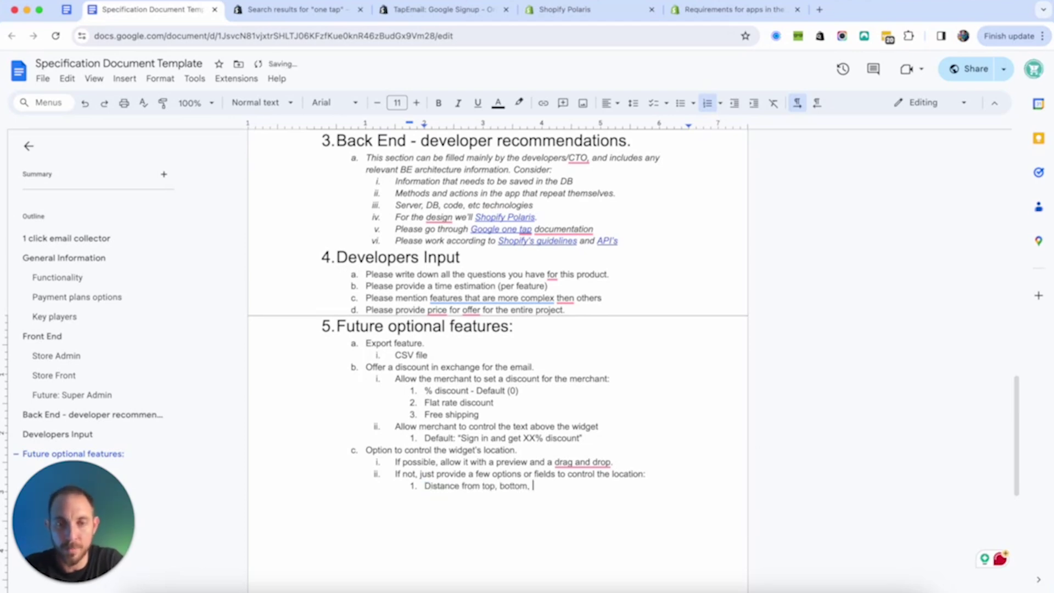
{"action": "type", "text": "left, right in %"}
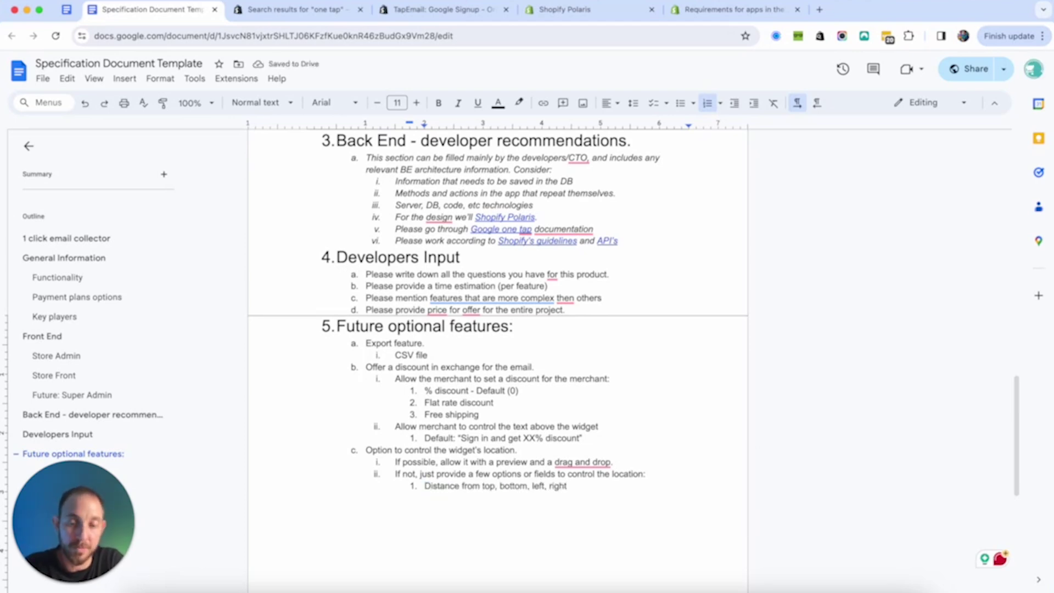
{"action": "key", "text": "Return"}
{"action": "key", "text": "shift+Tab"}
{"action": "key", "text": "shift+Tab"}
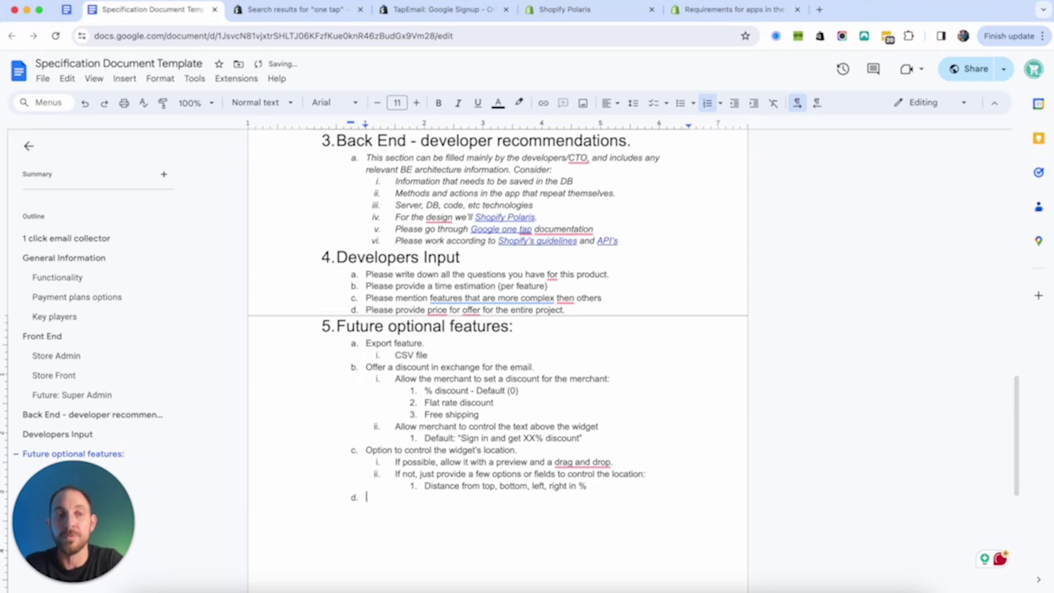
Add an 'Analytics:' feature with a sub-item for an analytics table atop the dashboard.
{"action": "type", "text": "Analytics:"}
{"action": "key", "text": "Return"}
{"action": "key", "text": "Tab"}
{"action": "type", "text": "Add analytics ta"}
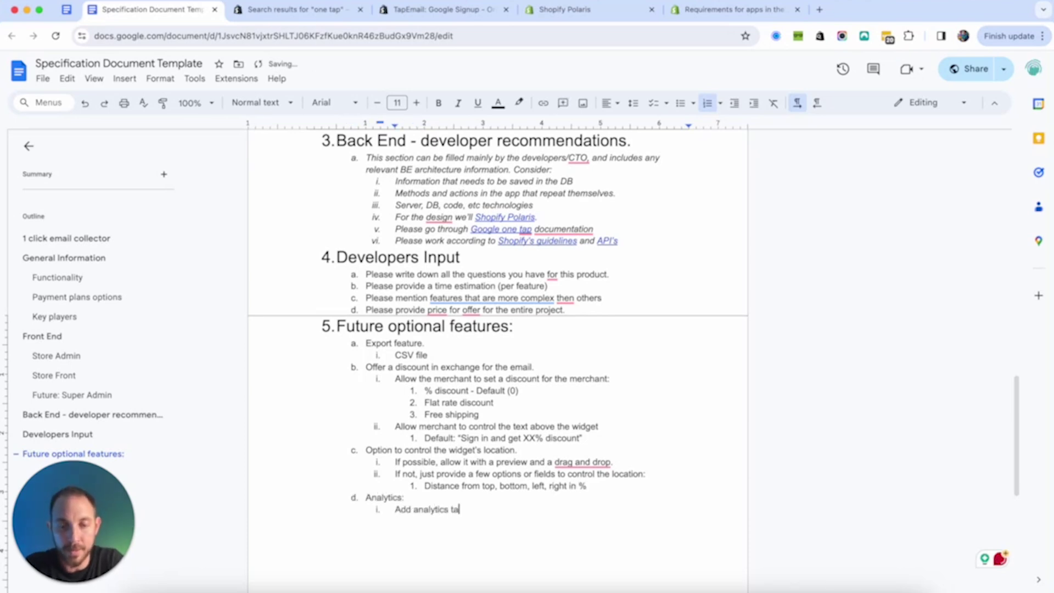
{"action": "type", "text": "ble to the top o"}
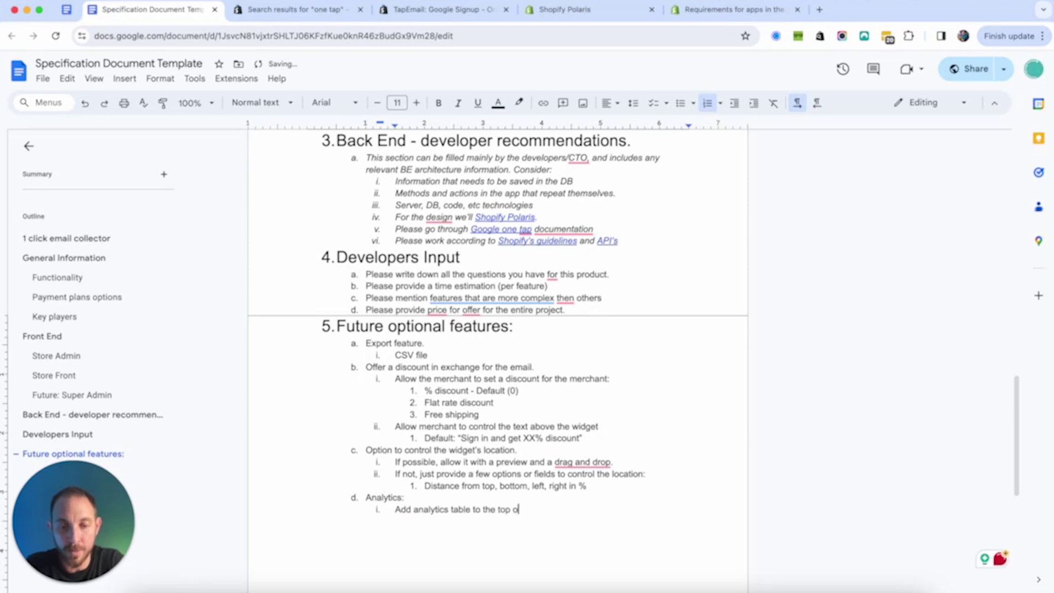
{"action": "type", "text": "f the dashboard (between the button and the table of subscribers):"}
List the metrics Impressions, Subscribers and CVR with short explanations under the table item.
{"action": "key", "text": "Return"}
{"action": "key", "text": "Tab"}
{"action": "type", "text": "Impressions (how many customers saw the widg"}
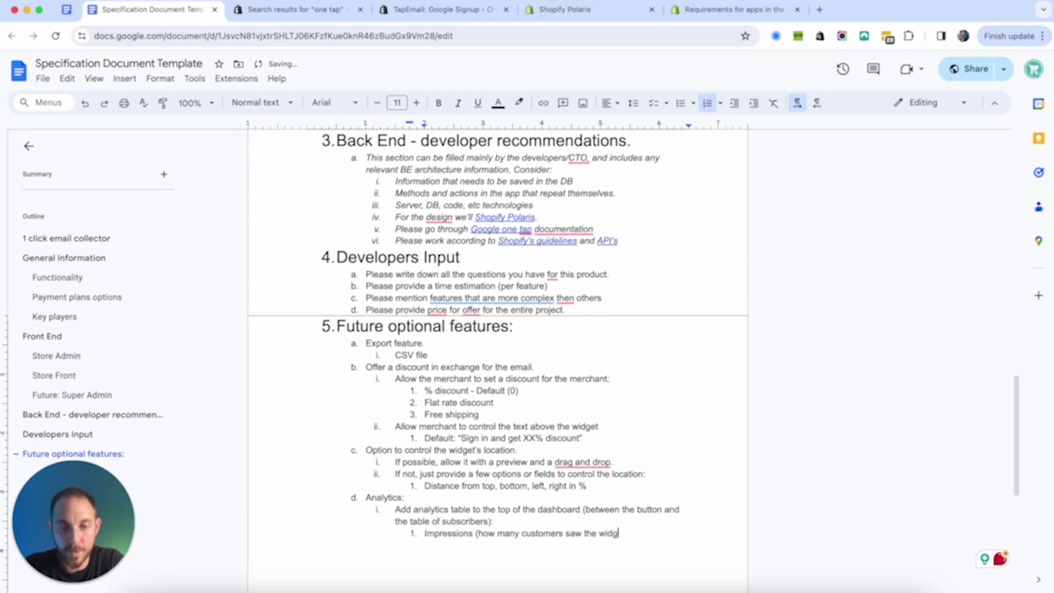
{"action": "type", "text": "et)"}
{"action": "key", "text": "Return"}
{"action": "type", "text": "Subscribers (how m"}
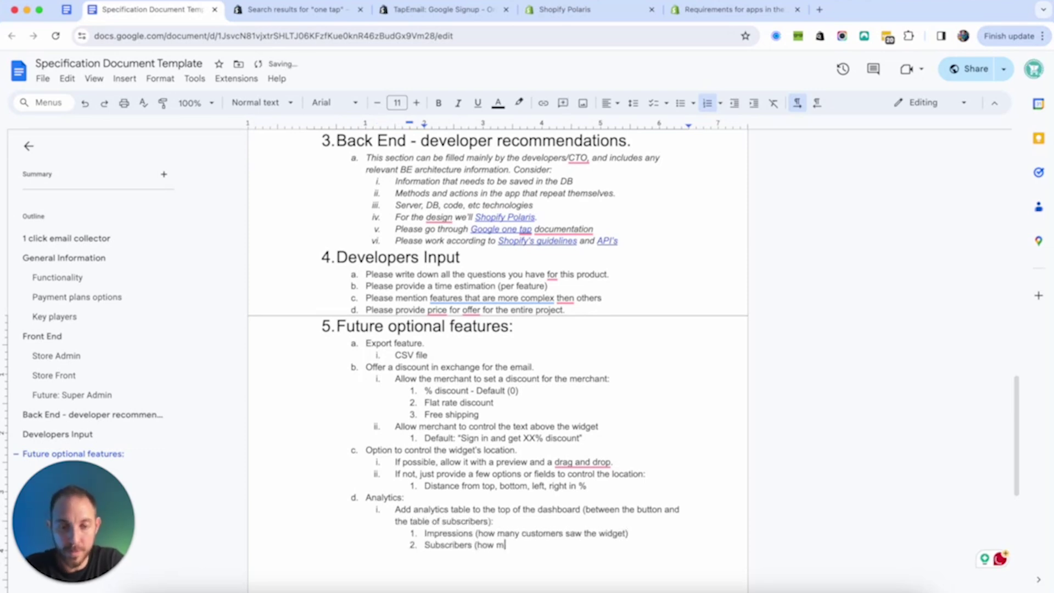
{"action": "type", "text": "any gave their email addresses)"}
{"action": "key", "text": "Return"}
{"action": "type", "text": "CVR (our"}
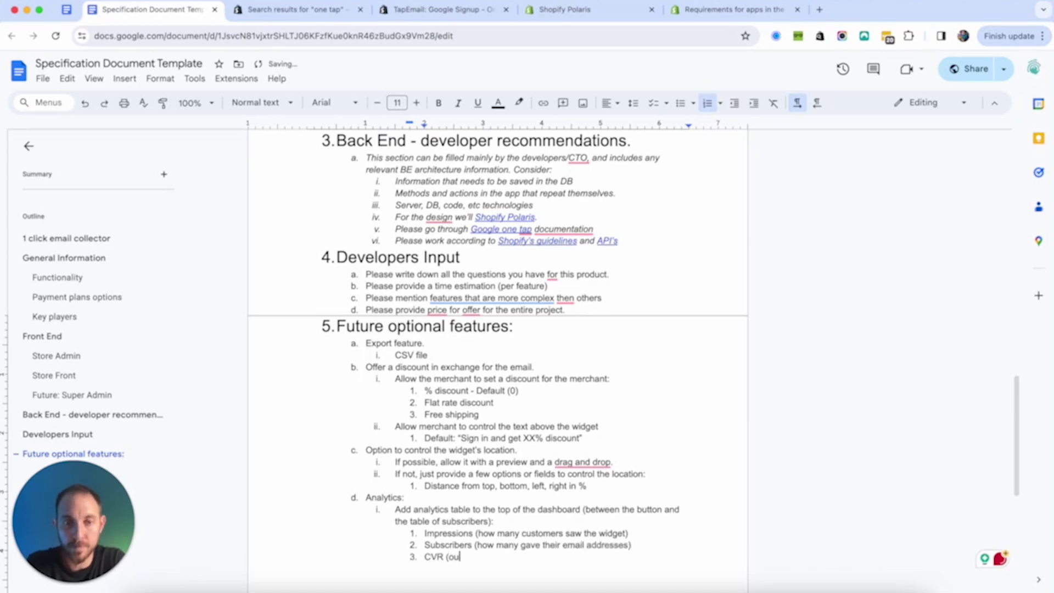
{"action": "key", "text": "BackSpace"}
{"action": "key", "text": "BackSpace"}
{"action": "key", "text": "BackSpace"}
{"action": "key", "text": "BackSpace"}
{"action": "type", "text": "how many subscribers out of "}
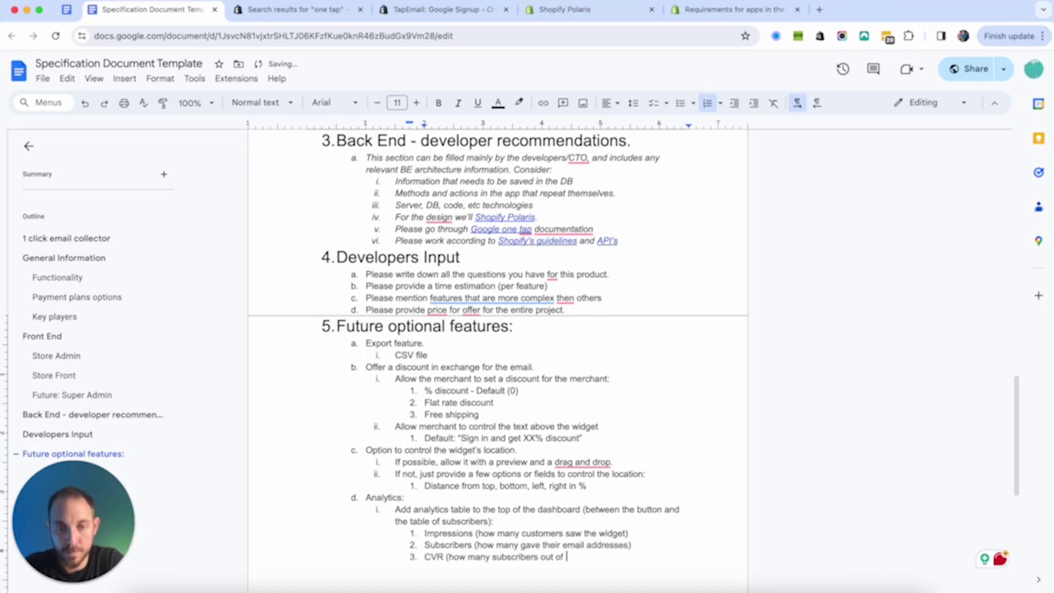
{"action": "type", "text": "subscribers)"}
Add 'Revenue: revenue generated from subscribers.', fixing its spelling, and begin a new feature item.
{"action": "key", "text": "Return"}
{"action": "type", "text": "Revenu: revenue genera"}
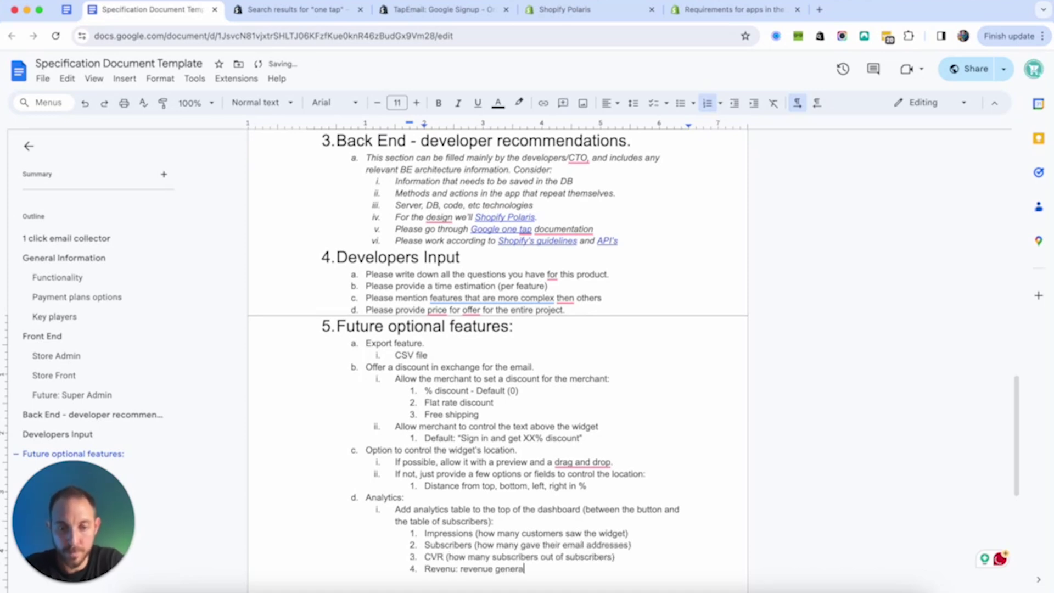
{"action": "type", "text": "ted from subscribers."}
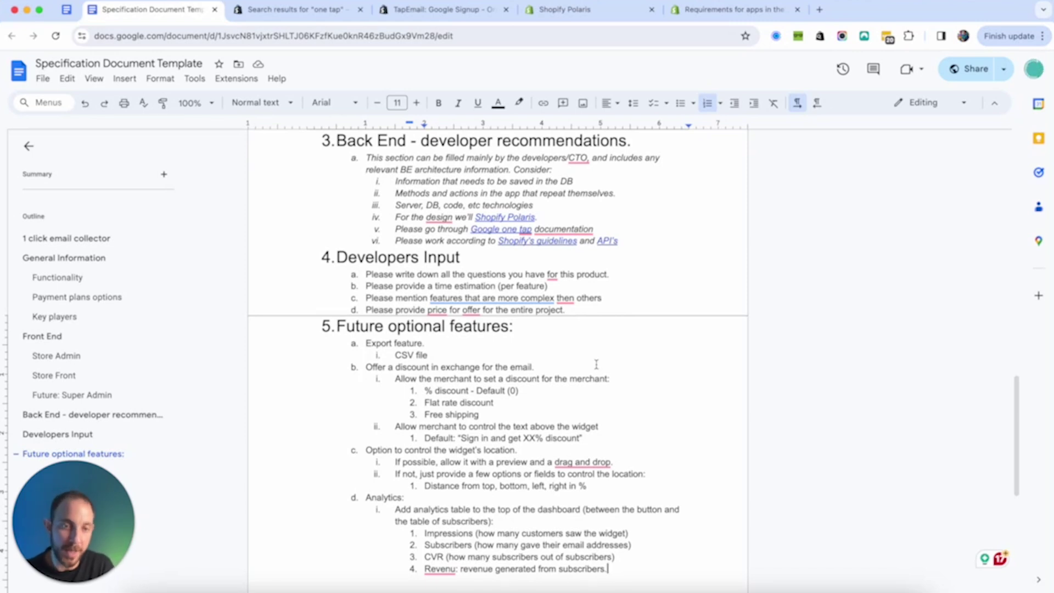
{"action": "left_click", "coordinate": [456, 569]}
{"action": "type", "text": "e"}
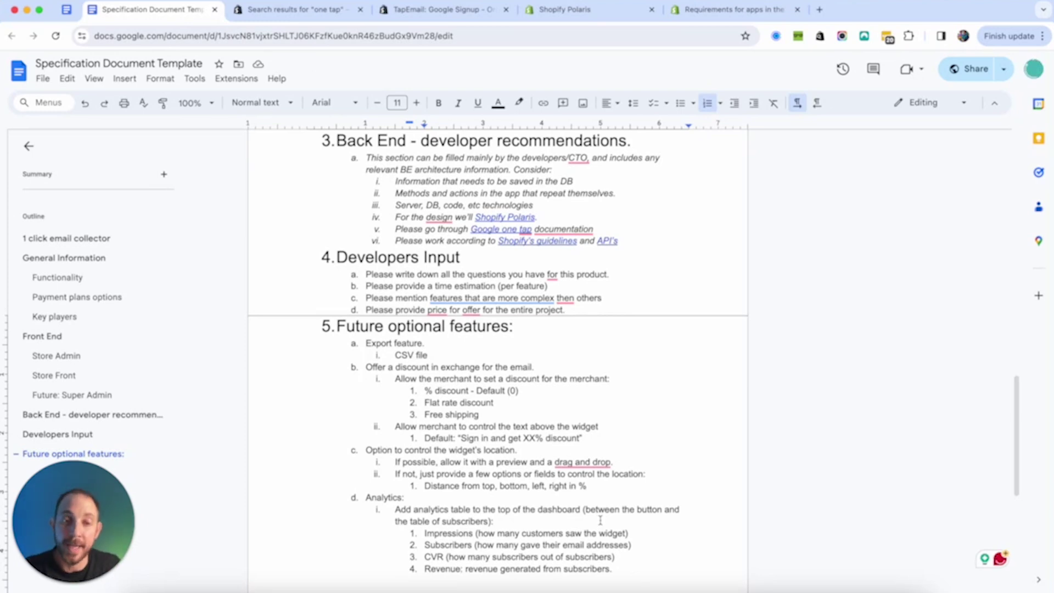
{"action": "scroll", "coordinate": [609, 517], "scroll_direction": "down", "scroll_amount": 2}
{"action": "type", "text": ":"}
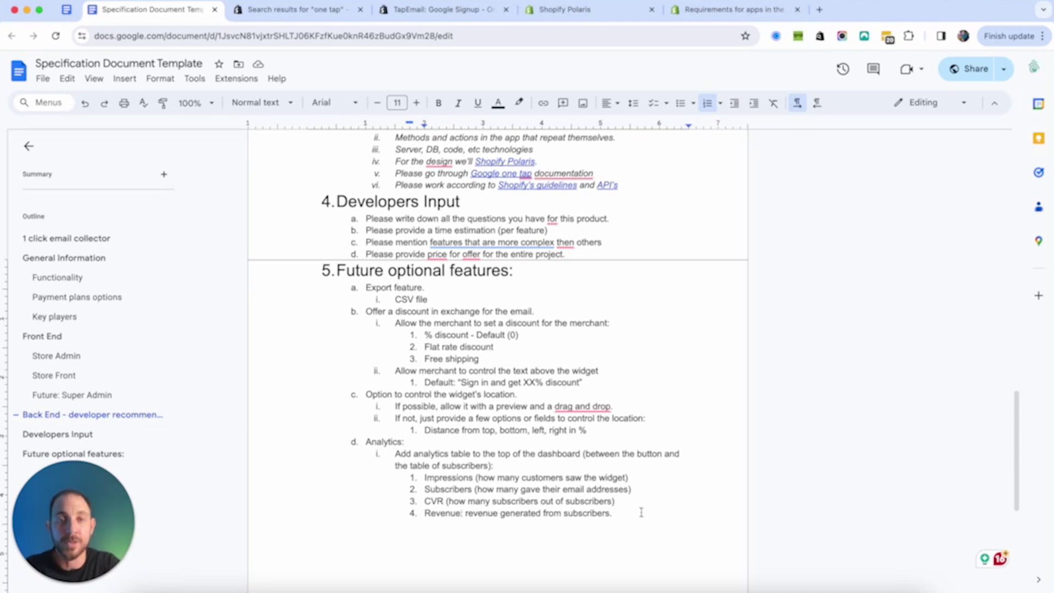
{"action": "left_click", "coordinate": [641, 512]}
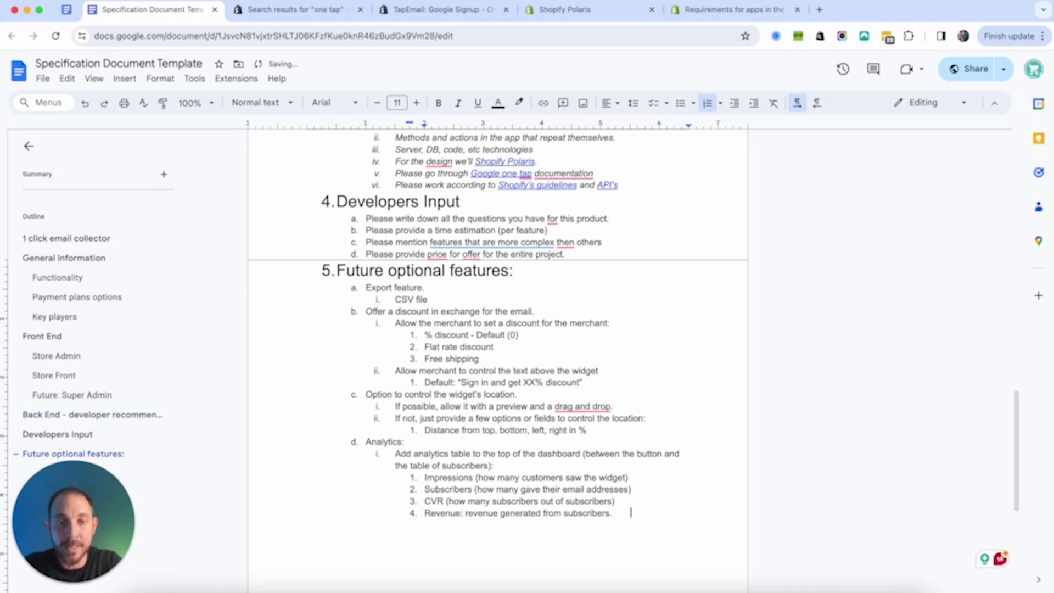
{"action": "key", "text": "Return"}
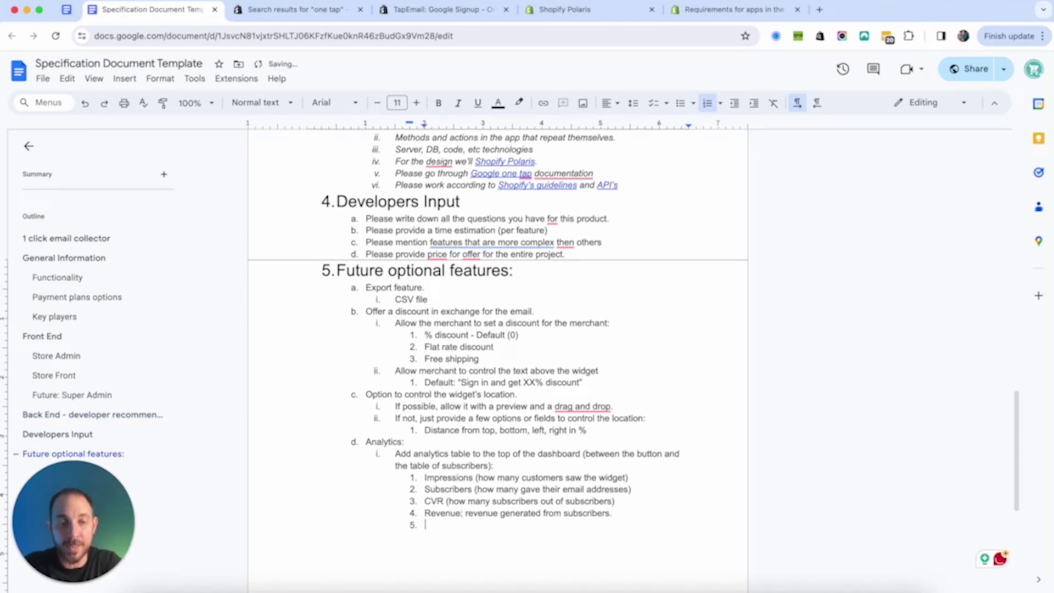
{"action": "key", "text": "shift+Tab"}
{"action": "key", "text": "shift+Tab"}
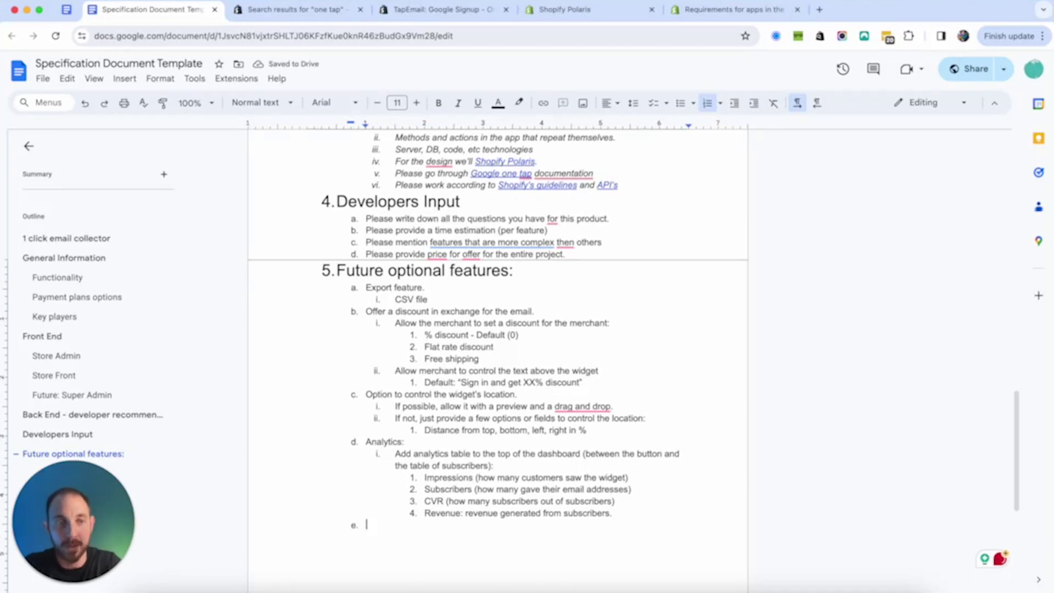
Add a 'CVR boosters:' feature with an 'Add a timer' sub-point beneath it.
{"action": "type", "text": "CVR boosters:"}
{"action": "key", "text": "Return"}
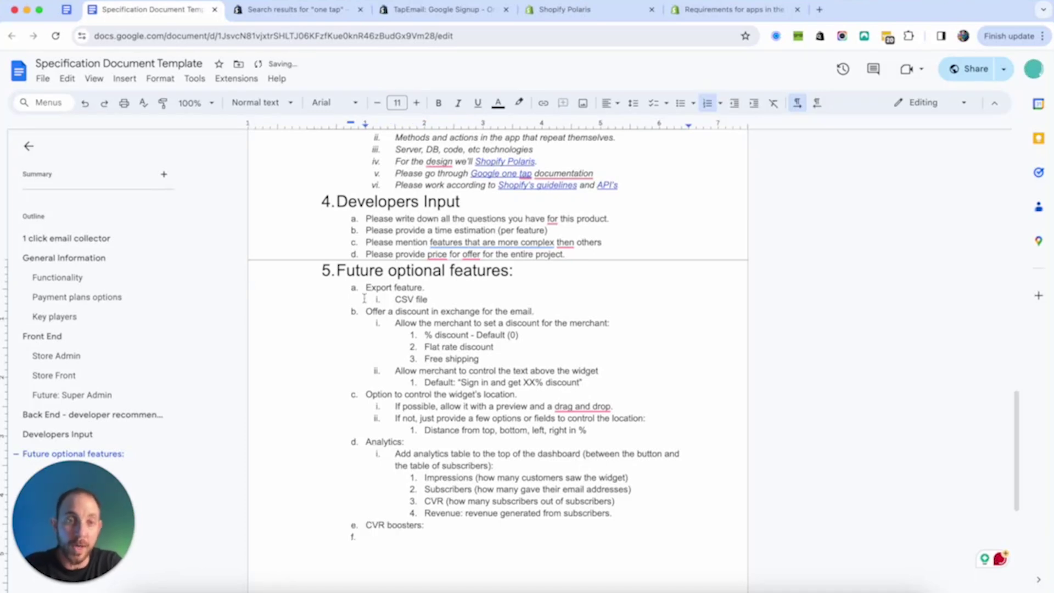
{"action": "left_click_drag", "start_coordinate": [364, 311], "coordinate": [501, 358]}
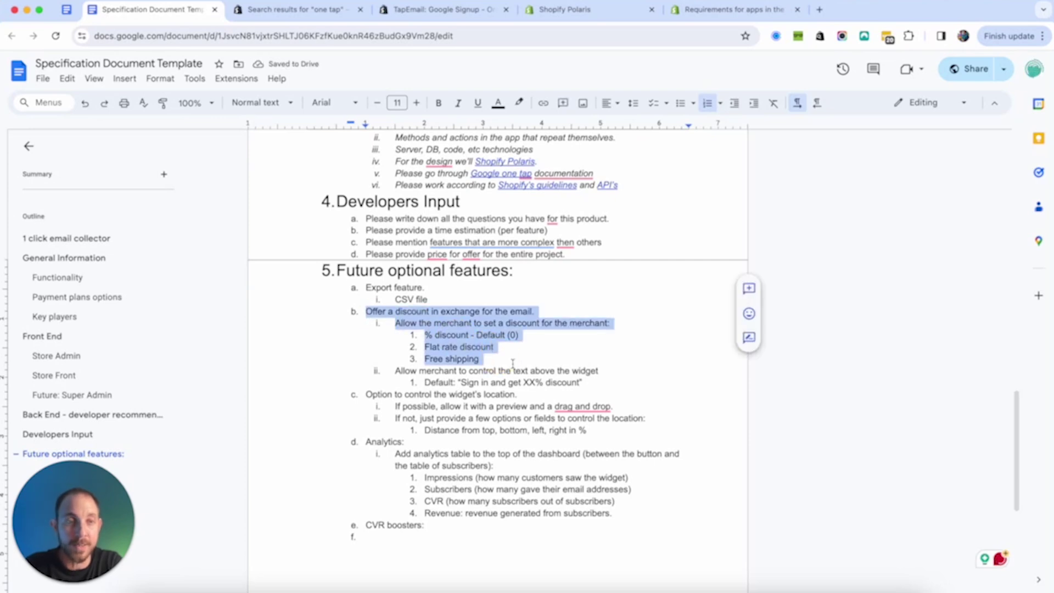
{"action": "left_click", "coordinate": [388, 537]}
{"action": "key", "text": "Tab"}
{"action": "type", "text": "M"}
{"action": "key", "text": "BackSpace"}
{"action": "type", "text": "Add a timer"}
Add the first nested timer option: 'Allow merchants to limit the time for the discount.'.
{"action": "key", "text": "Return"}
{"action": "key", "text": "Tab"}
{"action": "type", "text": "Allow merchans to"}
{"action": "key", "text": "Left"}
{"action": "key", "text": "Left"}
{"action": "key", "text": "Left"}
{"action": "key", "text": "Left"}
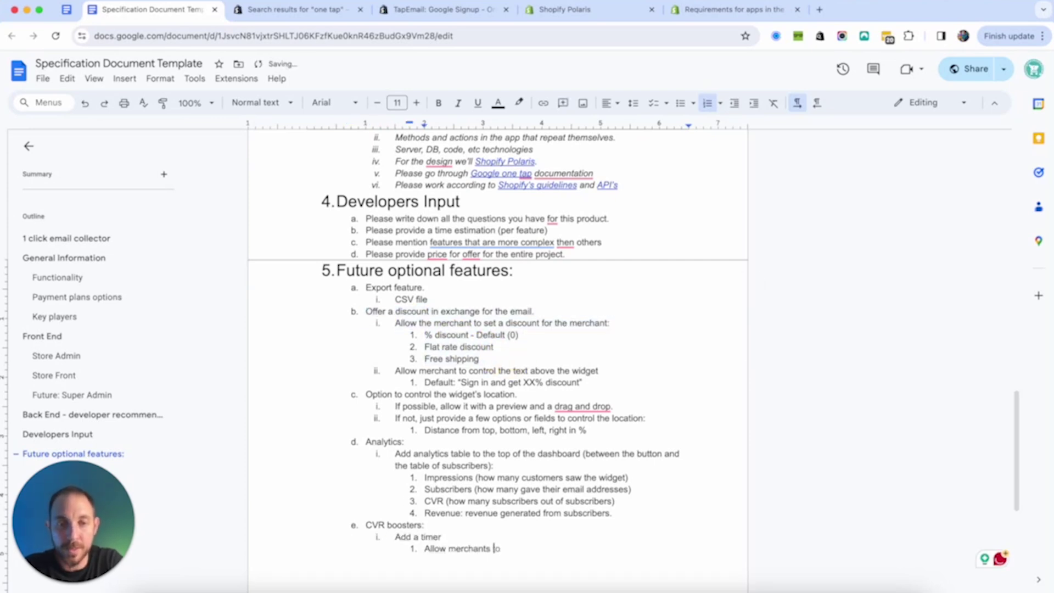
{"action": "key", "text": "End"}
{"action": "type", "text": "limit the time for "}
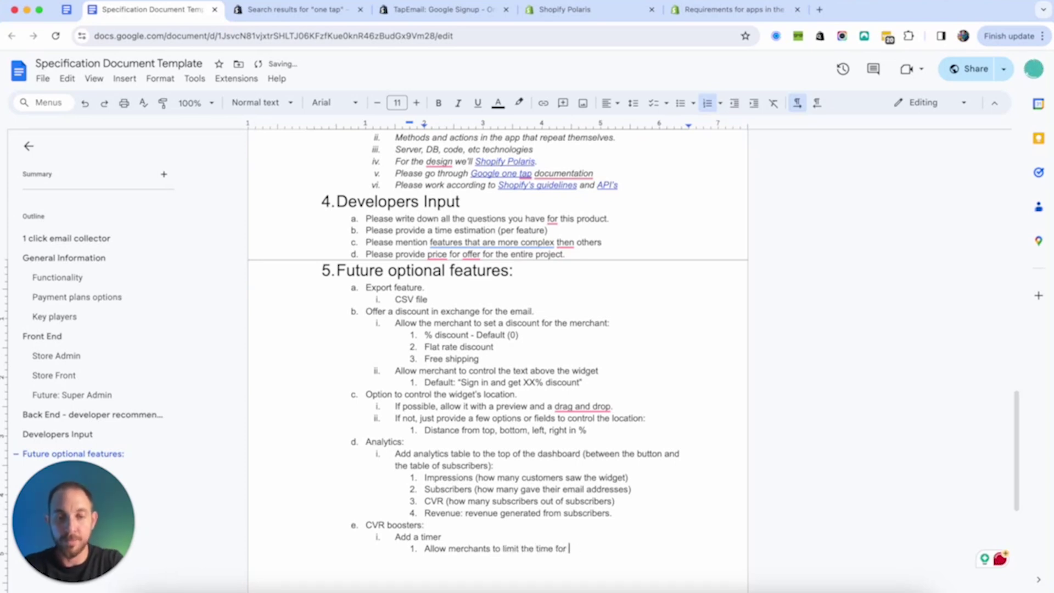
{"action": "type", "text": "the die"}
{"action": "type", "text": "count."}
{"action": "key", "text": "Return"}
Duplicate that timer option as a second item, replacing 'discount' with 'widget'.
{"action": "triple_click", "coordinate": [593, 549]}
{"action": "key", "text": "ctrl+c"}
{"action": "left_click", "coordinate": [537, 558]}
{"action": "key", "text": "ctrl+v"}
{"action": "double_click", "coordinate": [604, 561]}
{"action": "type", "text": "widget"}
{"action": "scroll", "coordinate": [590, 530], "scroll_direction": "down", "scroll_amount": 1}
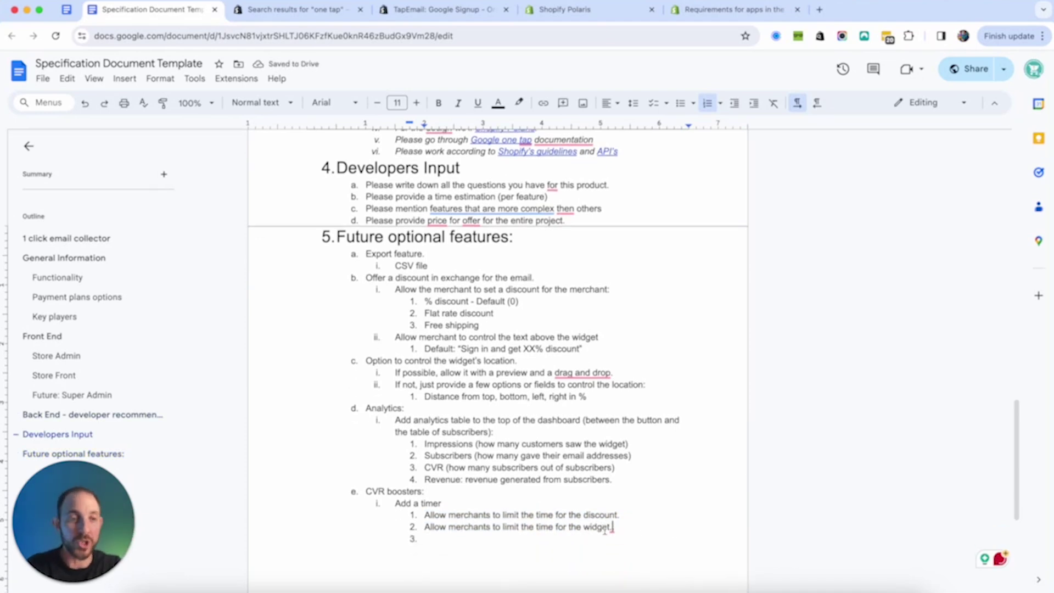
Write the third timer option: a field to control the timer design.
{"action": "left_click", "coordinate": [536, 539]}
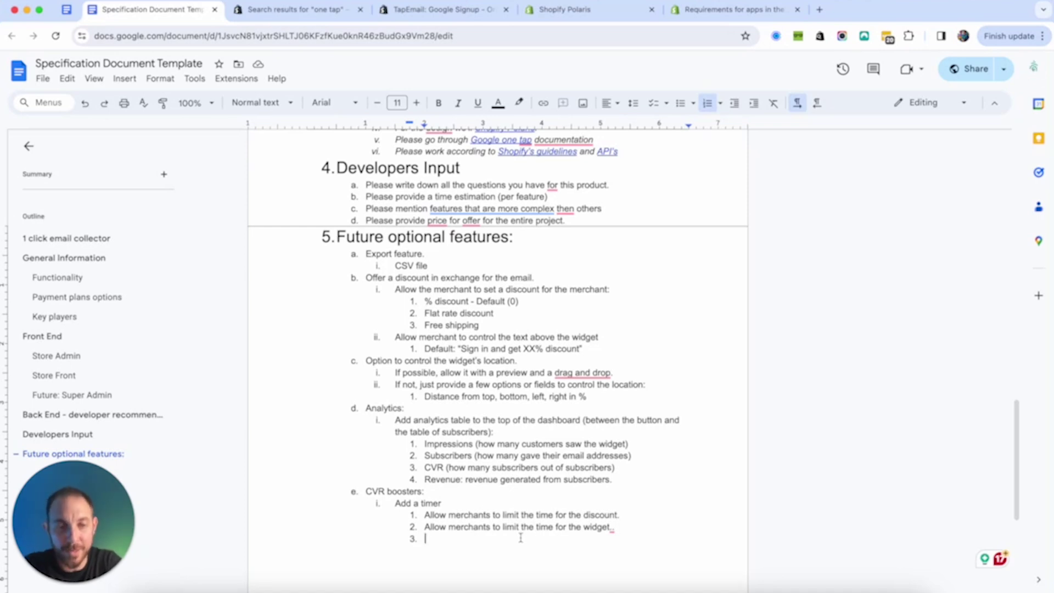
{"action": "type", "text": "We'll need a field to control the"}
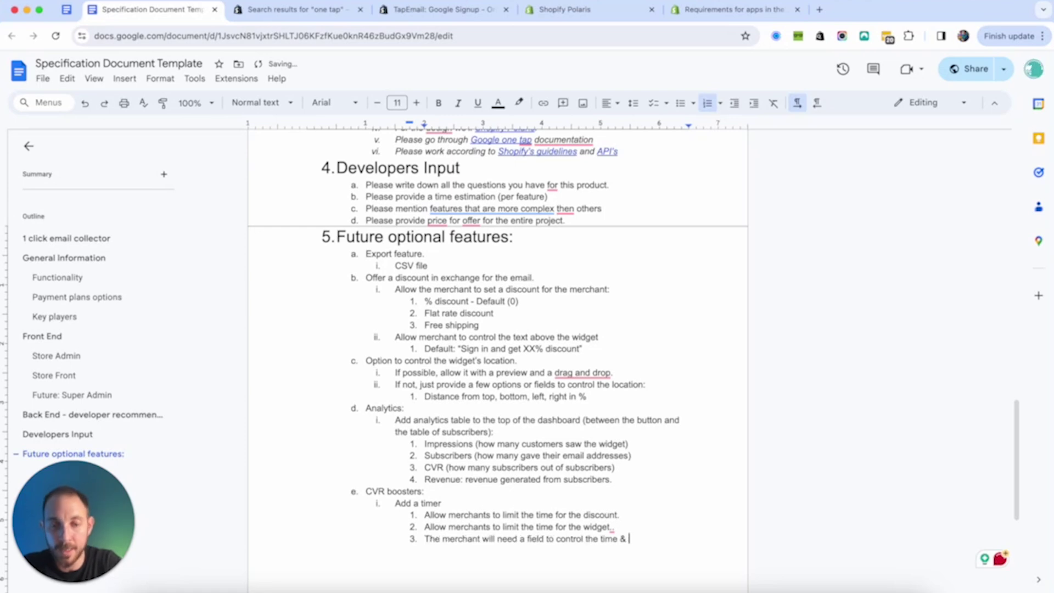
{"action": "type", "text": "to control the timer design."}
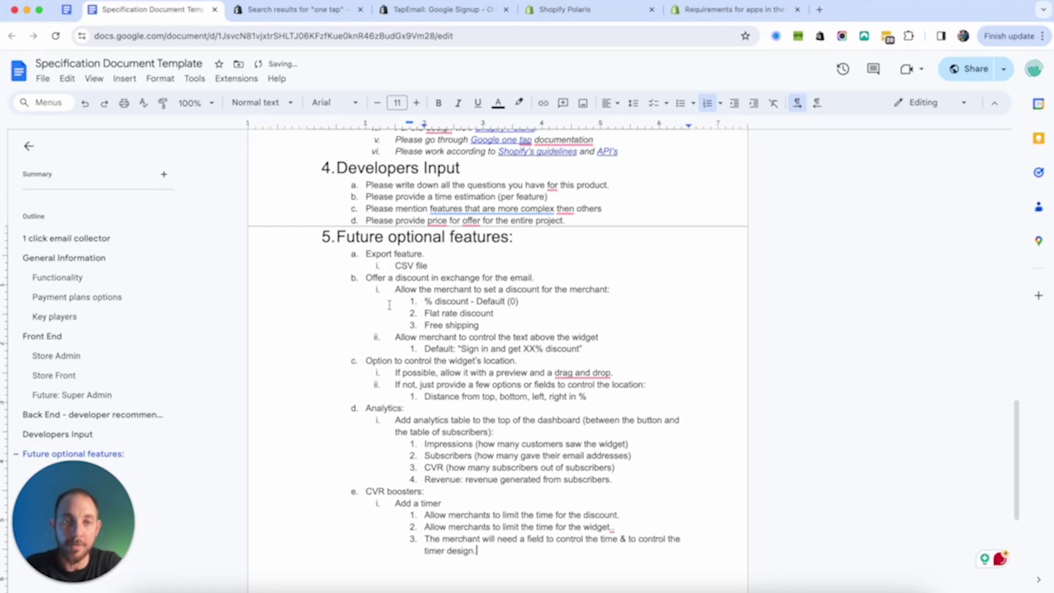
{"action": "left_click_drag", "start_coordinate": [405, 289], "coordinate": [526, 364]}
{"action": "left_click", "coordinate": [524, 349]}
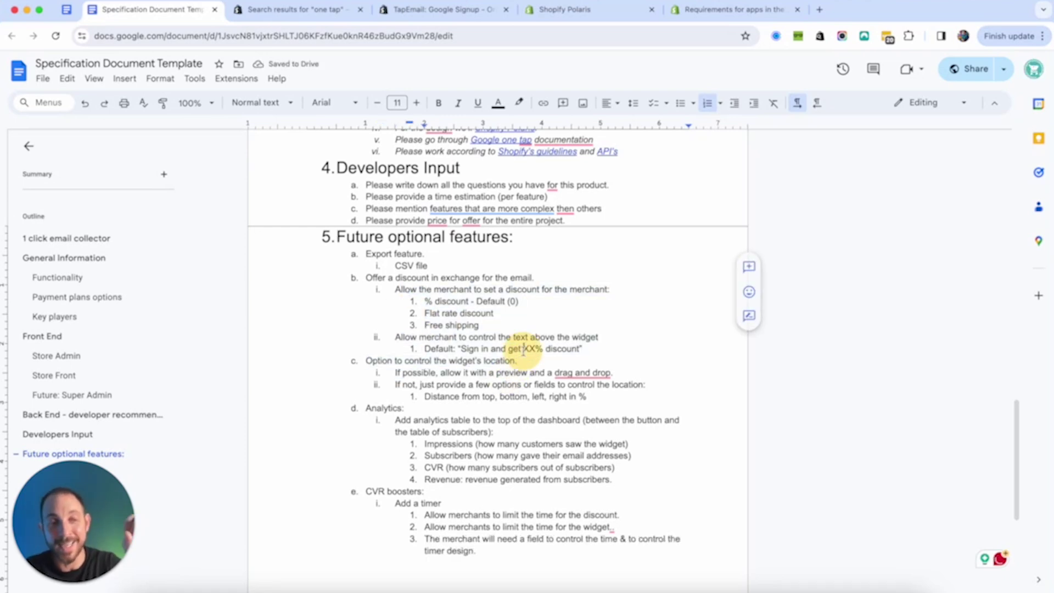
Add 'Darkening the screen - checkbox (checked by default)' as a second CVR booster.
{"action": "left_click", "coordinate": [518, 549]}
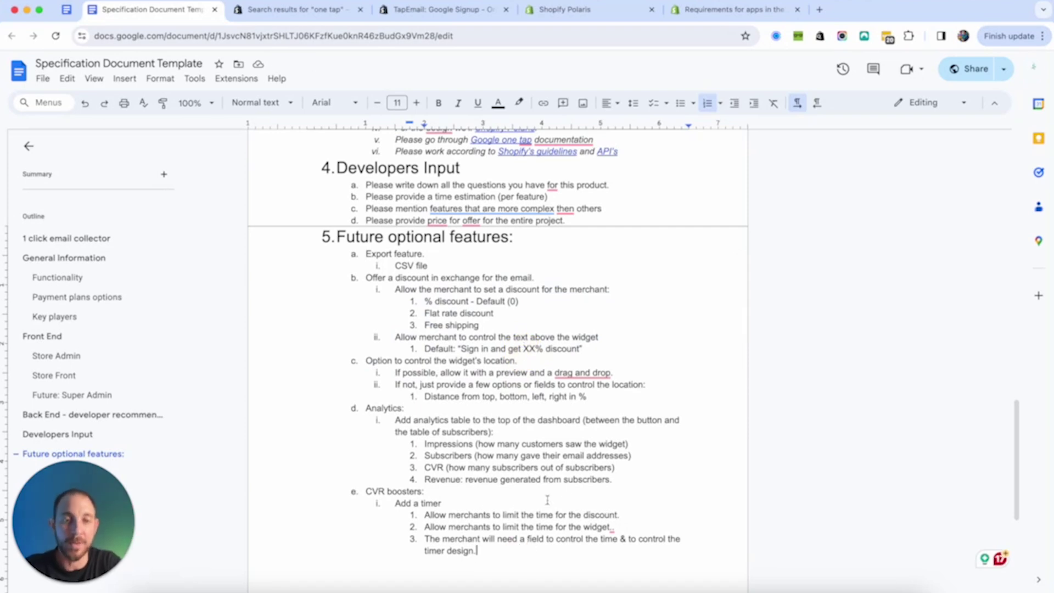
{"action": "key", "text": "Return"}
{"action": "key", "text": "shift+Tab"}
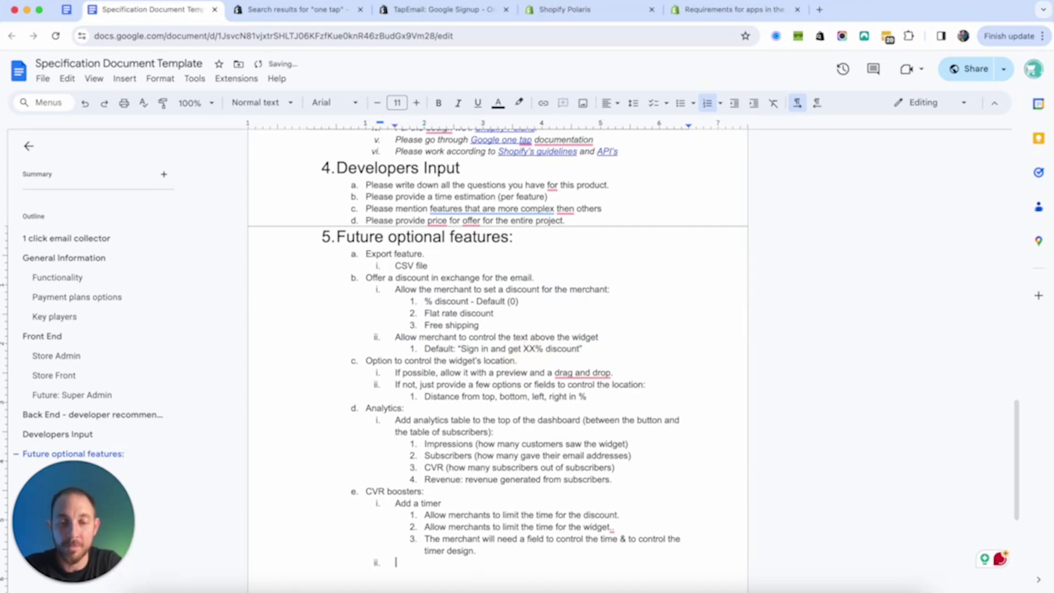
{"action": "type", "text": "Darkening the screen"}
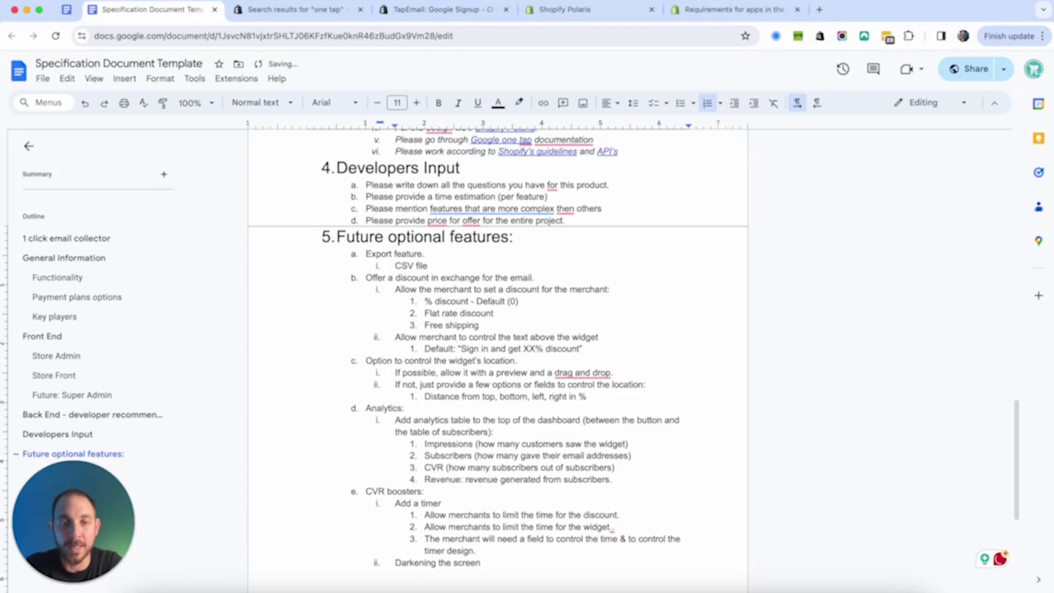
{"action": "type", "text": "heckbox ("}
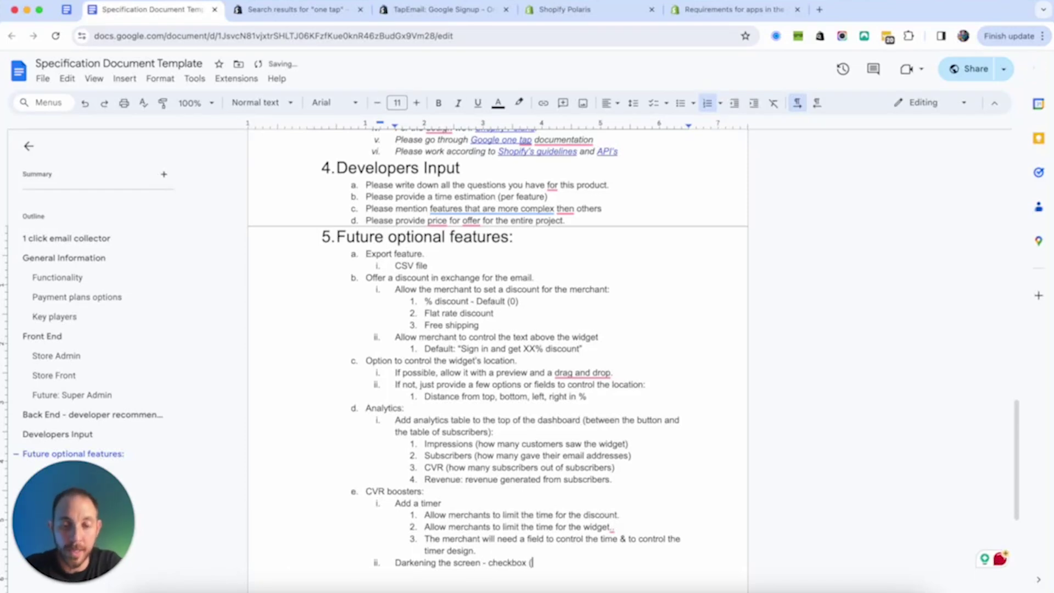
{"action": "type", "text": "checked by default,"}
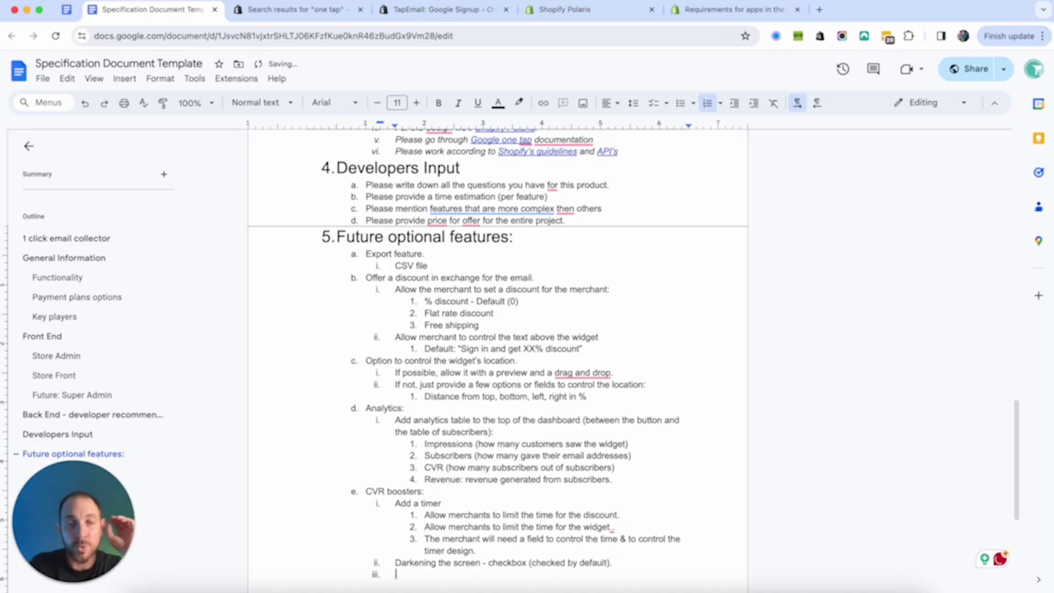
{"action": "scroll", "coordinate": [497, 357], "scroll_direction": "down", "scroll_amount": 3}
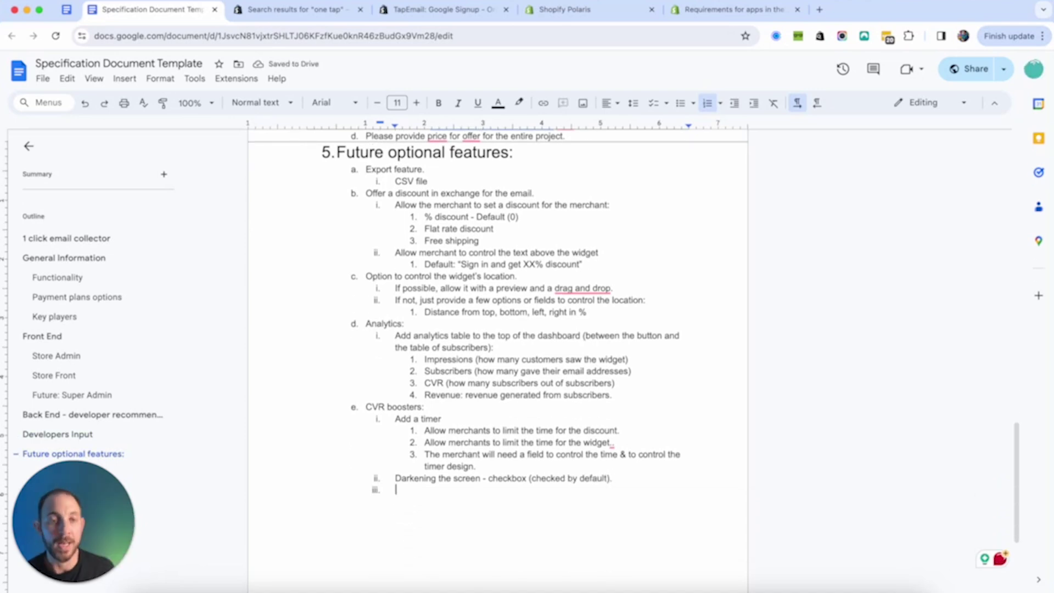
Add a 'Display settings:' feature letting merchants display the widget only in certain cases.
{"action": "key", "text": "shift+Tab"}
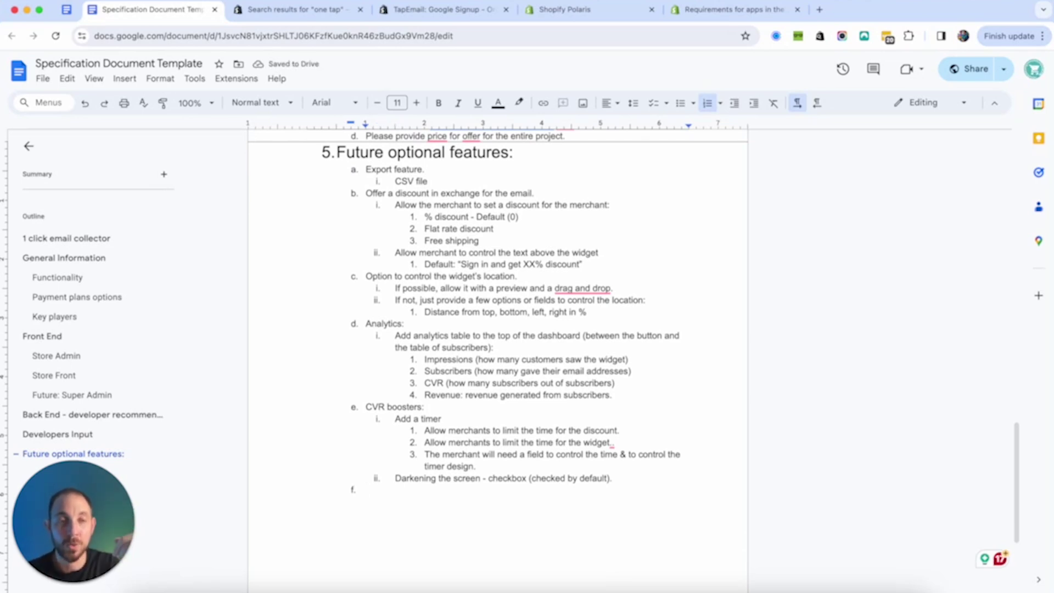
{"action": "type", "text": "Display settings"}
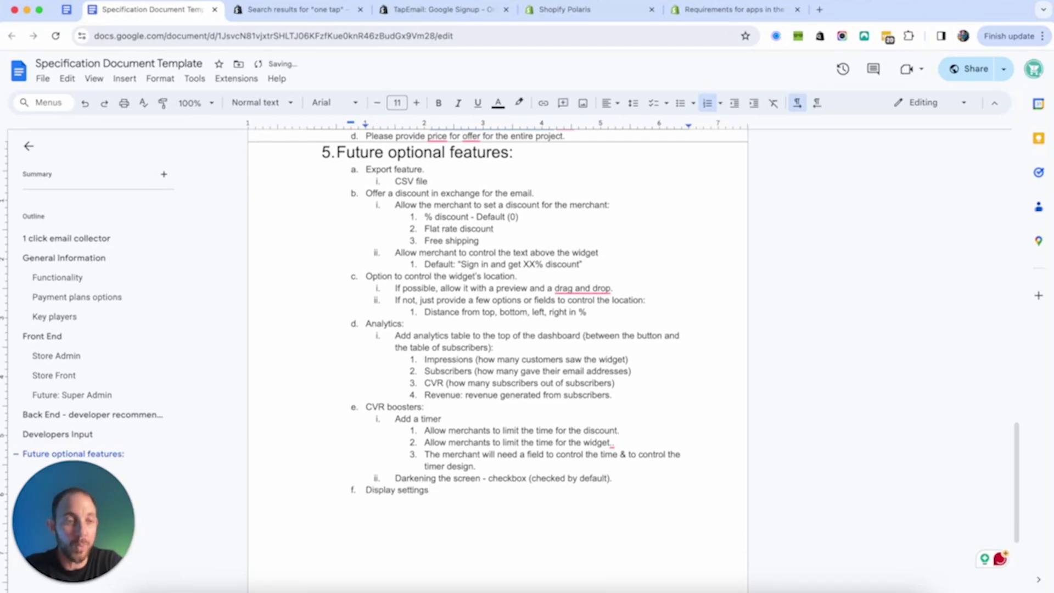
{"action": "type", "text": ":"}
{"action": "key", "text": "Return"}
{"action": "key", "text": "Tab"}
{"action": "type", "text": "Allow merchant to only dosplay the widget in c"}
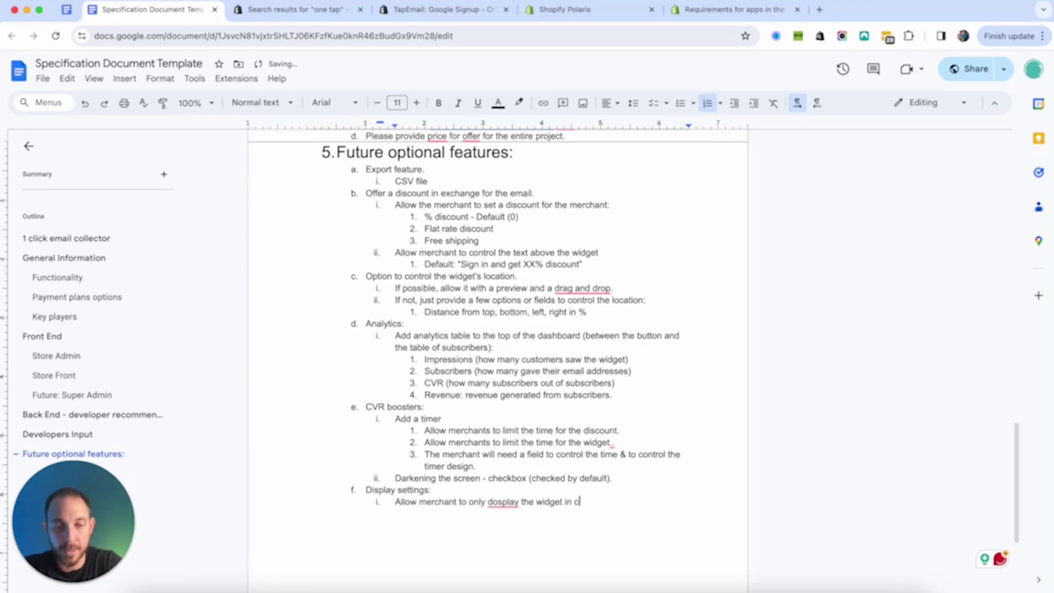
{"action": "type", "text": "ertain cases:"}
List the cases 'Based on time delay' and 'Based on specific pages' under it.
{"action": "key", "text": "Return"}
{"action": "key", "text": "Tab"}
{"action": "type", "text": "Based on time delay"}
{"action": "key", "text": "Return"}
{"action": "type", "text": "Based on specific pages"}
{"action": "key", "text": "Return"}
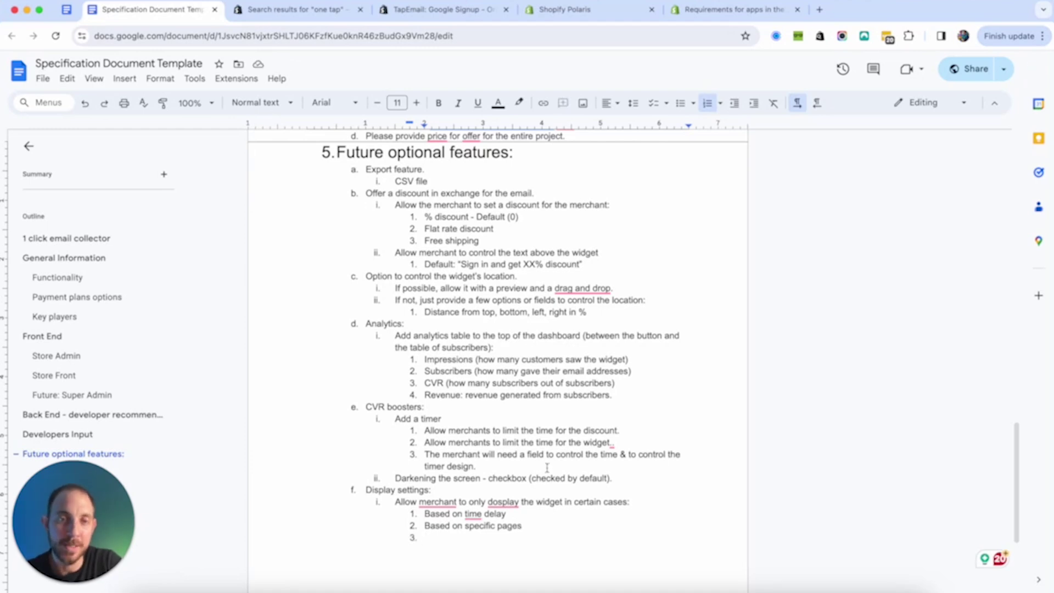
{"action": "scroll", "coordinate": [555, 472], "scroll_direction": "down", "scroll_amount": 1}
{"action": "scroll", "coordinate": [555, 472], "scroll_direction": "up", "scroll_amount": 2}
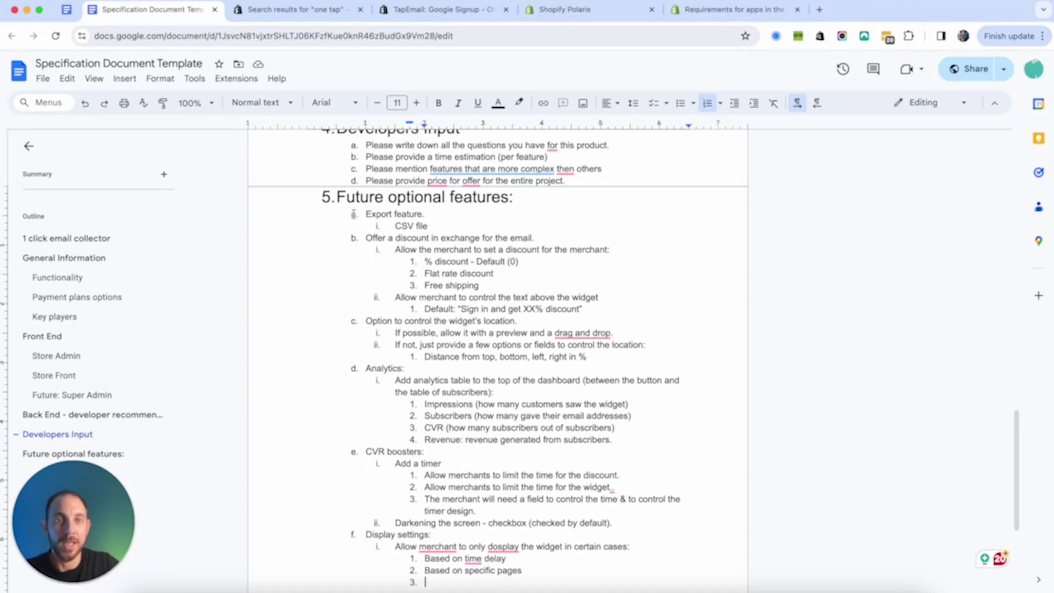
Insert unnumbered blank lines above the '5. Future optional features' heading.
{"action": "left_click", "coordinate": [322, 198]}
{"action": "key", "text": "Return"}
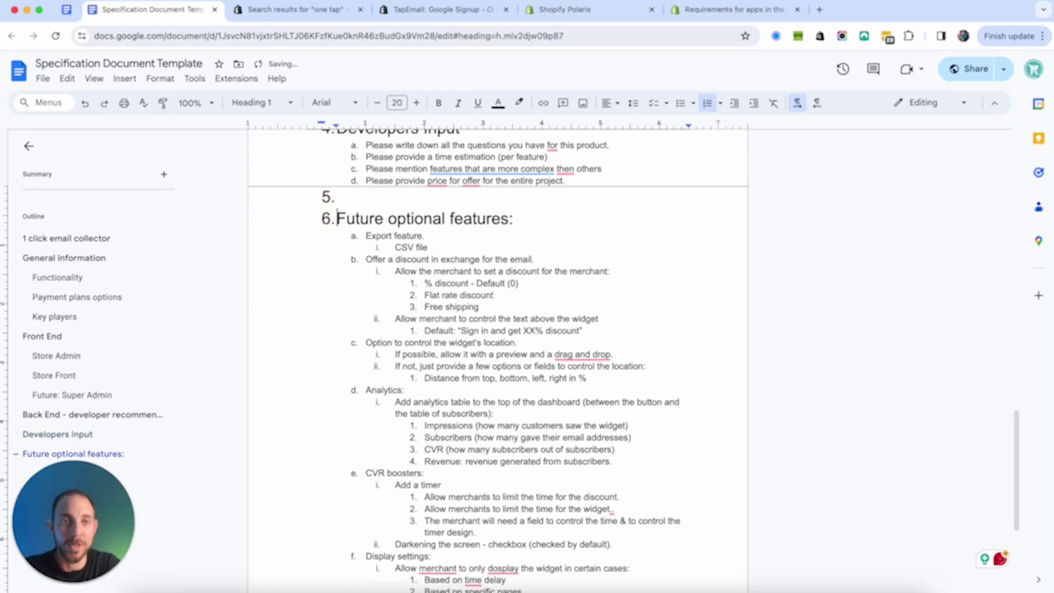
{"action": "key", "text": "BackSpace"}
{"action": "key", "text": "Return"}
{"action": "key", "text": "Return"}
{"action": "key", "text": "Return"}
{"action": "key", "text": "Return"}
{"action": "key", "text": "Return"}
{"action": "key", "text": "Return"}
{"action": "key", "text": "Return"}
{"action": "key", "text": "Return"}
{"action": "key", "text": "Return"}
{"action": "key", "text": "Return"}
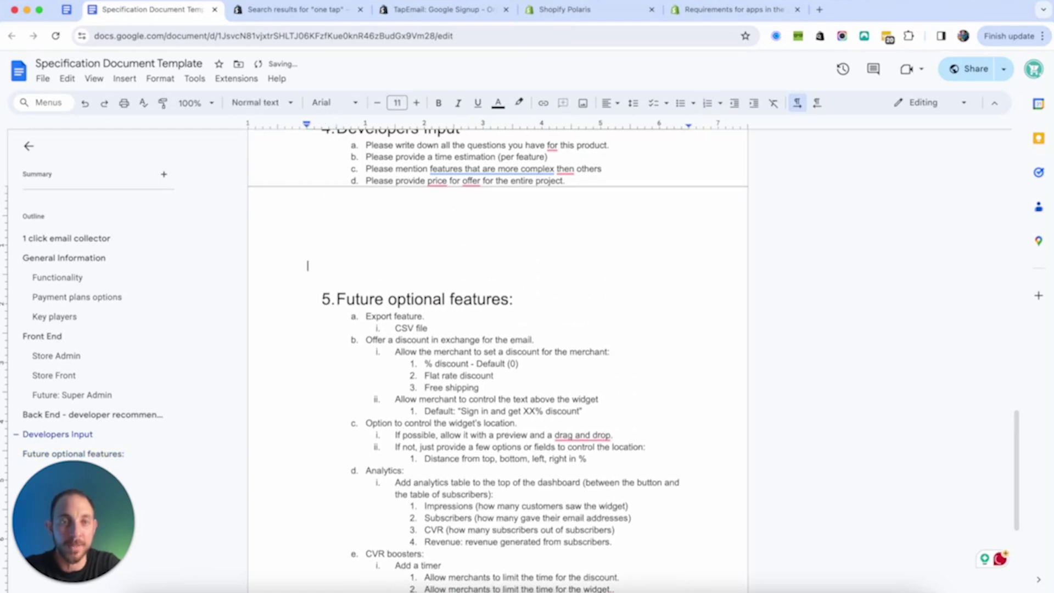
Review the Future optional features section, from Export feature to Display settings.
{"action": "scroll", "coordinate": [323, 198], "scroll_direction": "down", "scroll_amount": 5}
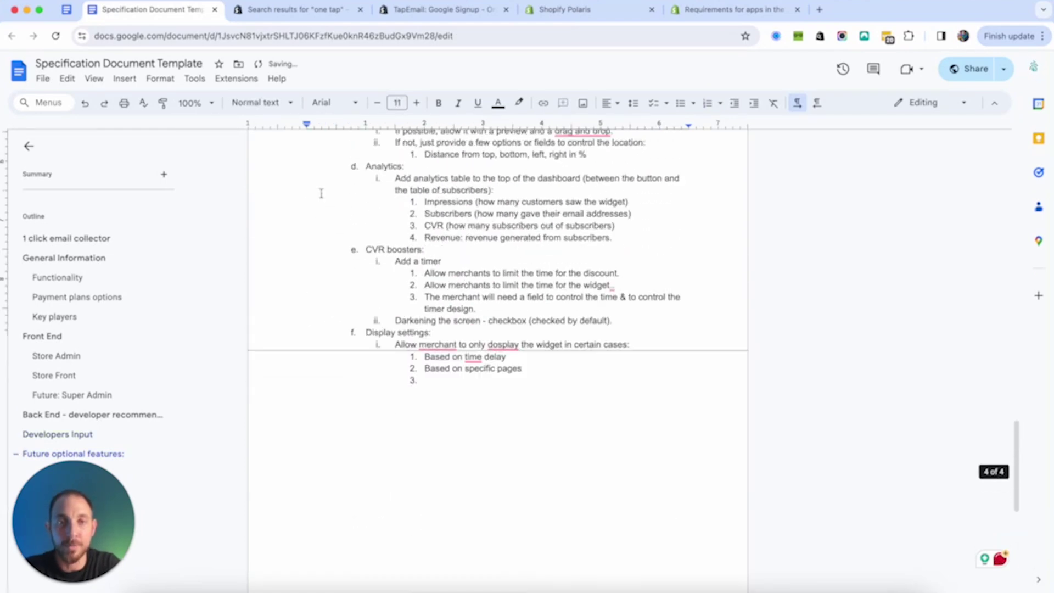
{"action": "scroll", "coordinate": [322, 198], "scroll_direction": "up", "scroll_amount": 3}
{"action": "scroll", "coordinate": [512, 488], "scroll_direction": "down", "scroll_amount": 2}
{"action": "scroll", "coordinate": [512, 493], "scroll_direction": "down", "scroll_amount": 1}
{"action": "scroll", "coordinate": [591, 217], "scroll_direction": "up", "scroll_amount": 20}
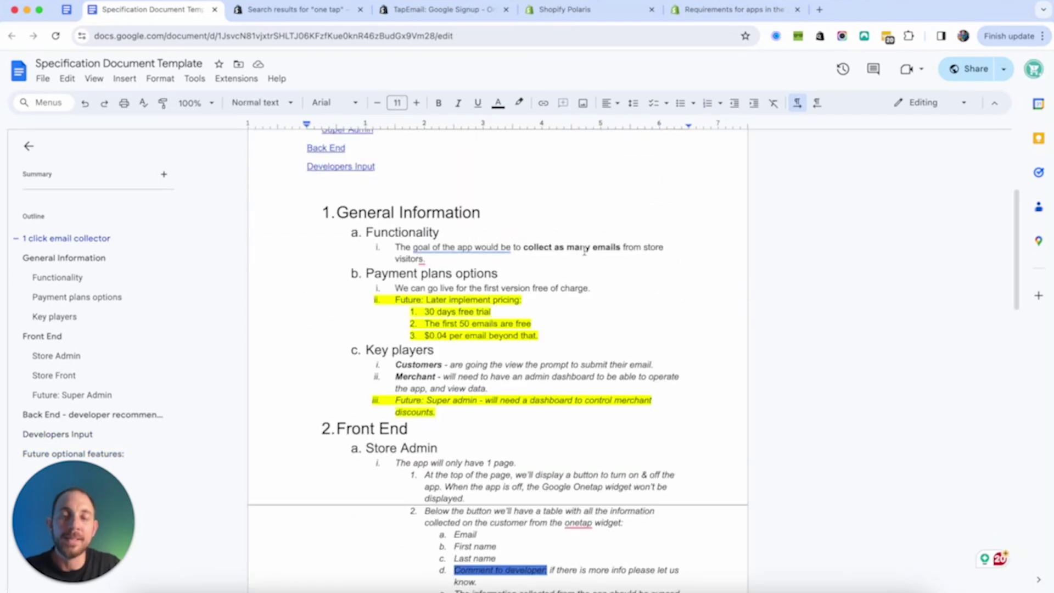
{"action": "scroll", "coordinate": [560, 247], "scroll_direction": "down", "scroll_amount": 1}
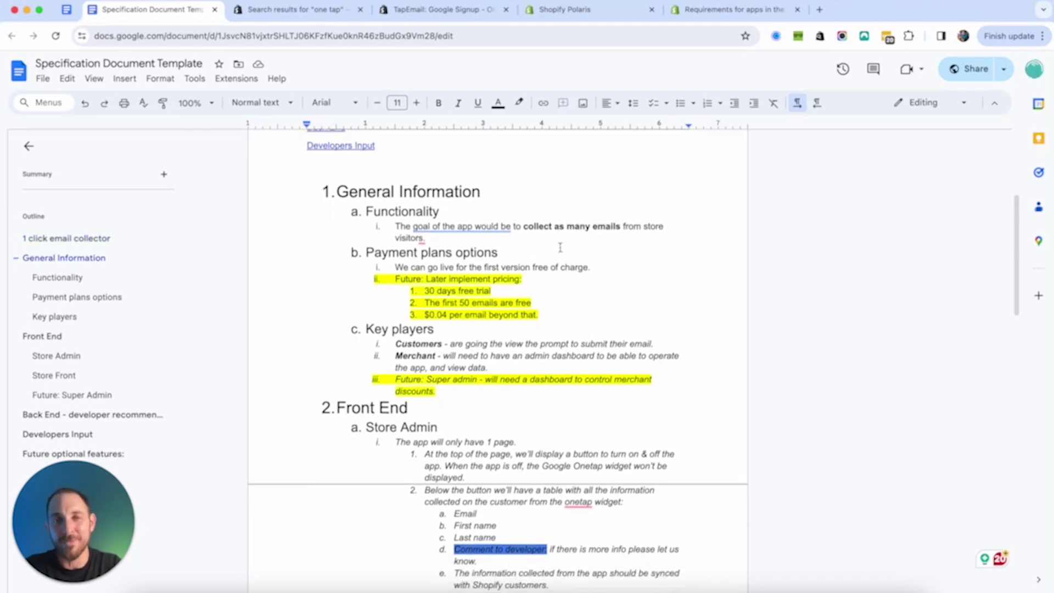
{"action": "scroll", "coordinate": [531, 192], "scroll_direction": "down", "scroll_amount": 3}
{"action": "scroll", "coordinate": [487, 275], "scroll_direction": "down", "scroll_amount": 2}
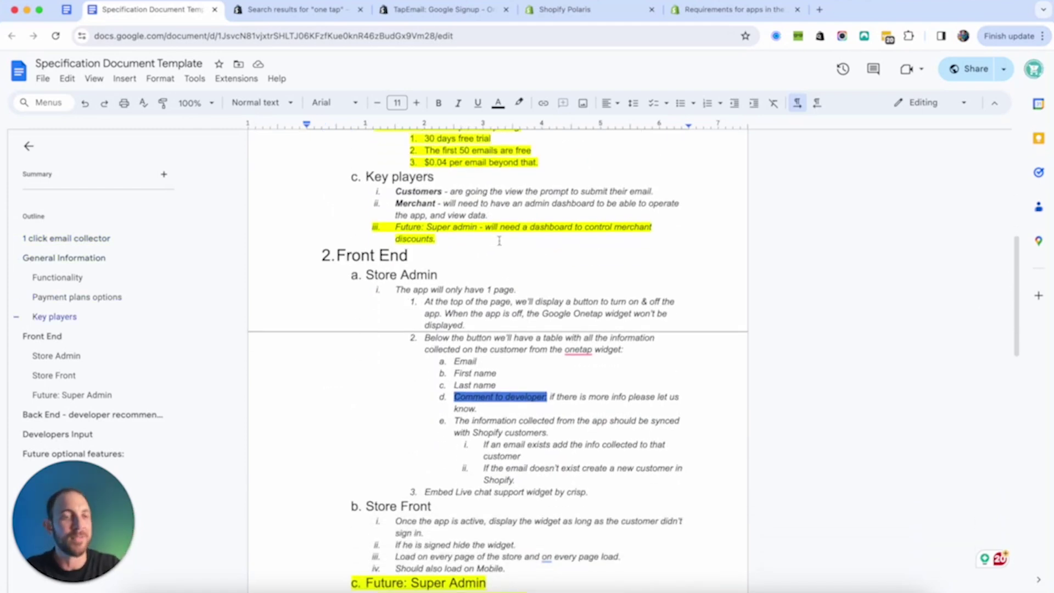
{"action": "scroll", "coordinate": [526, 302], "scroll_direction": "down", "scroll_amount": 2}
{"action": "scroll", "coordinate": [526, 302], "scroll_direction": "down", "scroll_amount": 10}
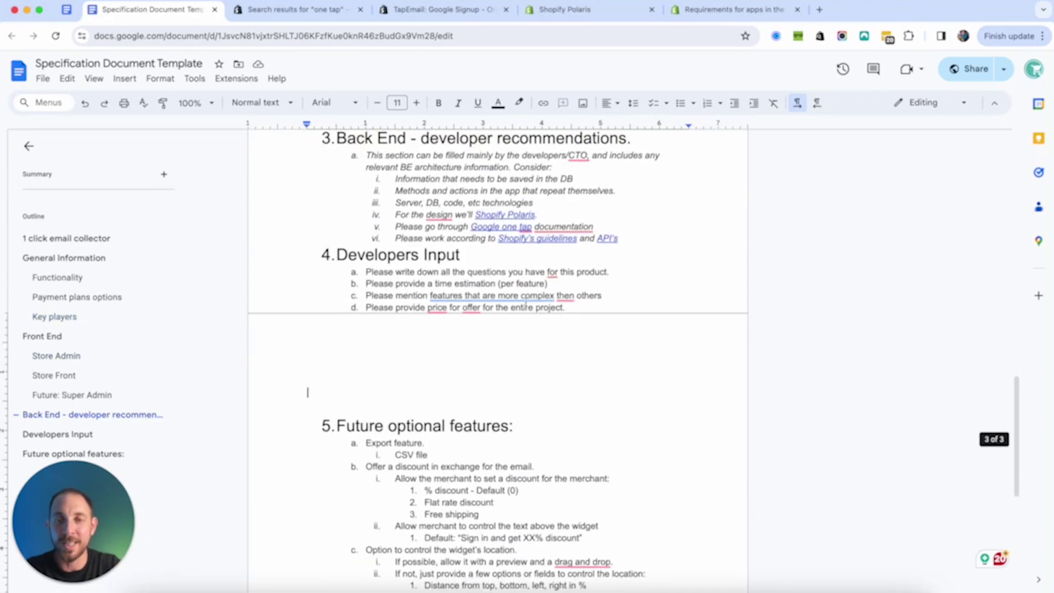
{"action": "scroll", "coordinate": [525, 306], "scroll_direction": "down", "scroll_amount": 6}
{"action": "scroll", "coordinate": [570, 346], "scroll_direction": "up", "scroll_amount": 6}
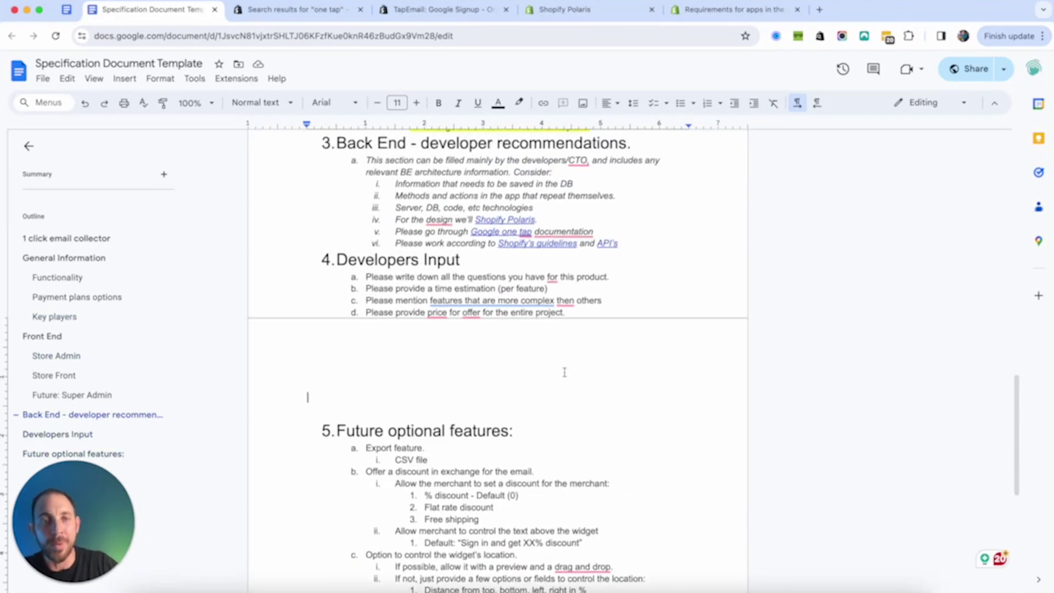
{"action": "scroll", "coordinate": [468, 416], "scroll_direction": "down", "scroll_amount": 1}
{"action": "scroll", "coordinate": [467, 416], "scroll_direction": "up", "scroll_amount": 7}
{"action": "left_click_drag", "start_coordinate": [333, 332], "coordinate": [464, 518]}
{"action": "scroll", "coordinate": [464, 518], "scroll_direction": "down", "scroll_amount": 8}
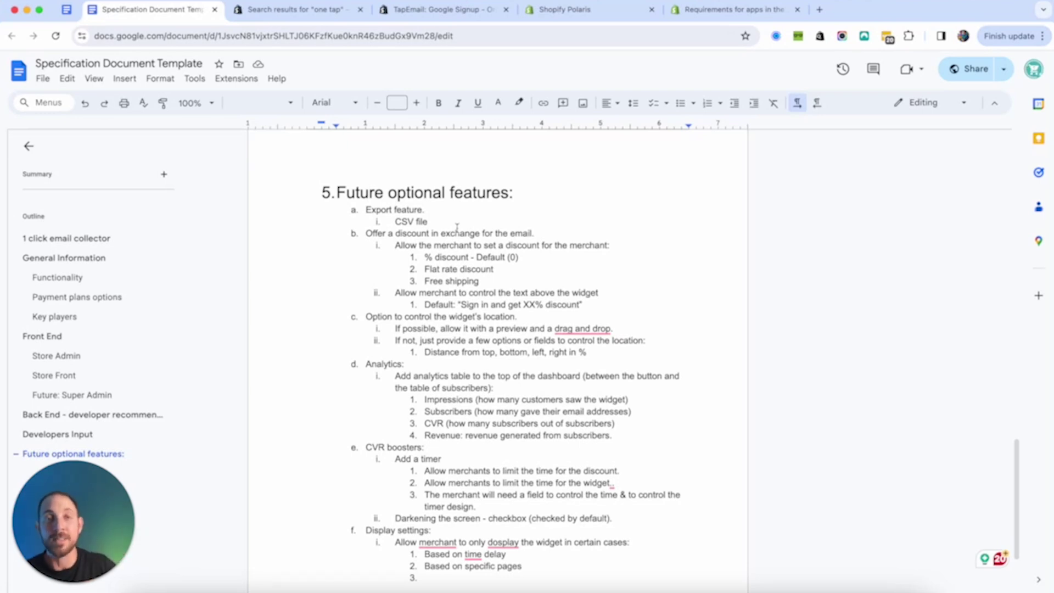
{"action": "left_click_drag", "start_coordinate": [442, 192], "coordinate": [544, 539]}
{"action": "left_click", "coordinate": [592, 454]}
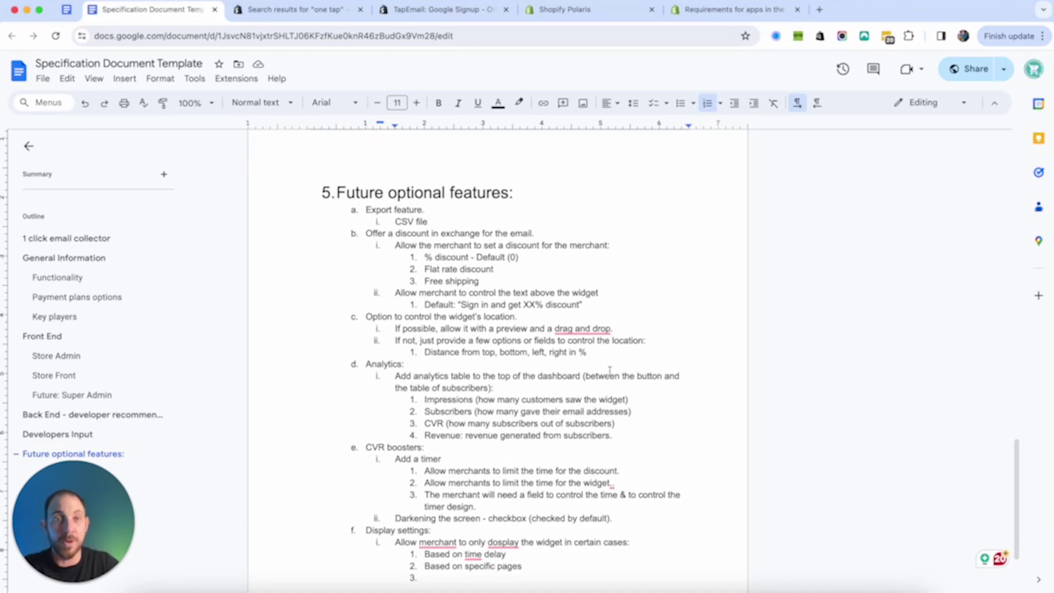
{"action": "scroll", "coordinate": [609, 371], "scroll_direction": "up", "scroll_amount": 15}
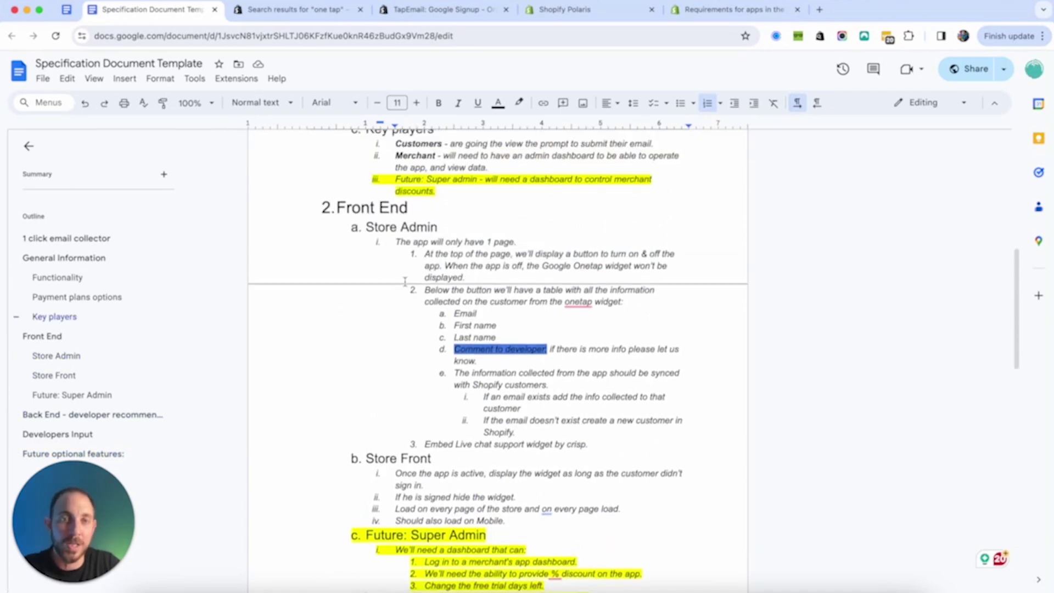